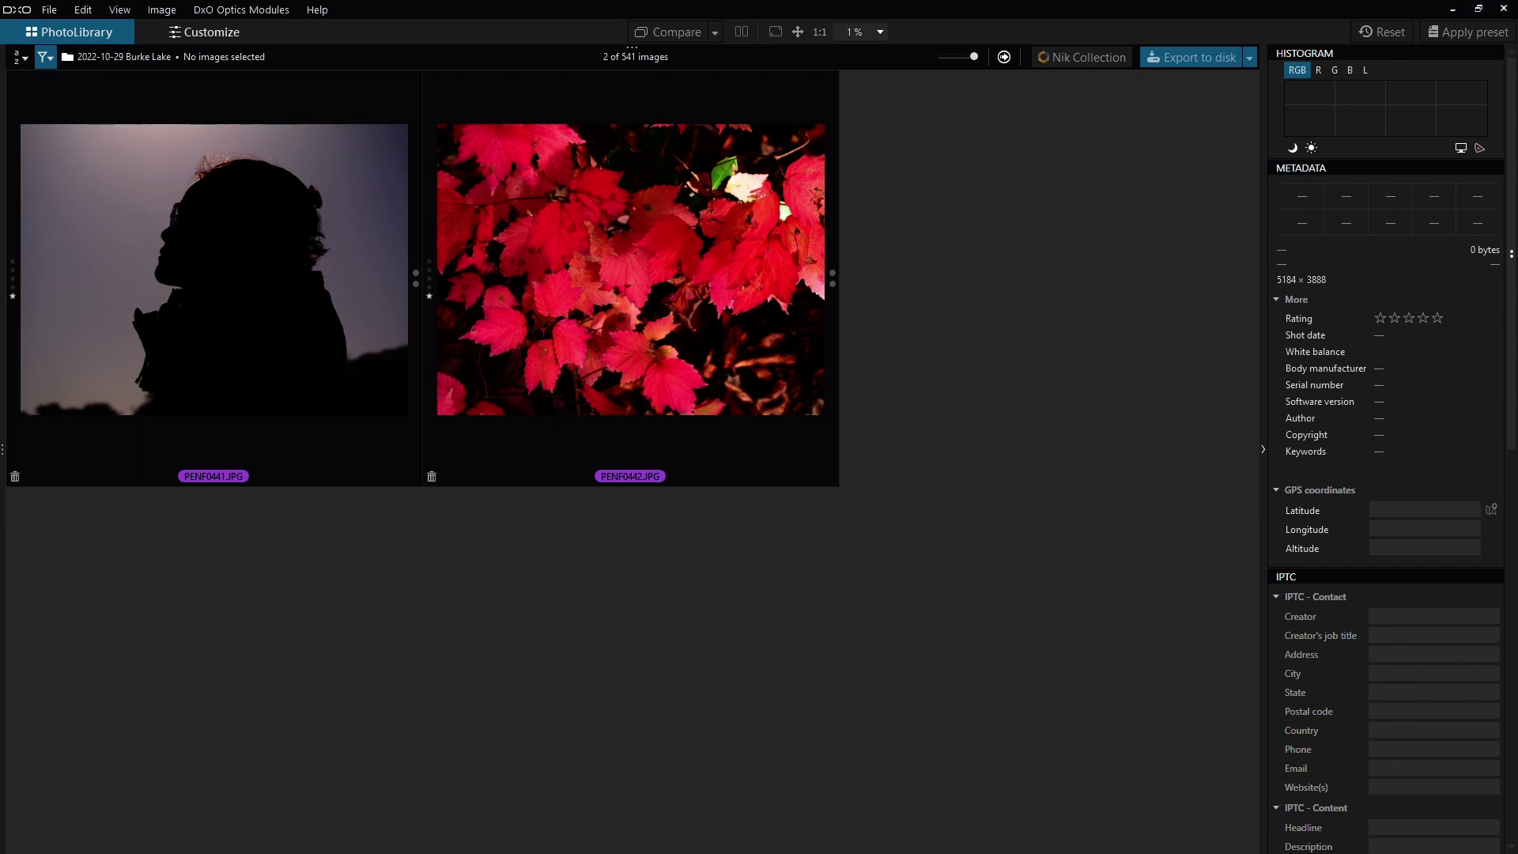
Select the silhouette portrait PENF0441.JPG after briefly checking the red leaves photo PENF0442
click(156, 369)
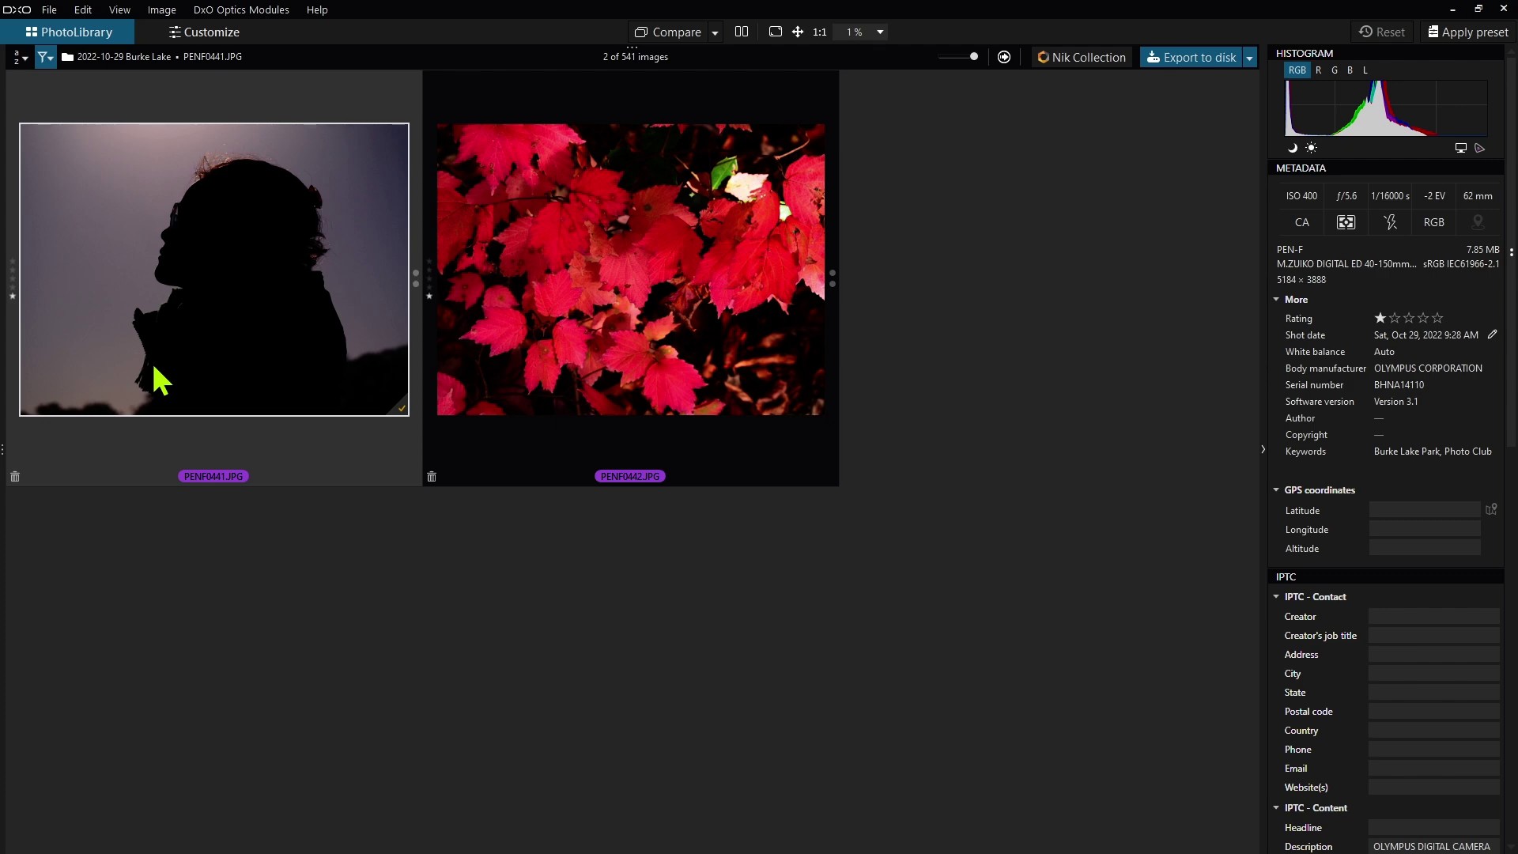
click(547, 344)
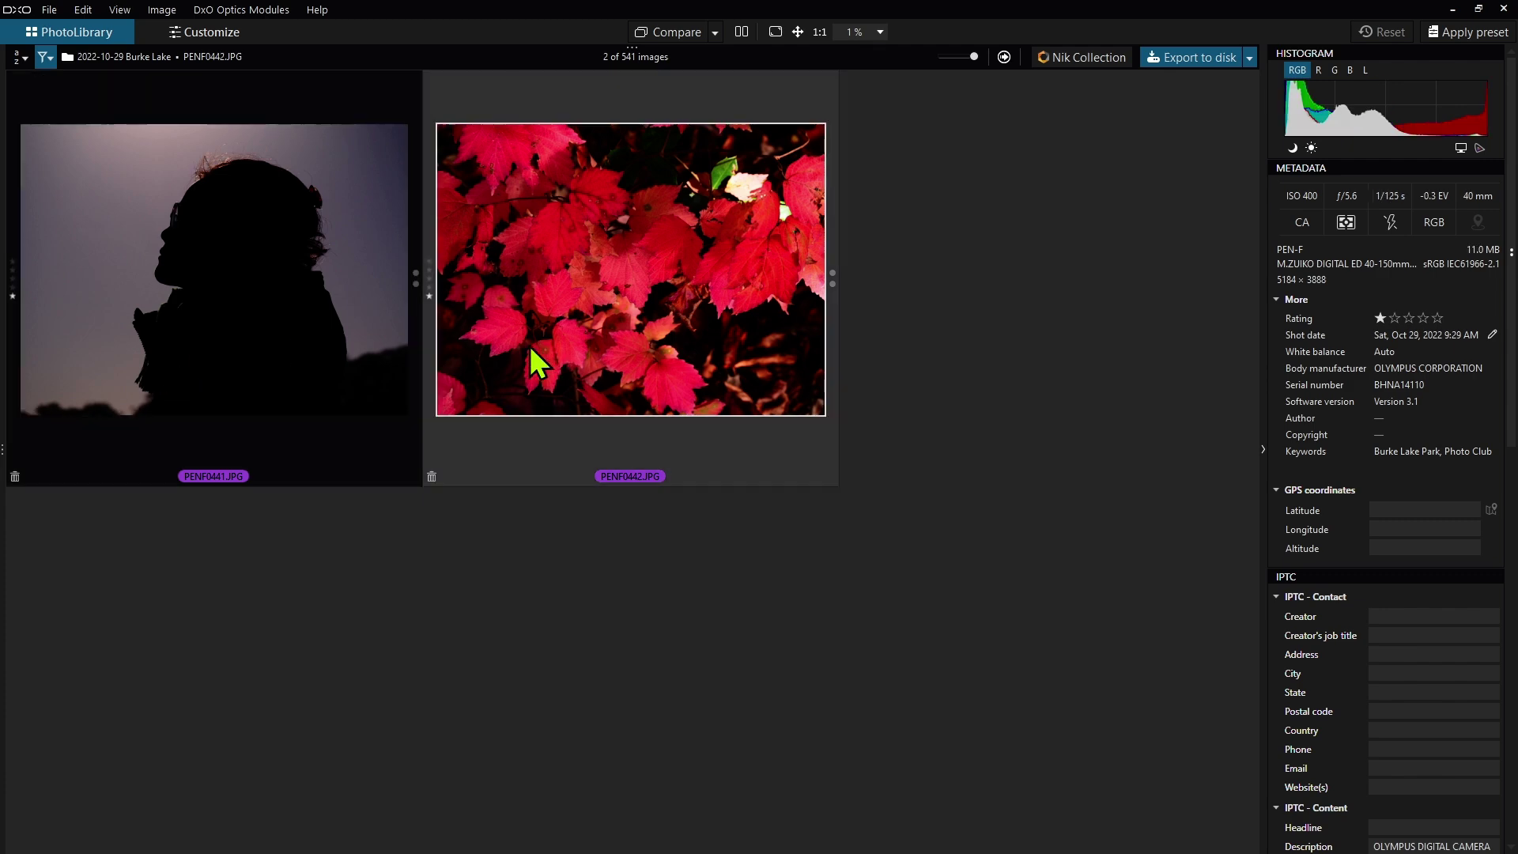
click(294, 341)
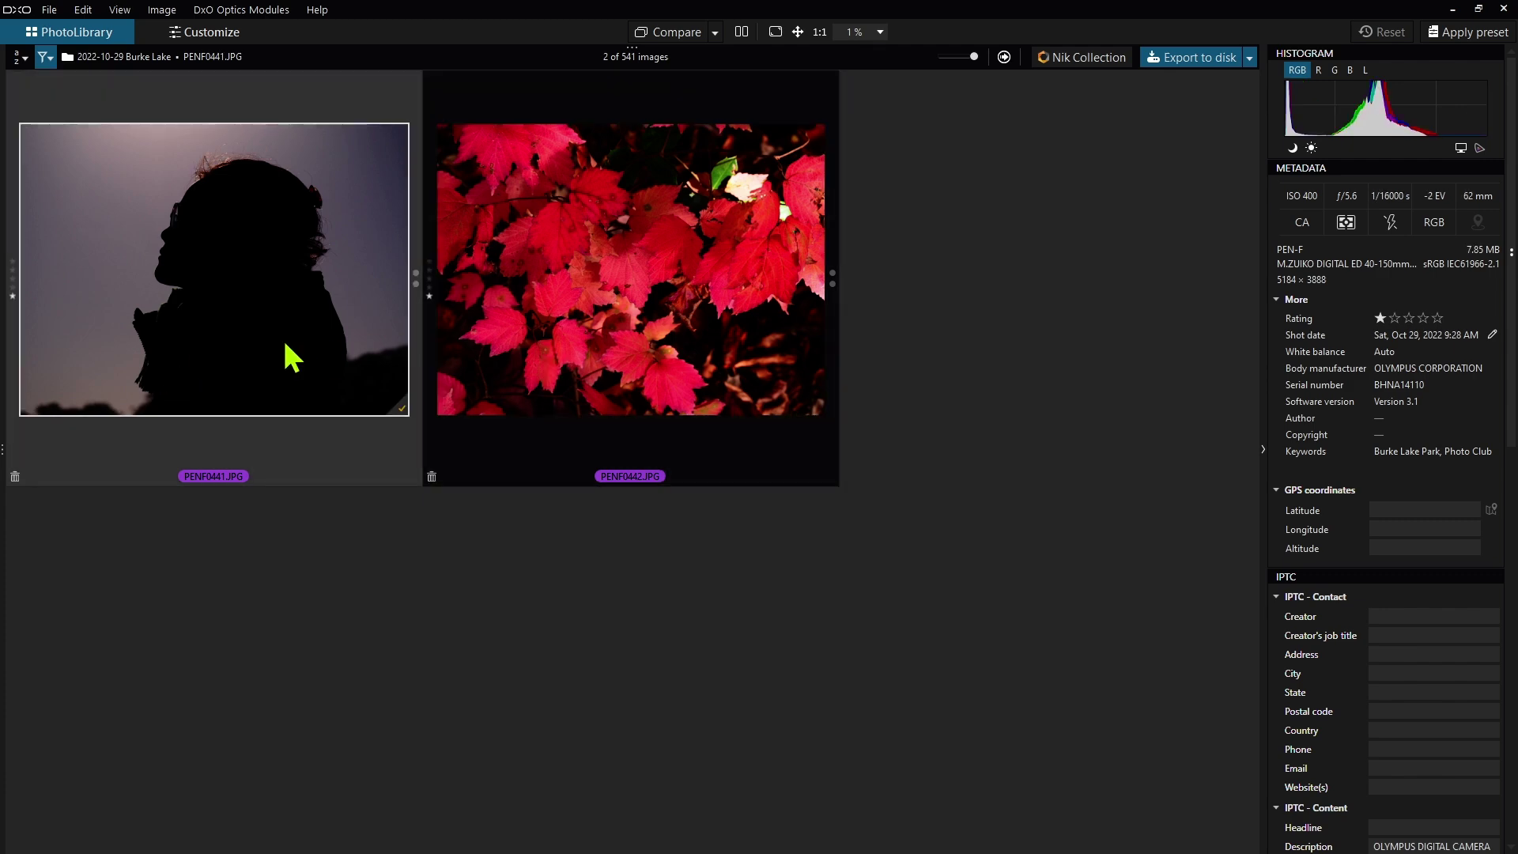
Keep the Nik Collection export format as JPEG at quality 100 and confirm
click(1080, 57)
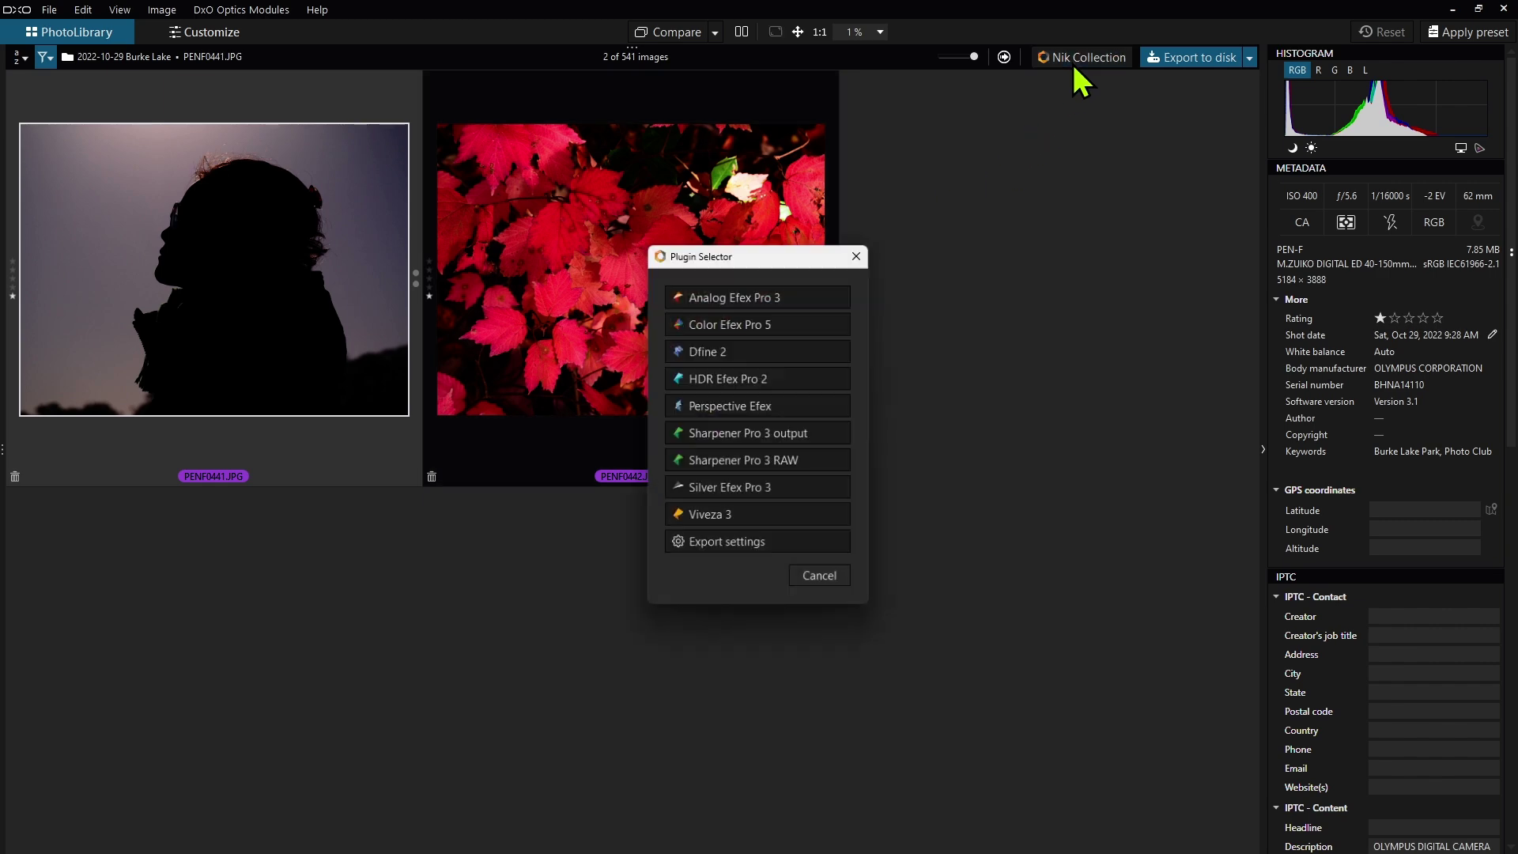
click(746, 544)
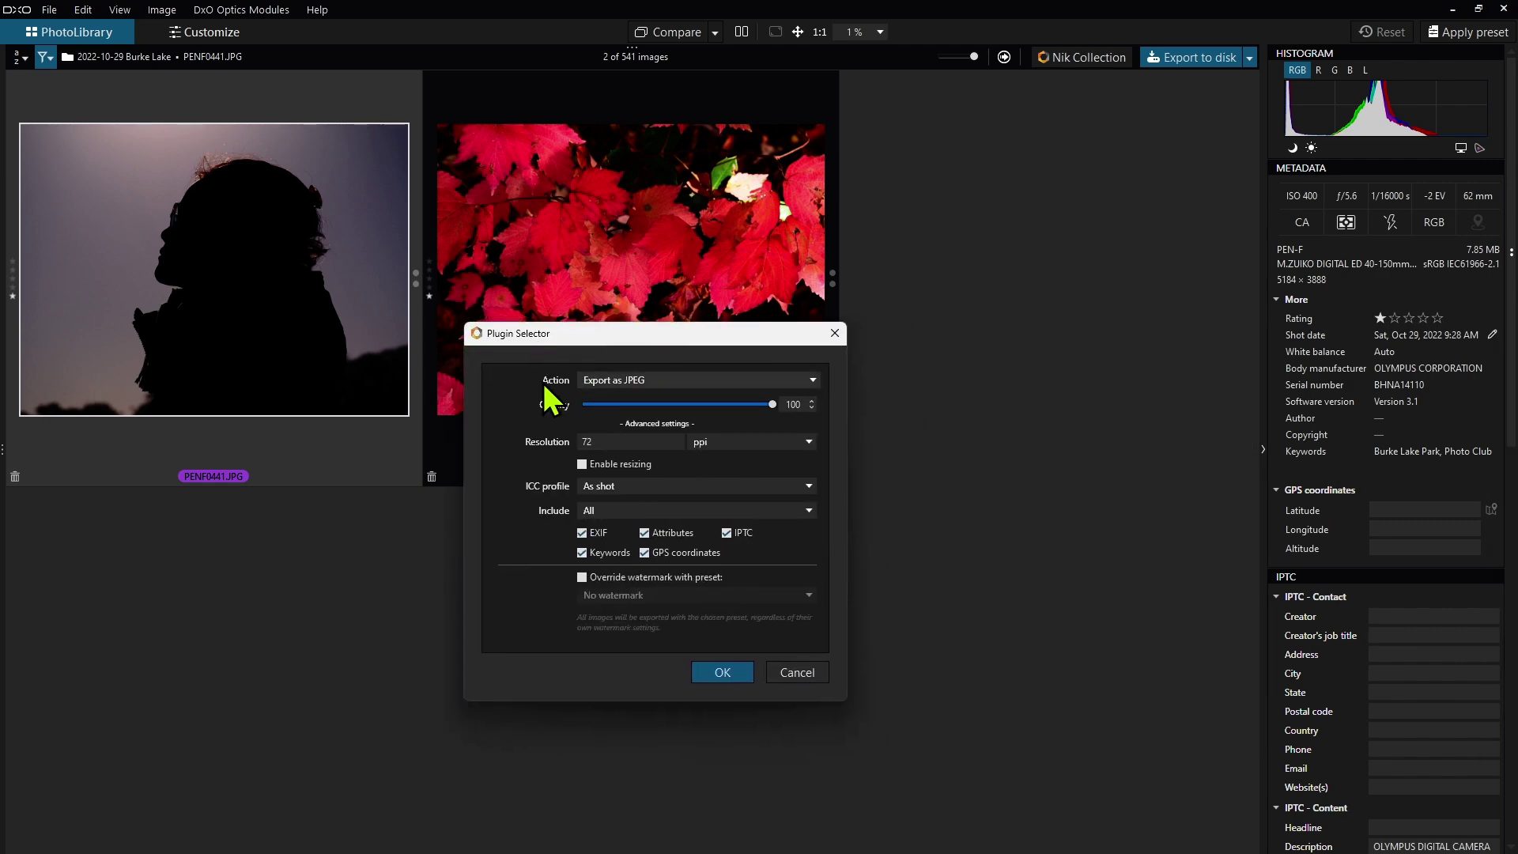
click(709, 383)
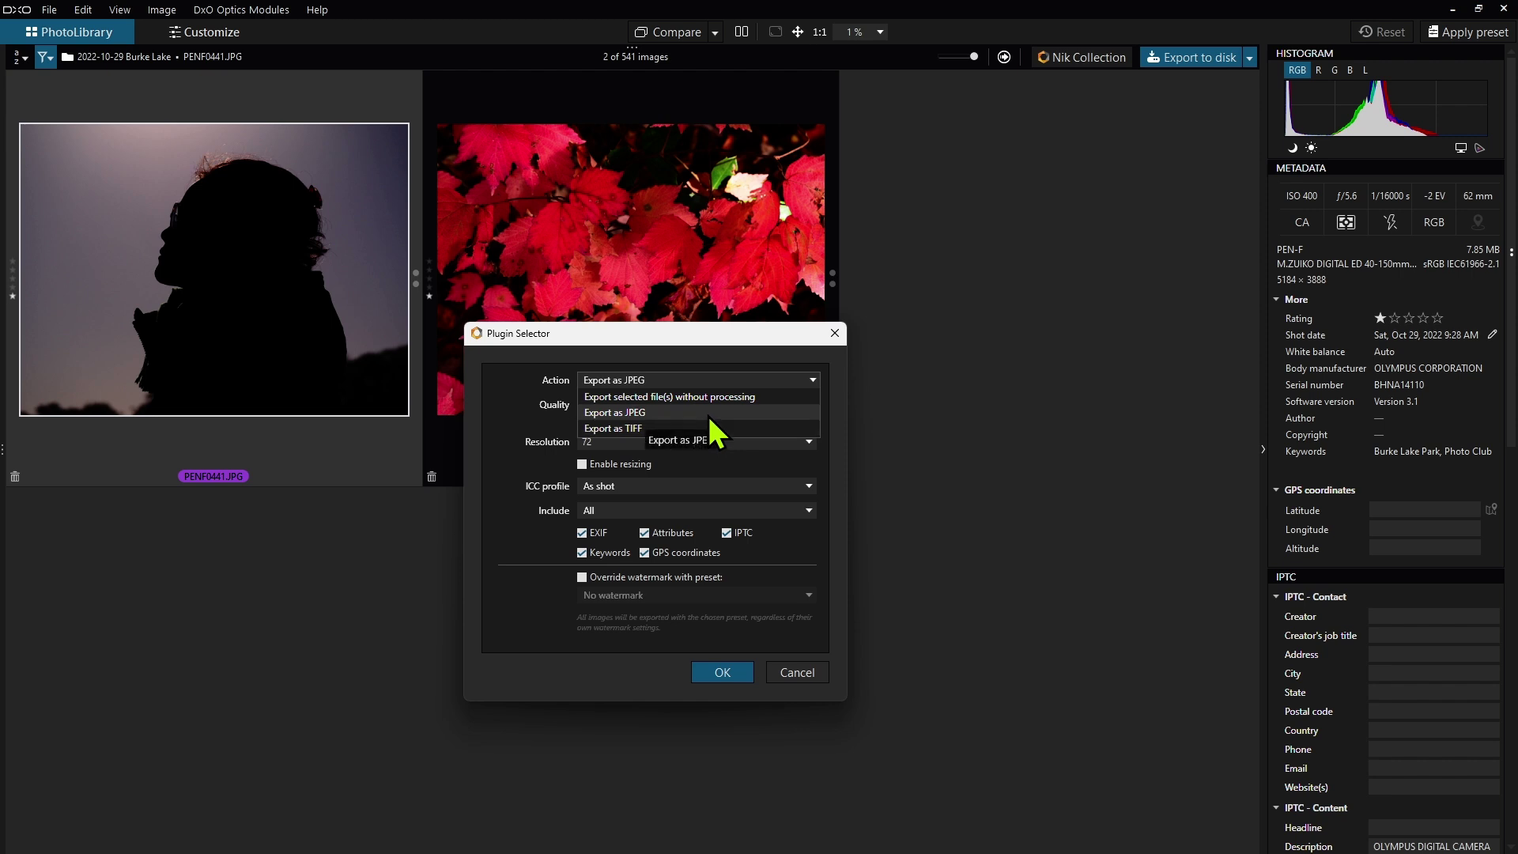
click(708, 416)
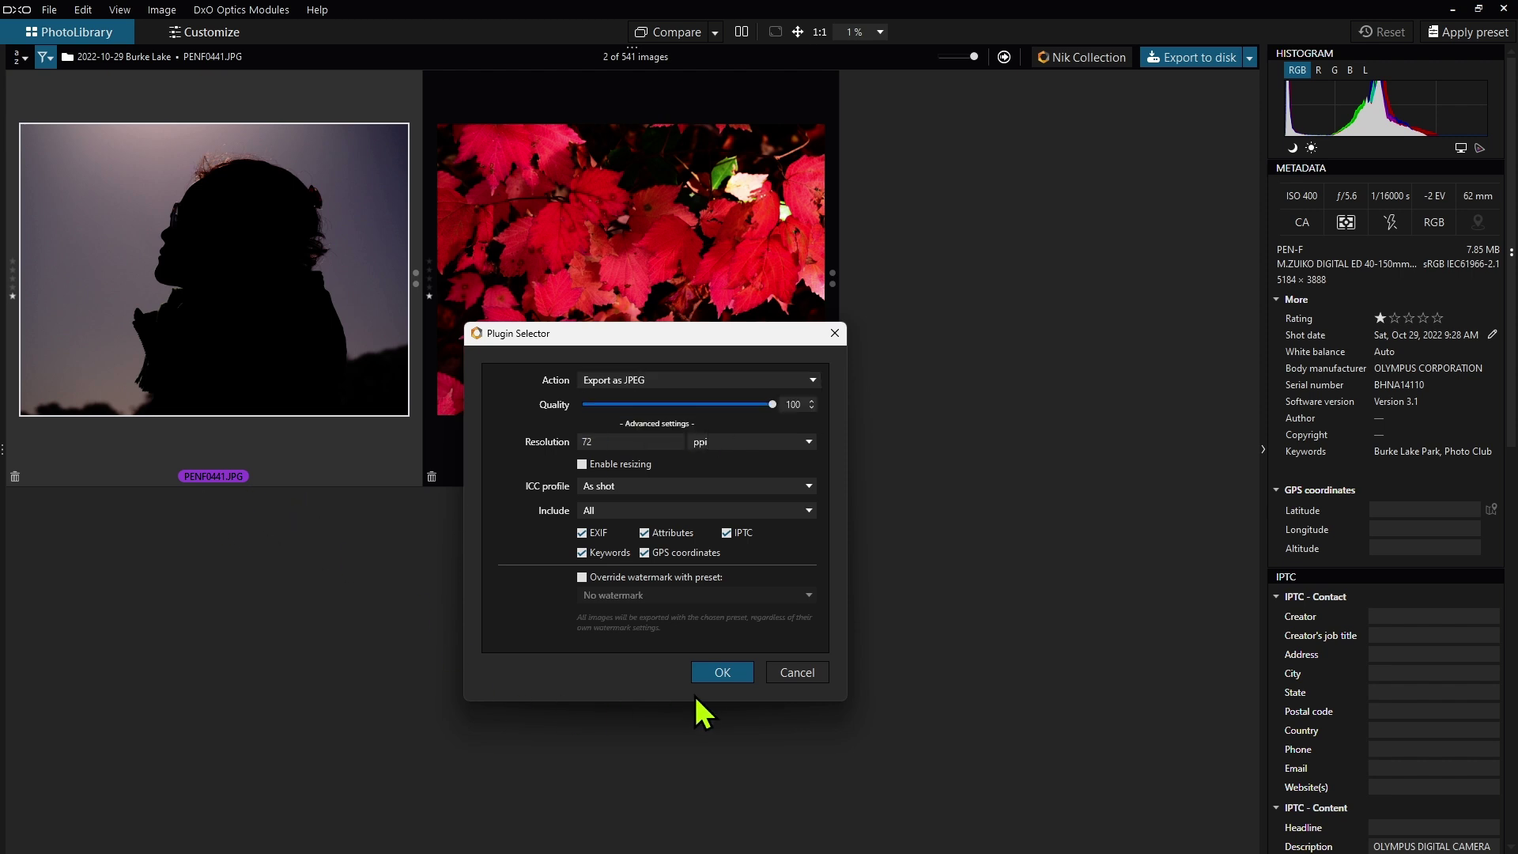
click(736, 679)
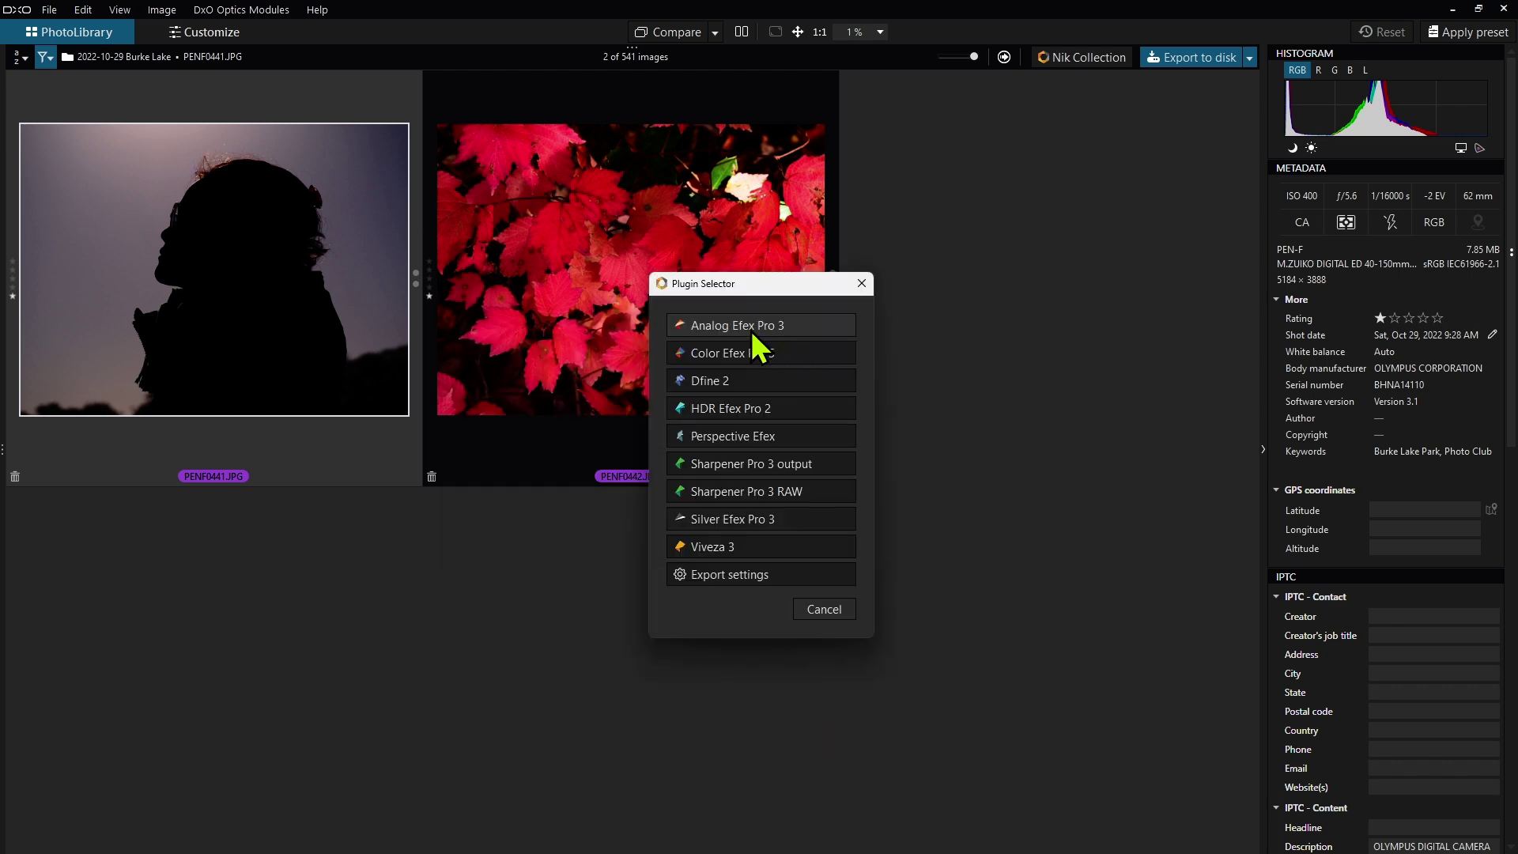
Send the portrait to Analog Efex Pro 3, compare Double Exposure presets 1–3, and keep Double Exposure 1
click(752, 332)
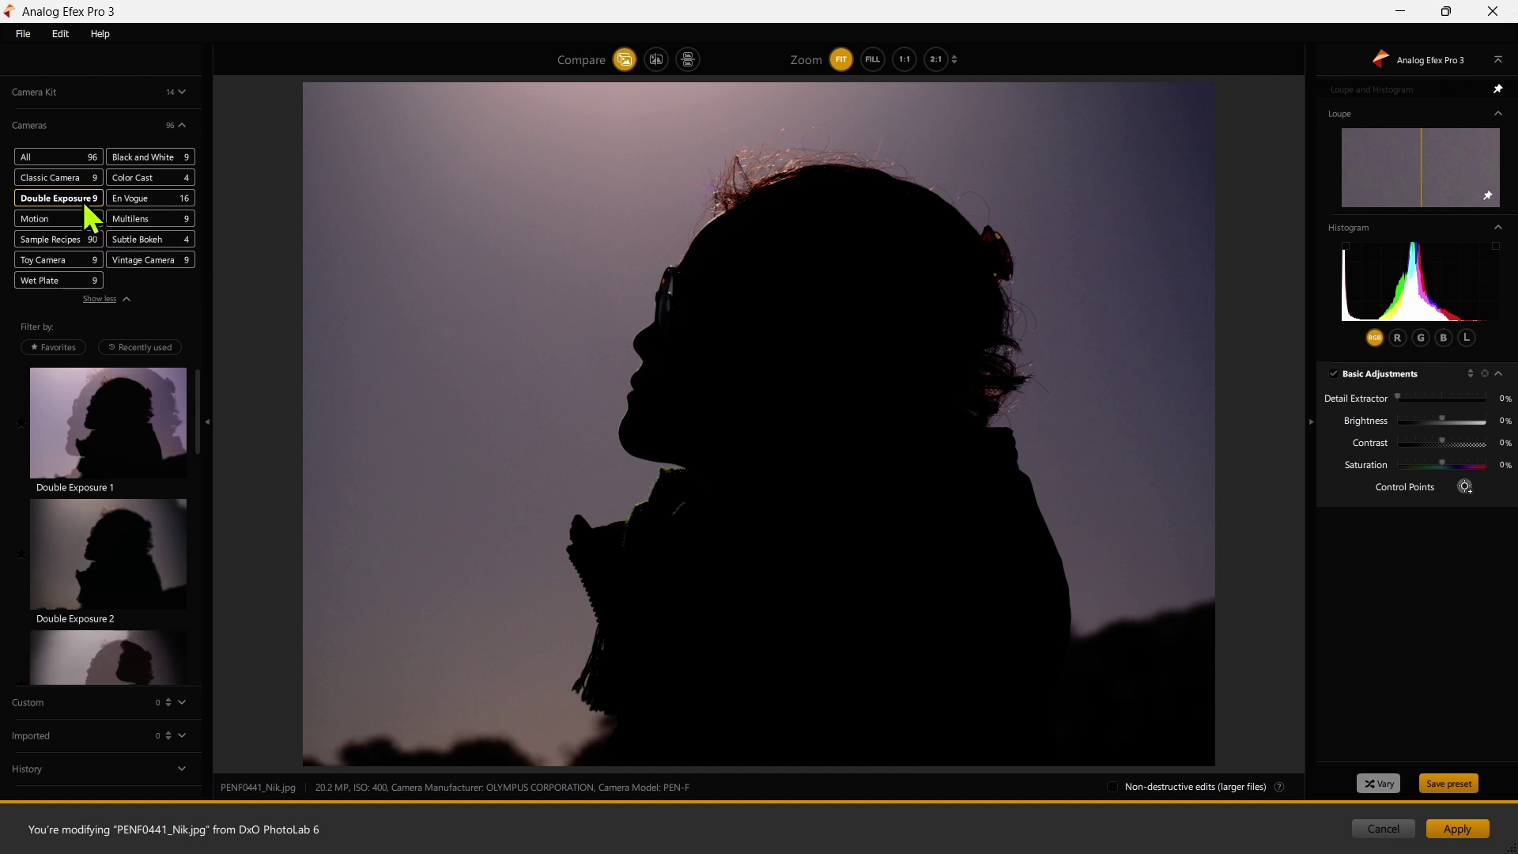
click(108, 450)
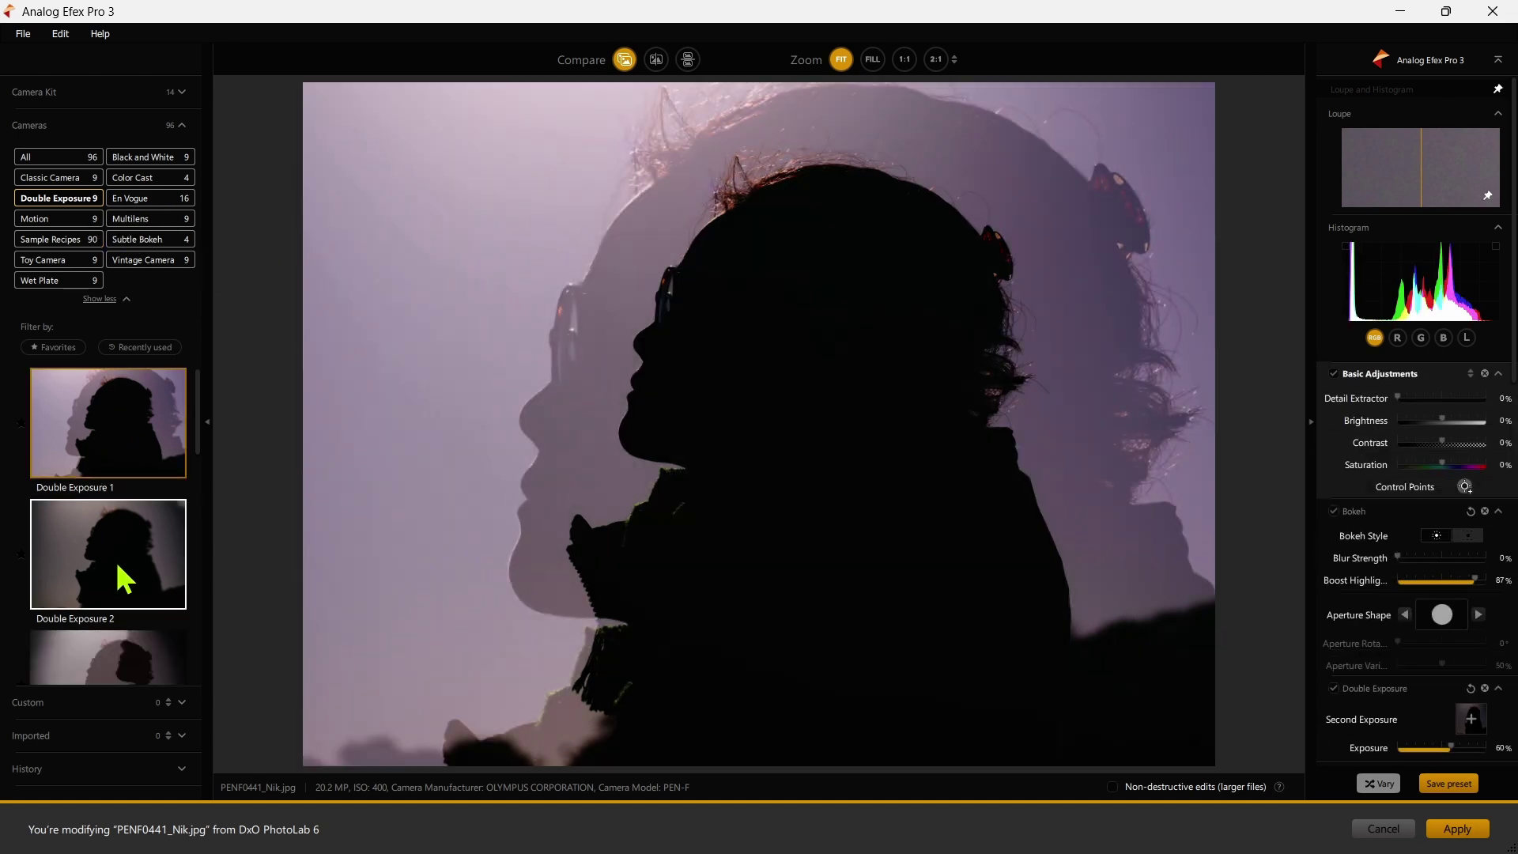
click(120, 573)
scroll(118, 576, down, 1)
click(126, 602)
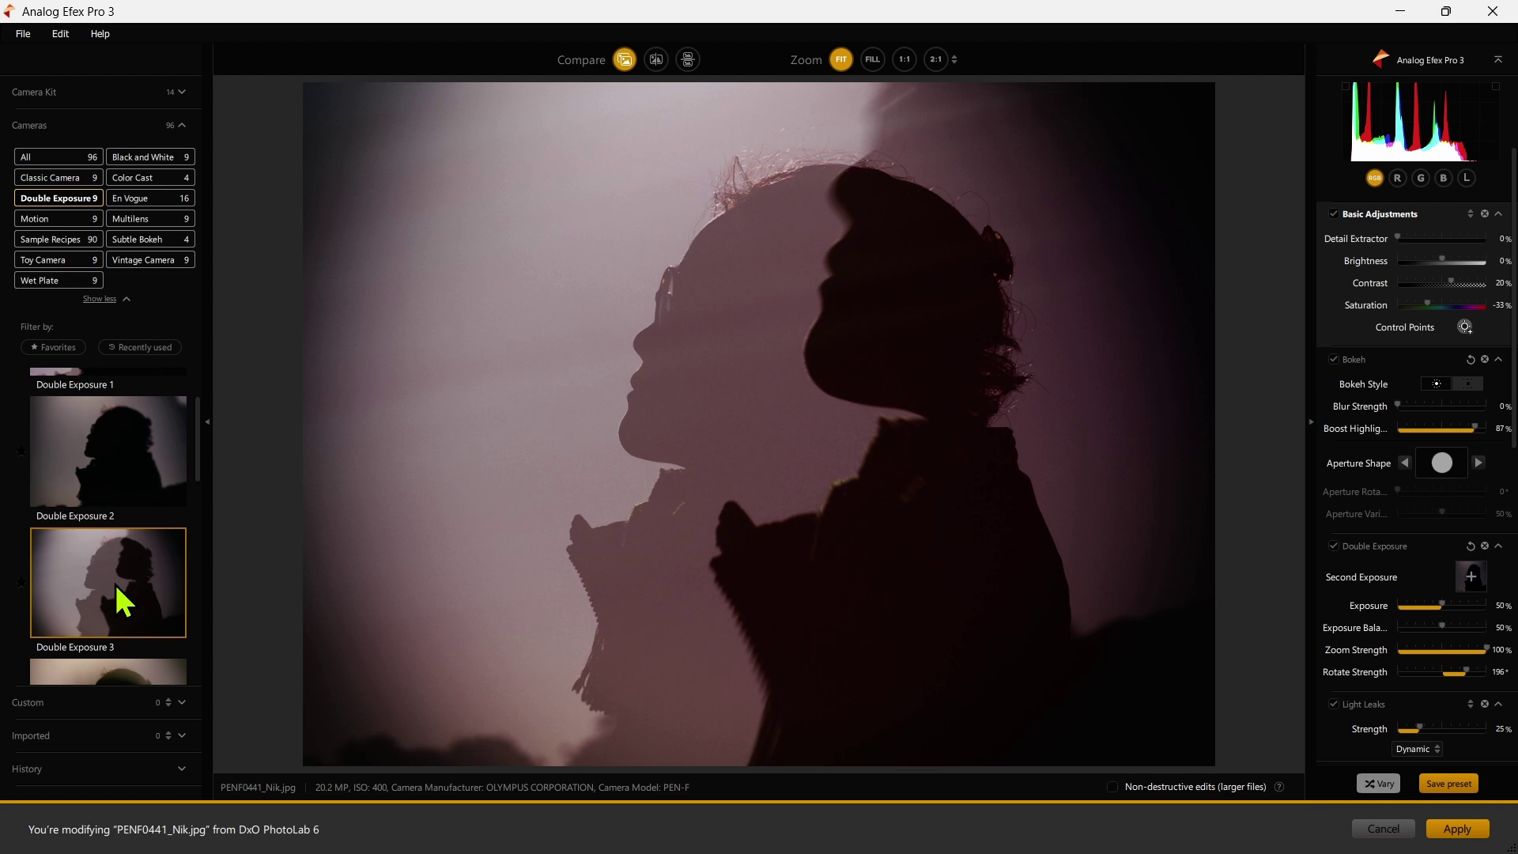
scroll(115, 585, up, 1)
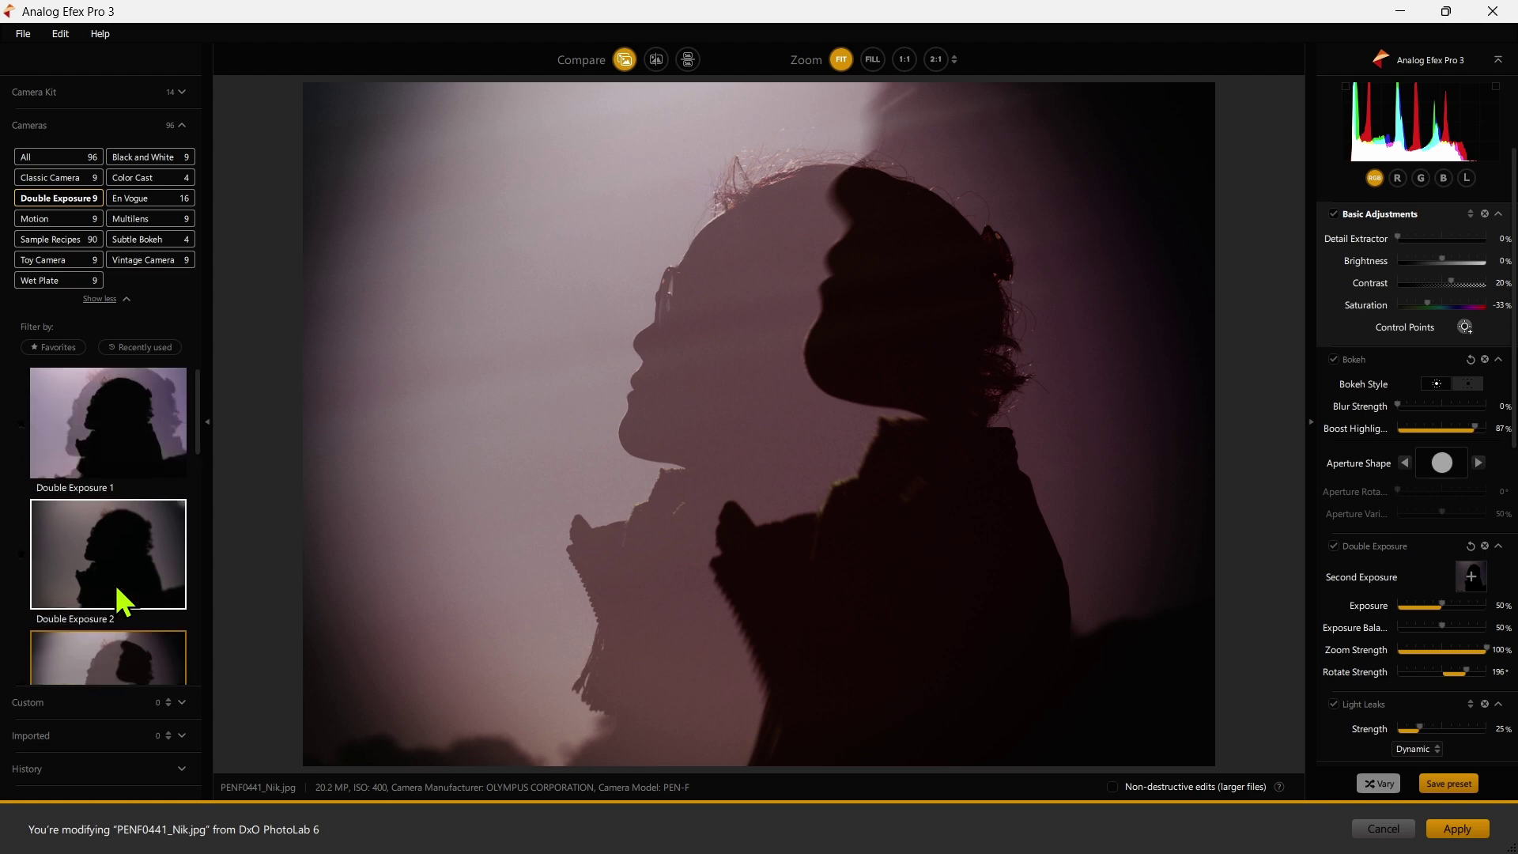
click(127, 440)
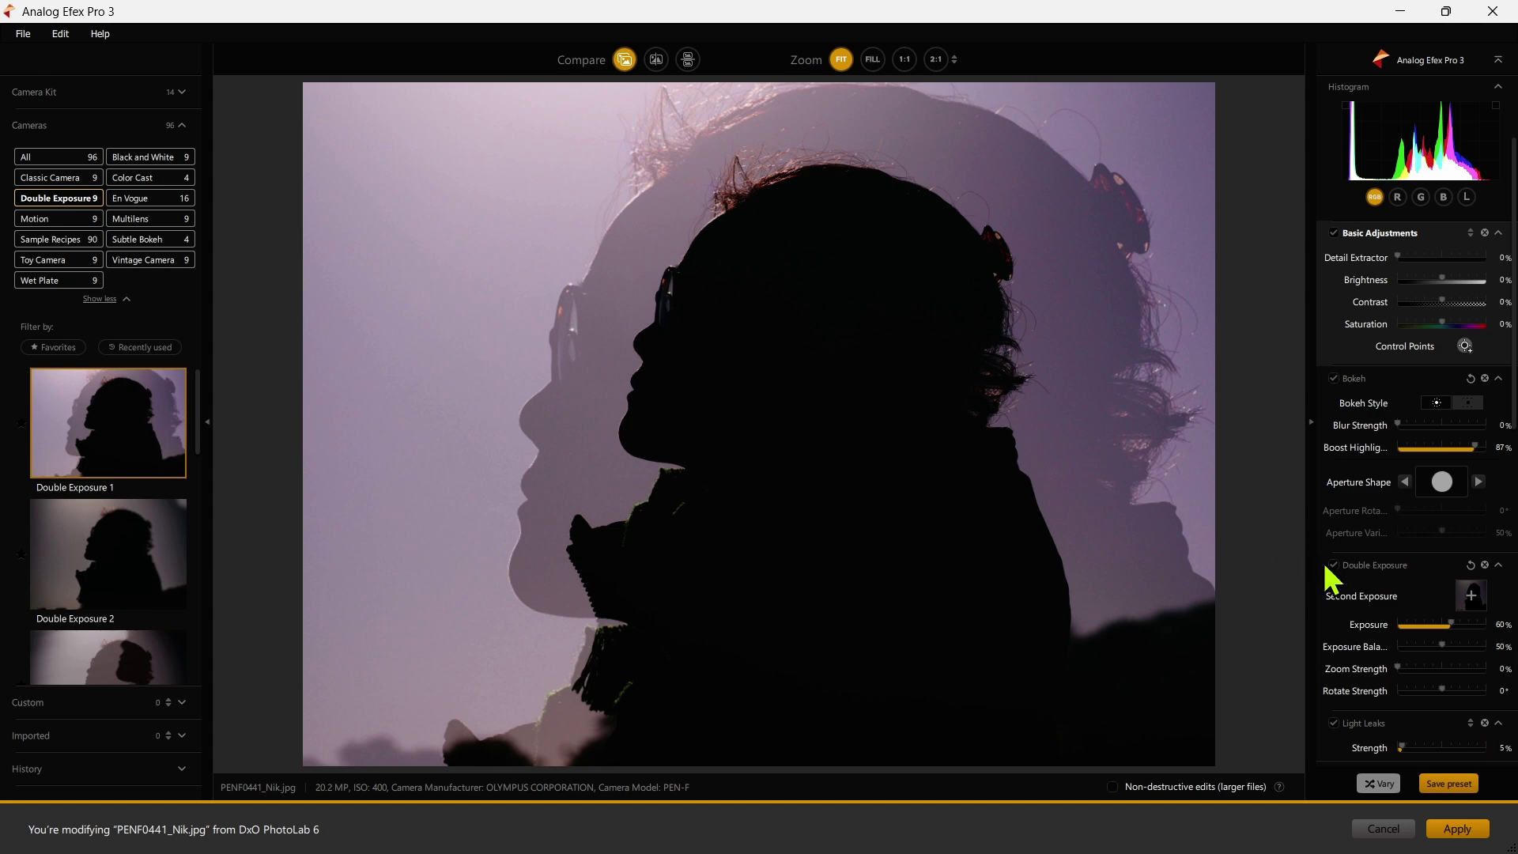
scroll(1341, 596, down, 2)
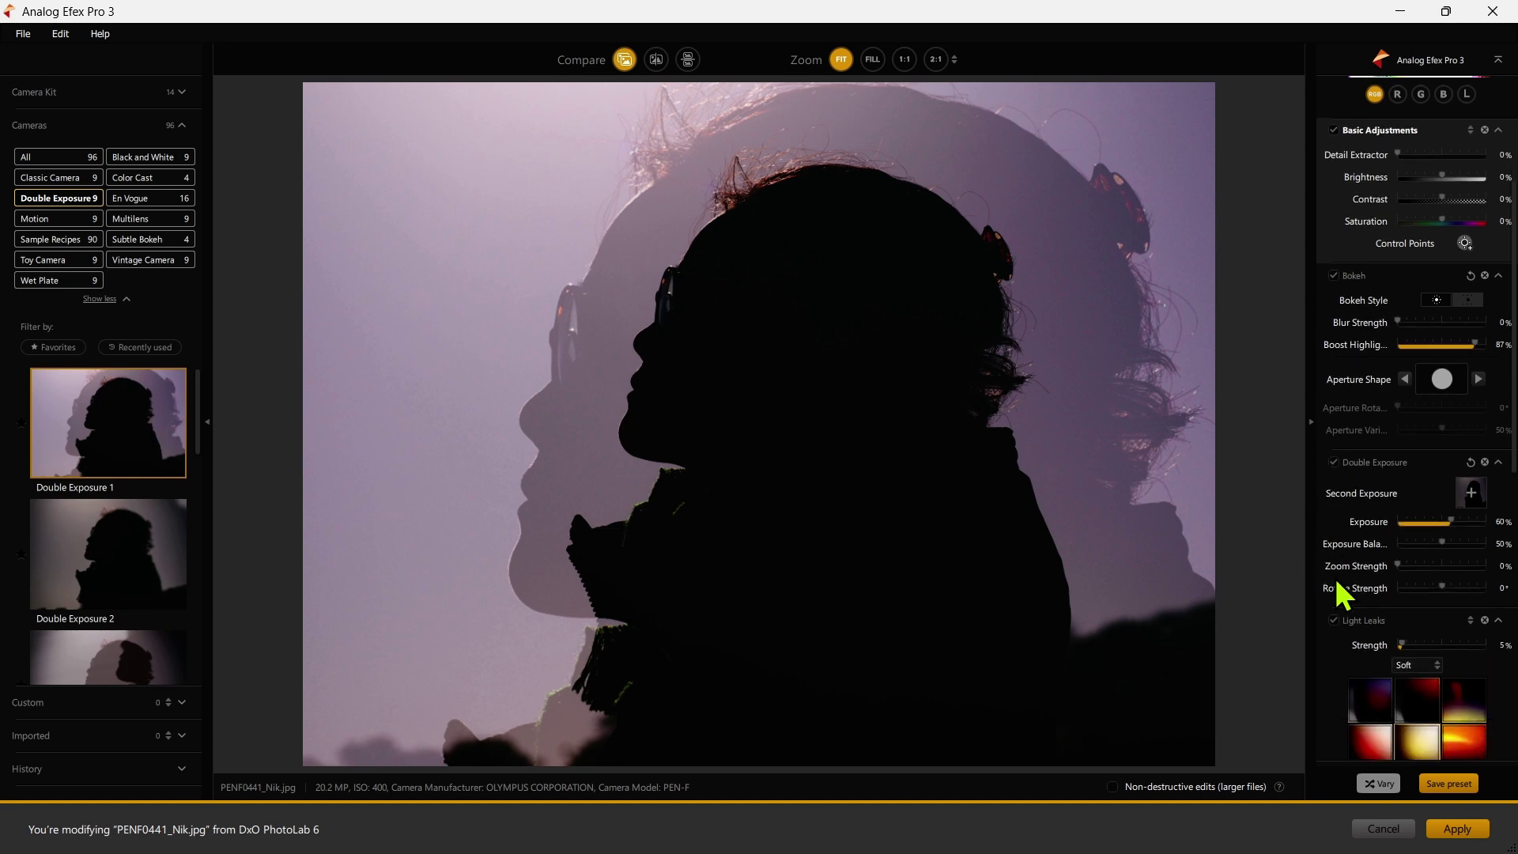
Load the red leaves photo PENF0442 as the custom second exposure image
click(1472, 495)
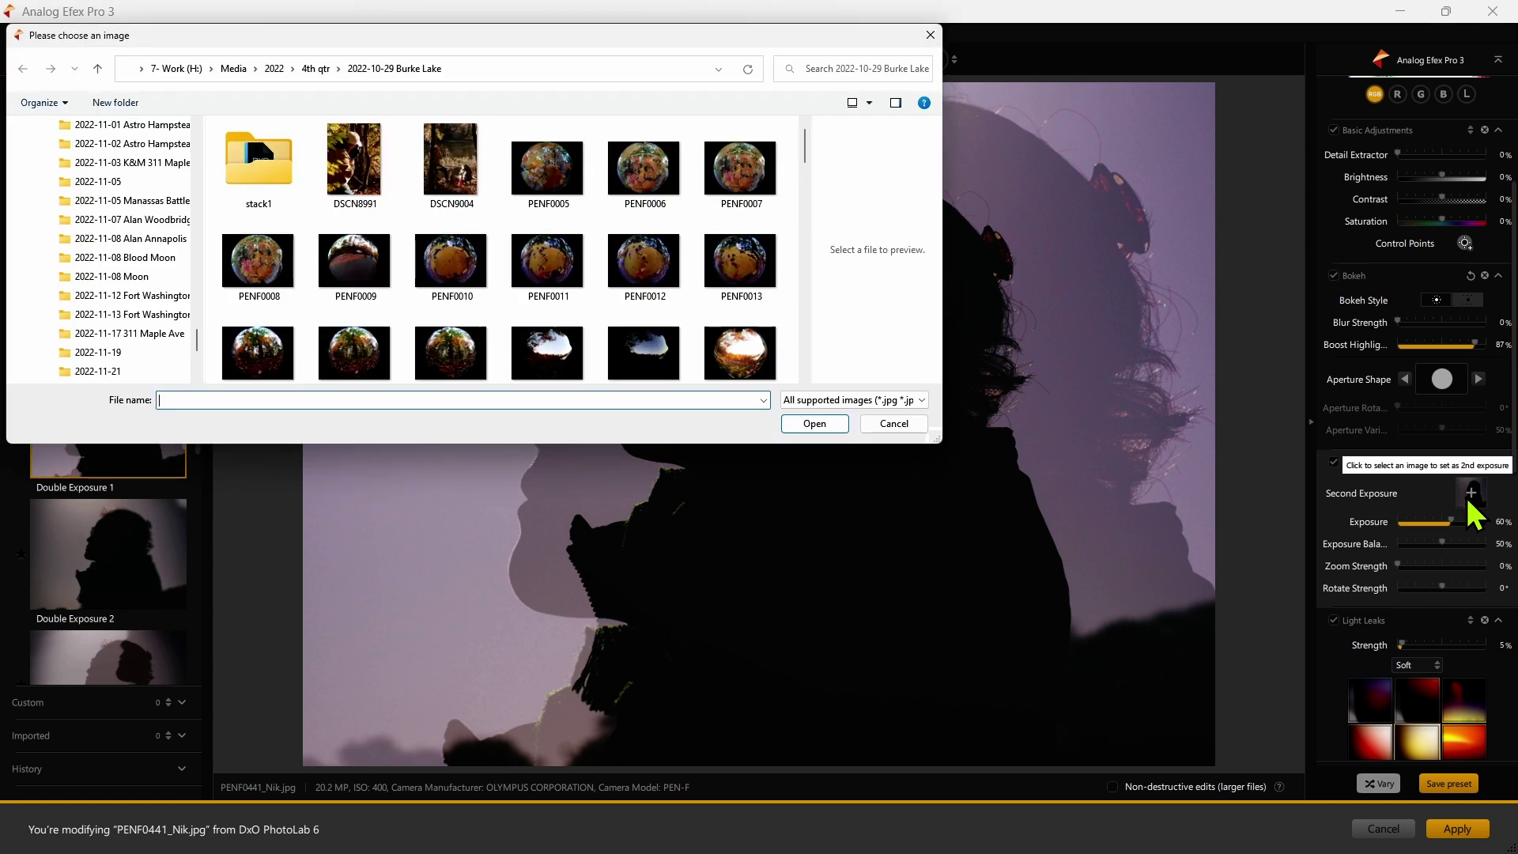
drag(805, 147, 802, 379)
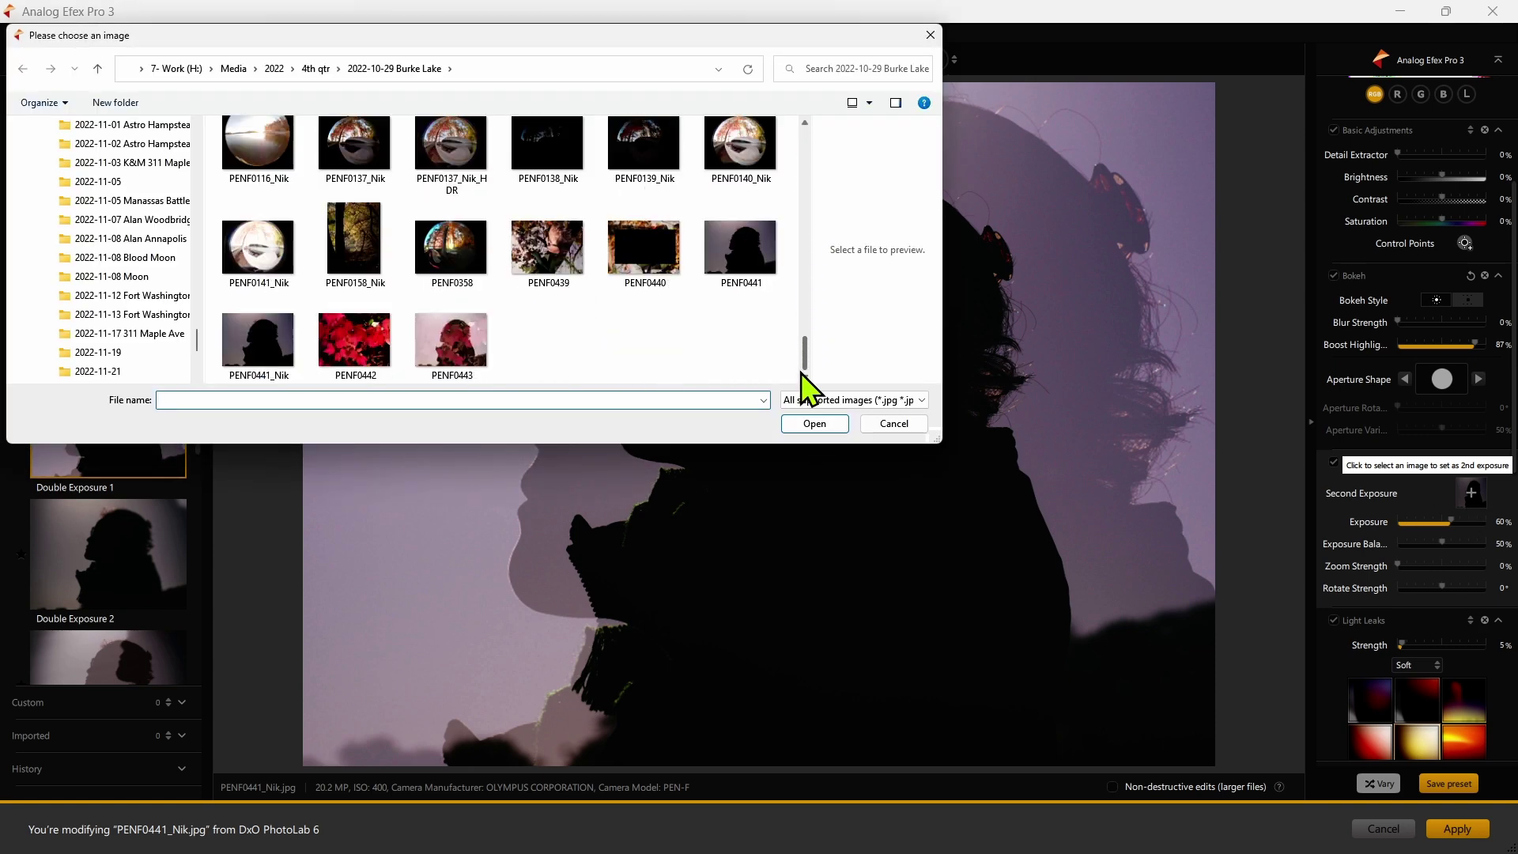
click(365, 362)
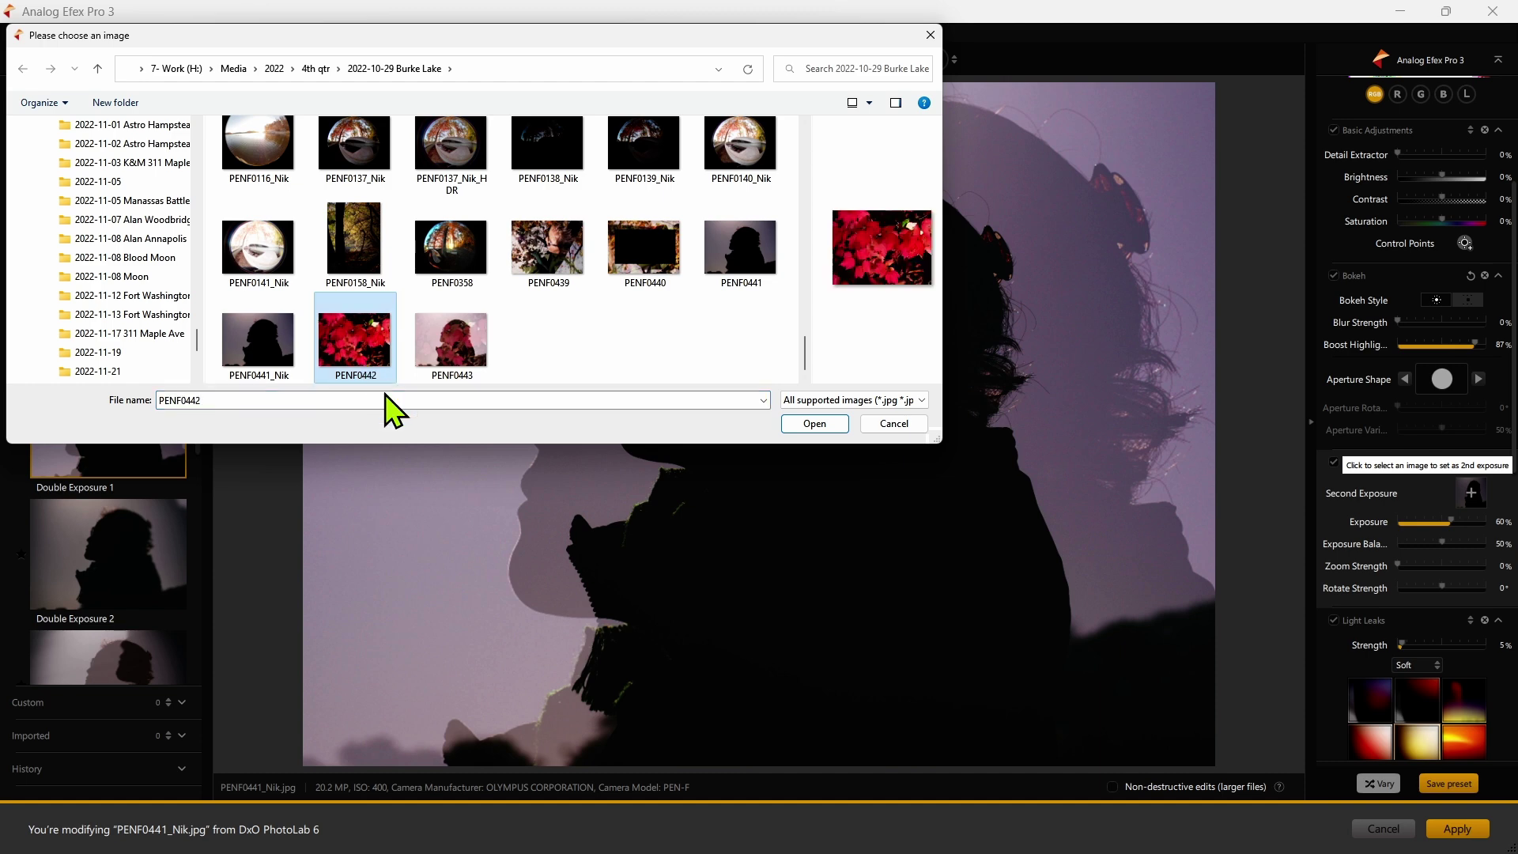
click(822, 425)
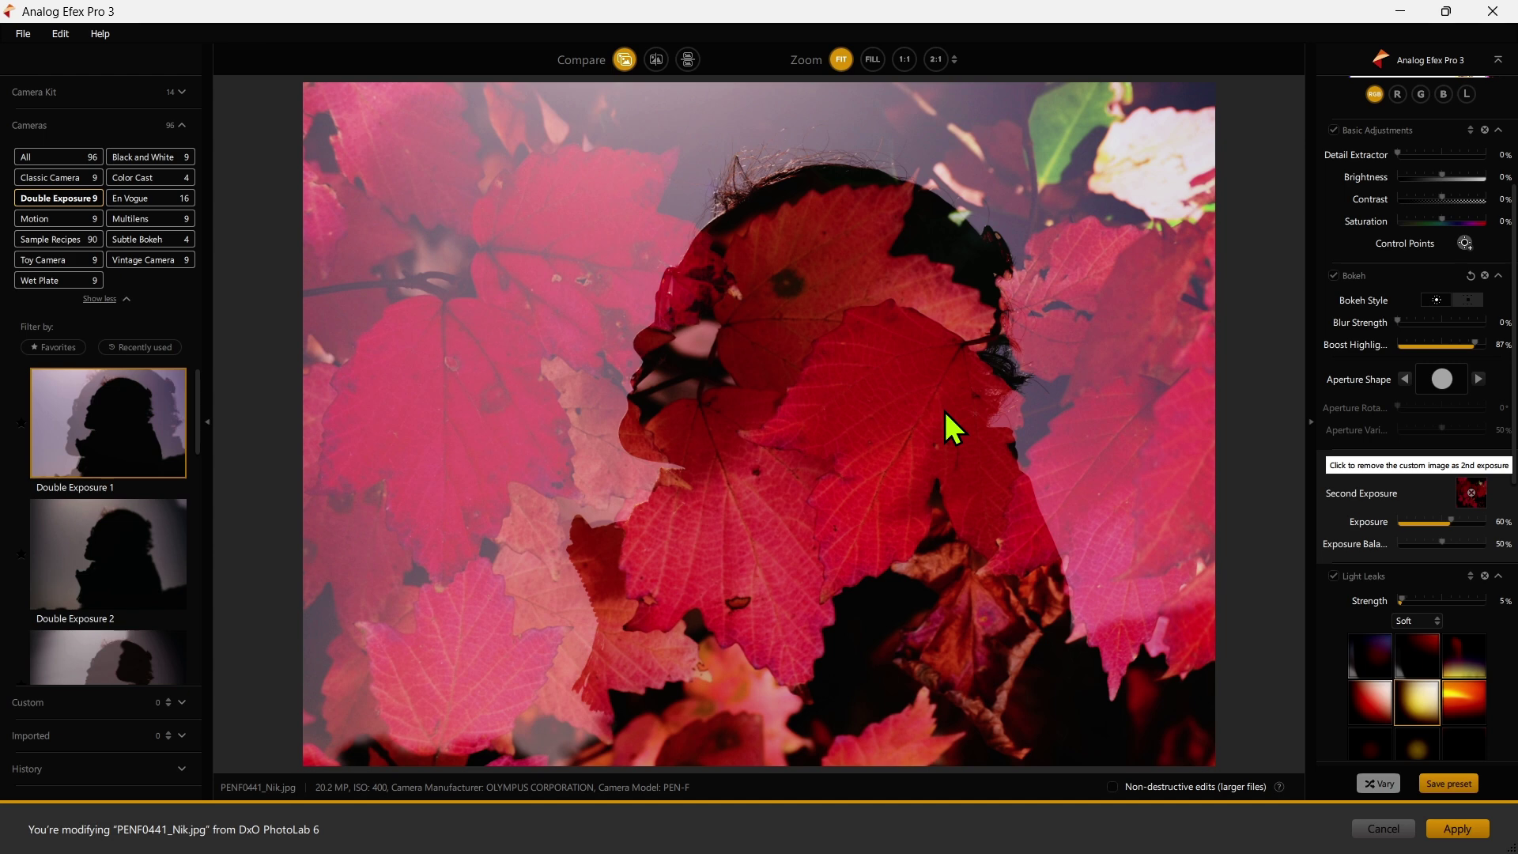
Set Exposure Balance to 14%, then move, shrink and reposition the leaf overlay over the head
drag(1448, 550, 1415, 555)
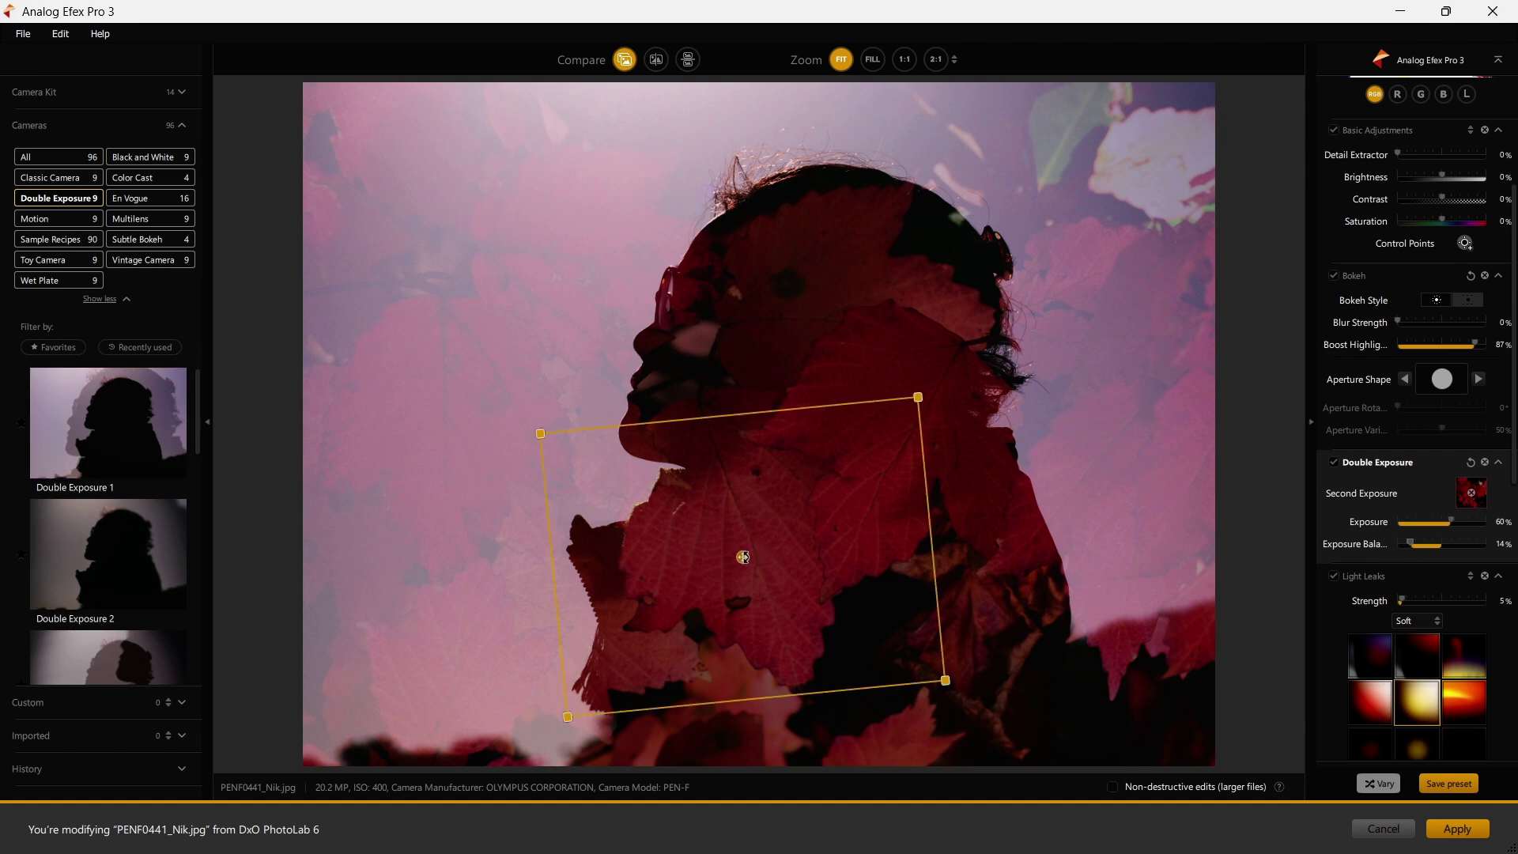
drag(743, 557, 836, 427)
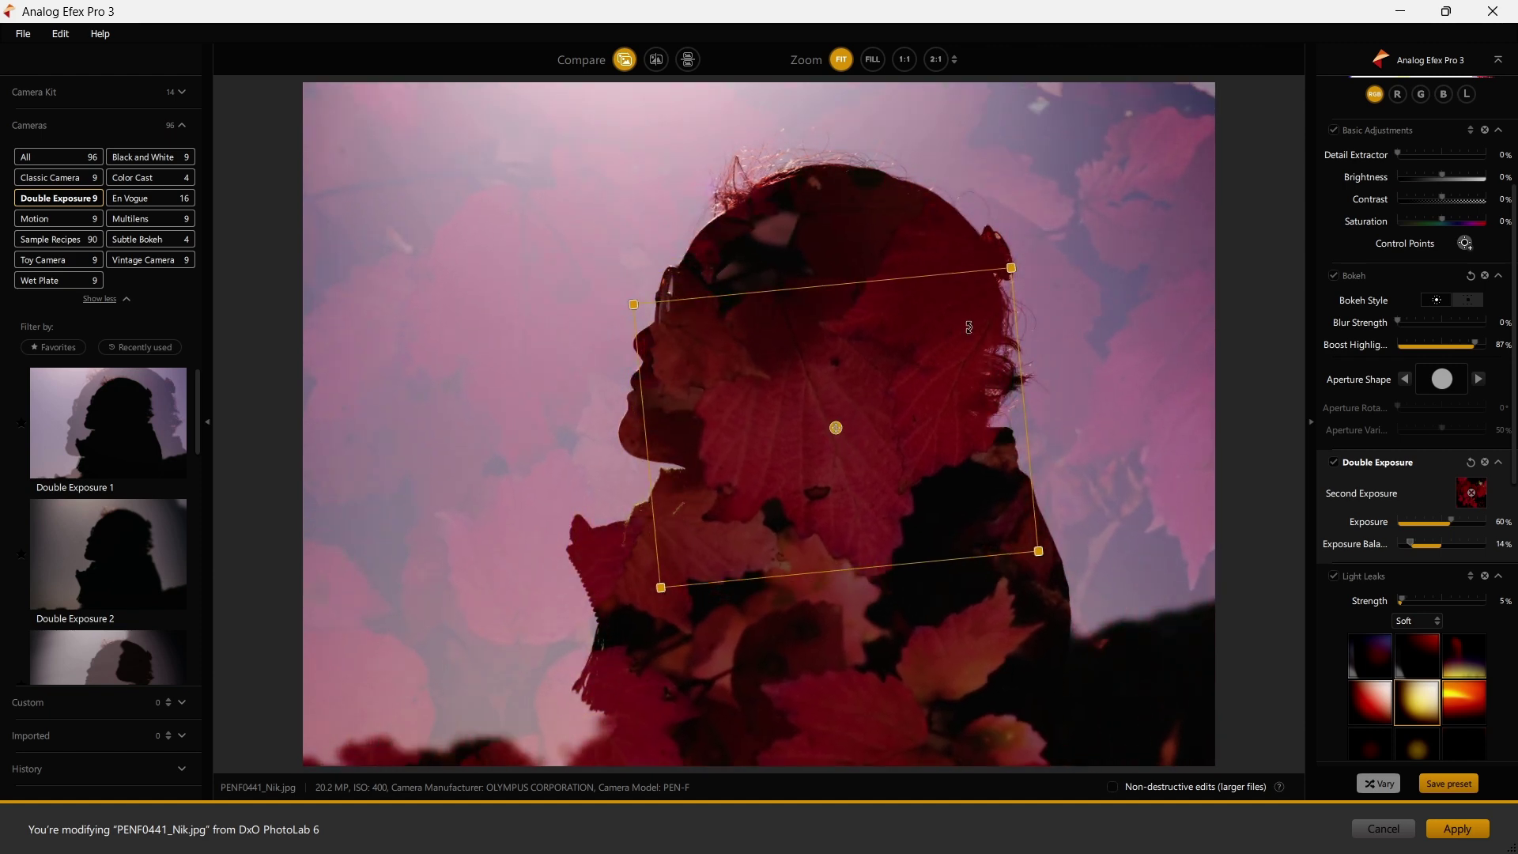
drag(1014, 271, 963, 304)
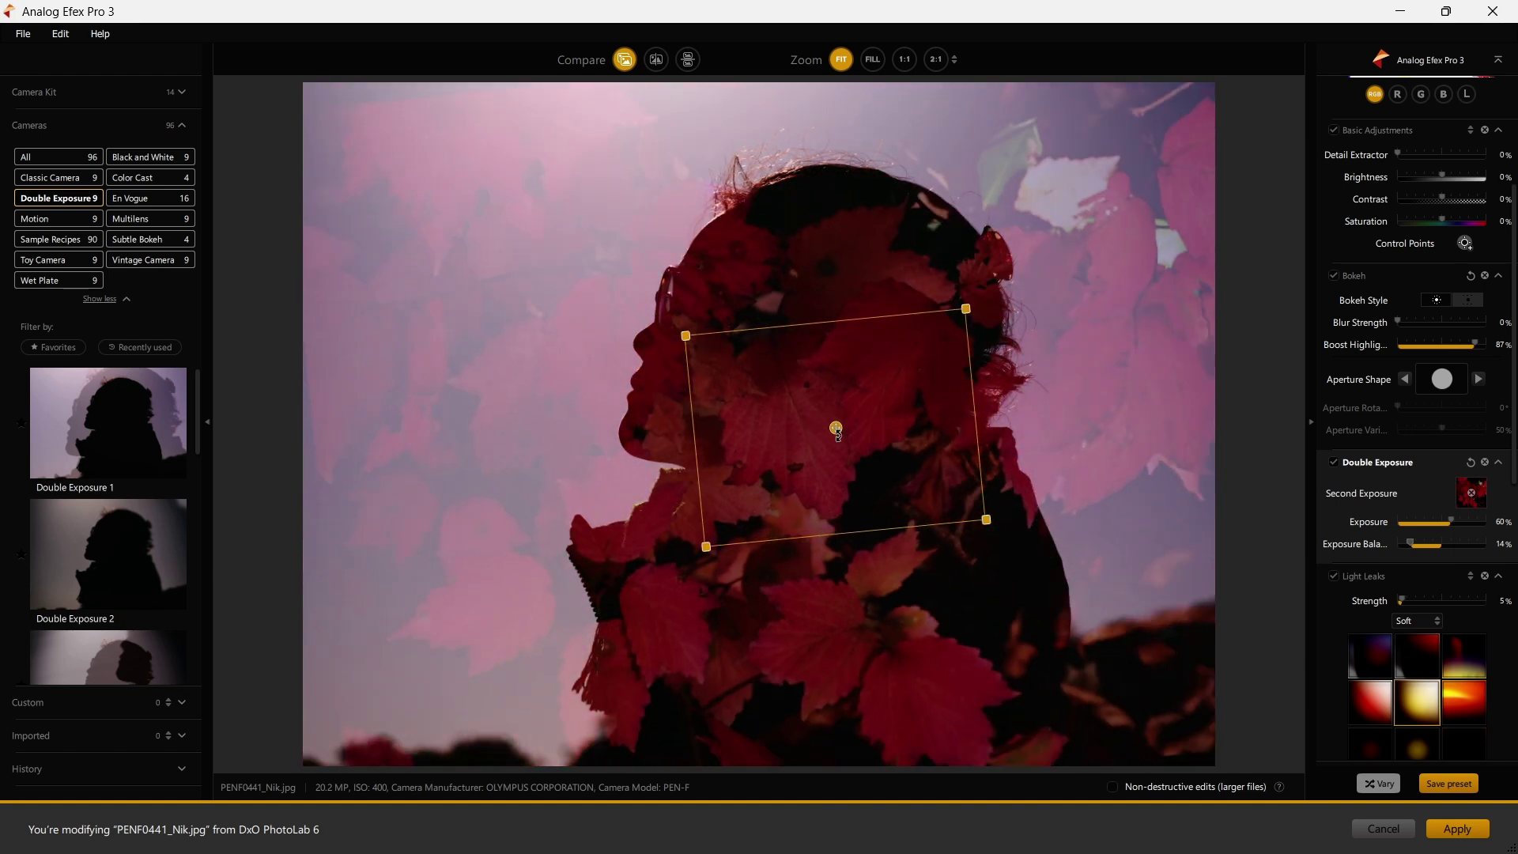
drag(837, 428, 1004, 402)
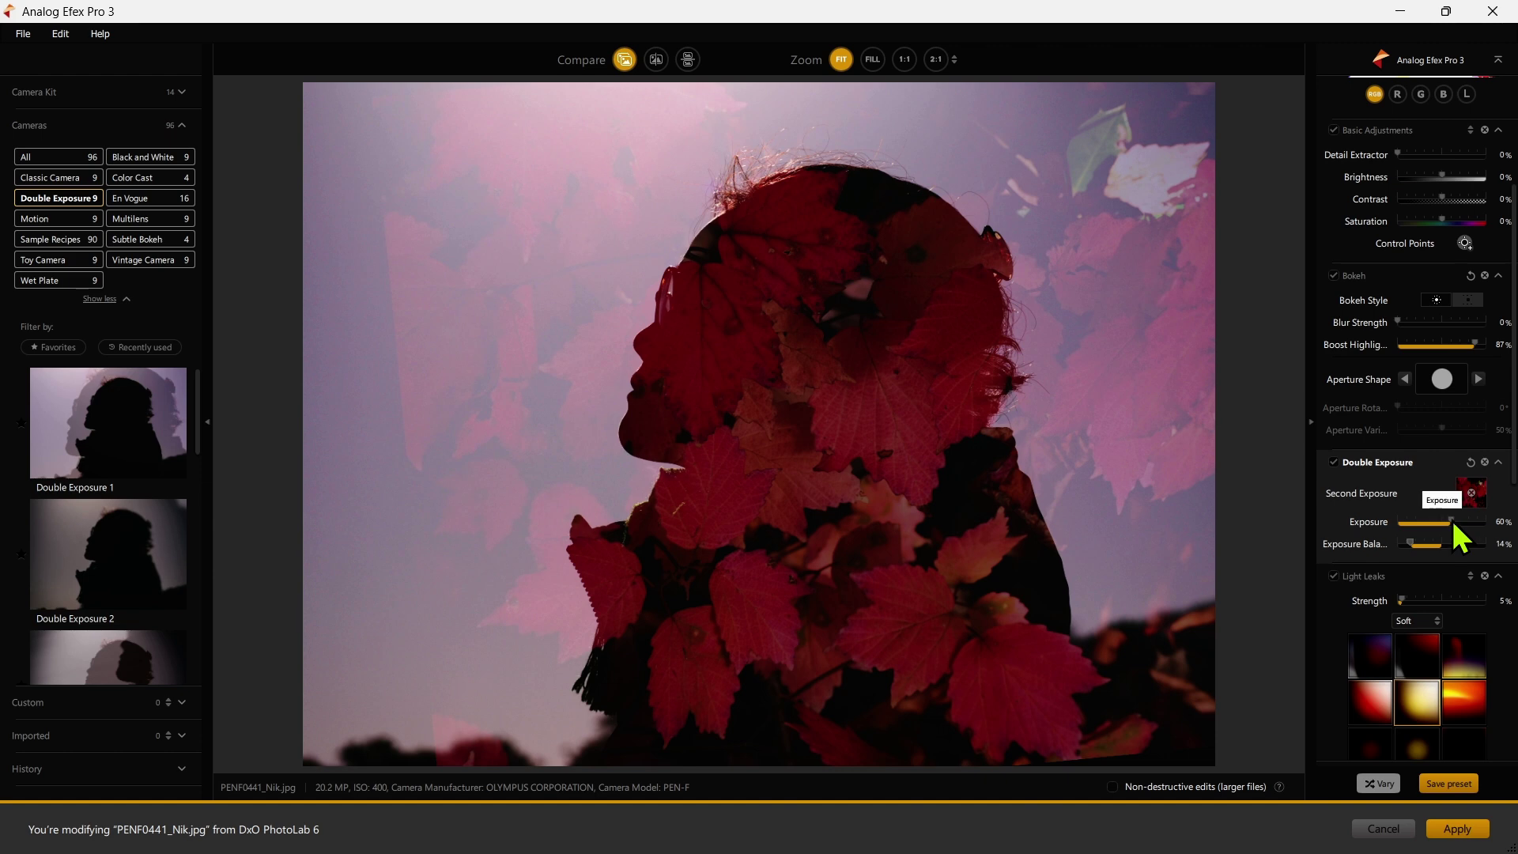
Raise the double exposure strength to 77%, lift brightness to 15%, and apply the result
drag(1452, 523, 1500, 531)
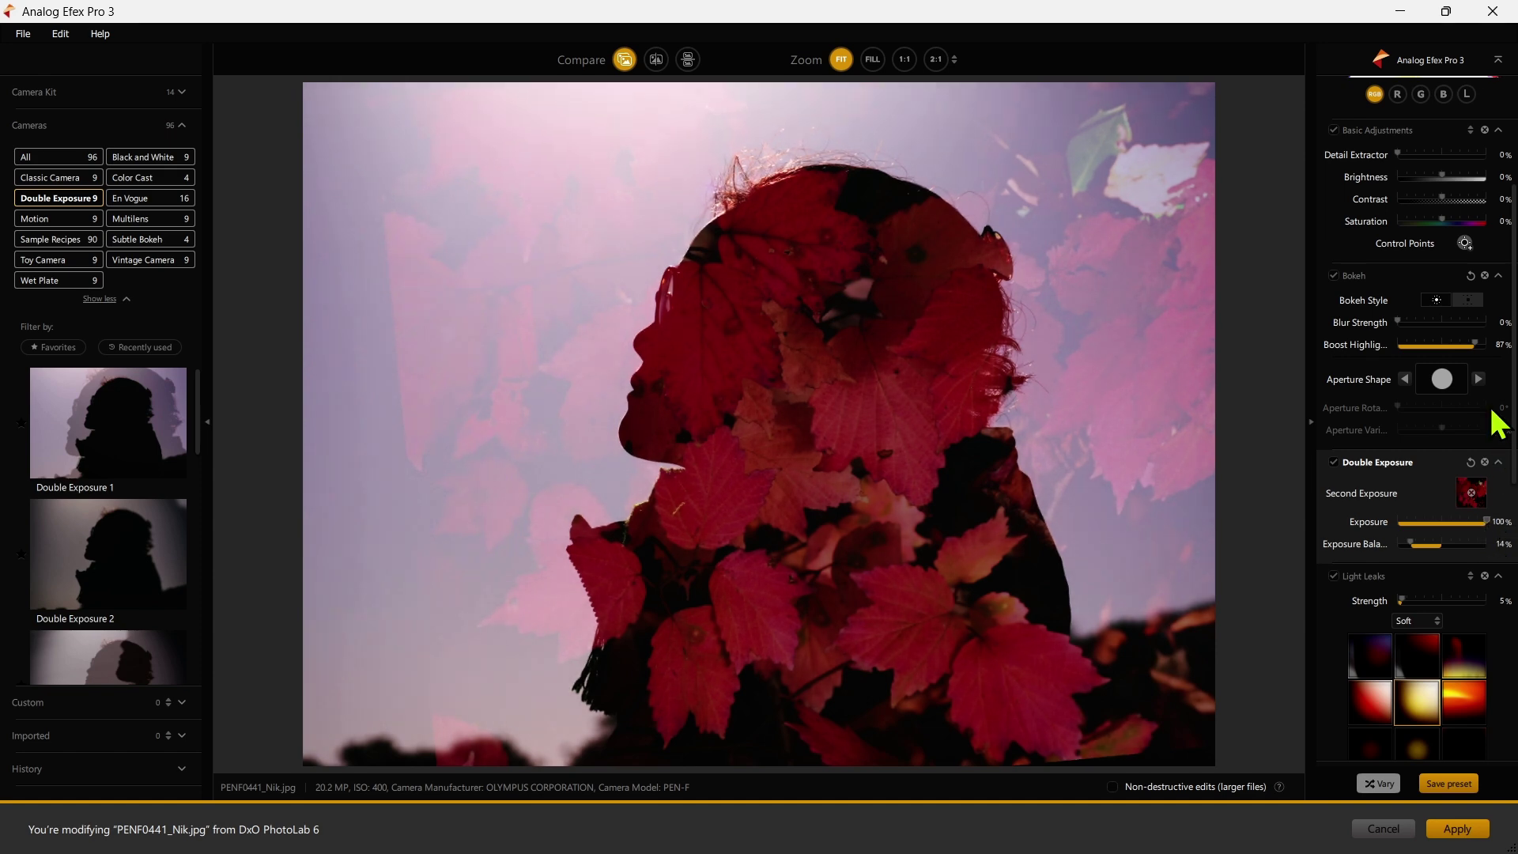
scroll(1371, 371, up, 3)
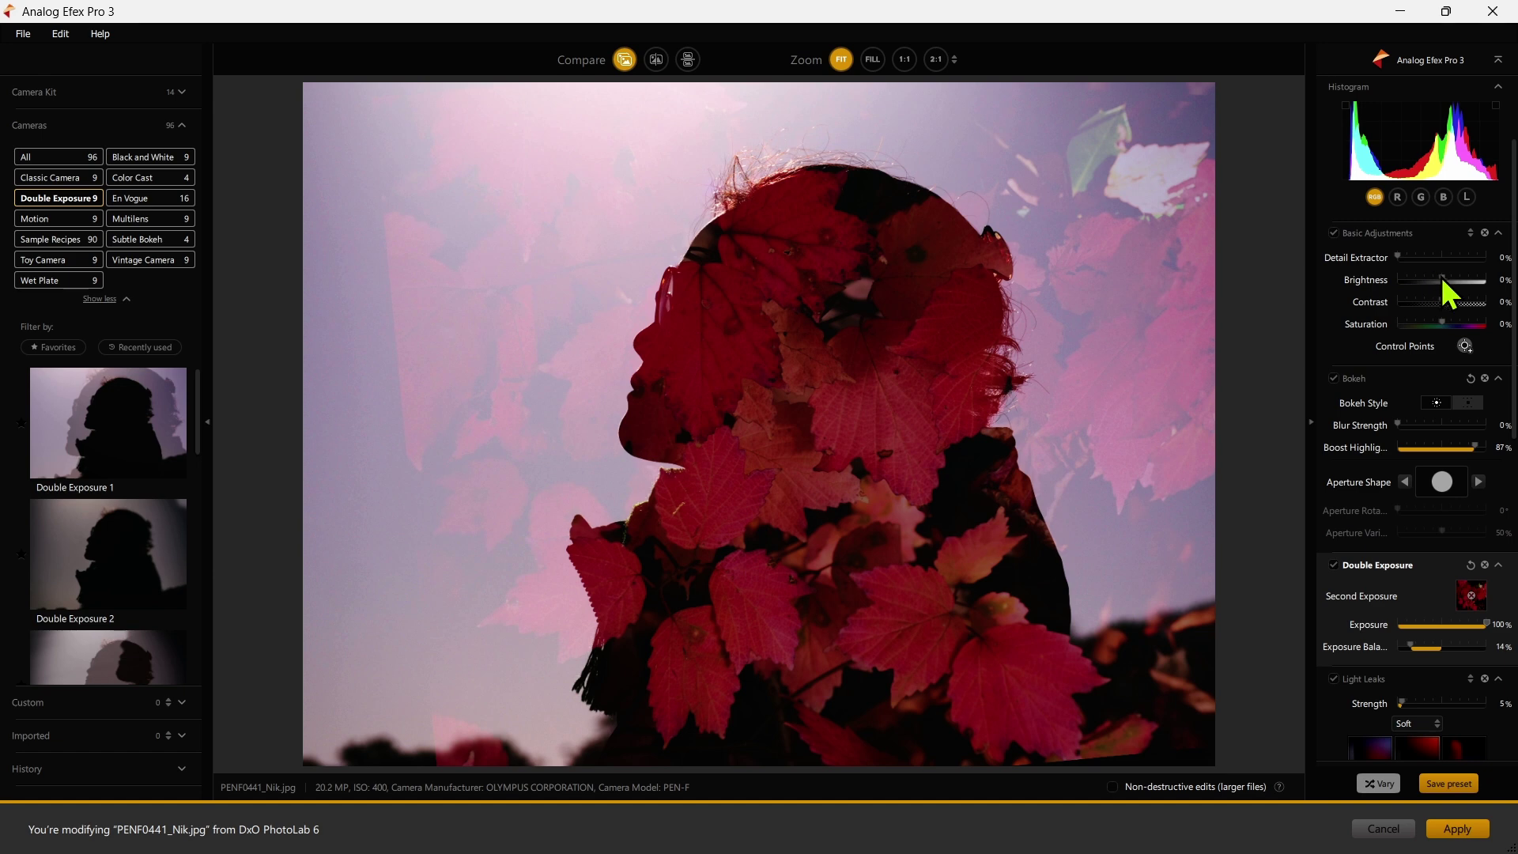
drag(1440, 276, 1449, 281)
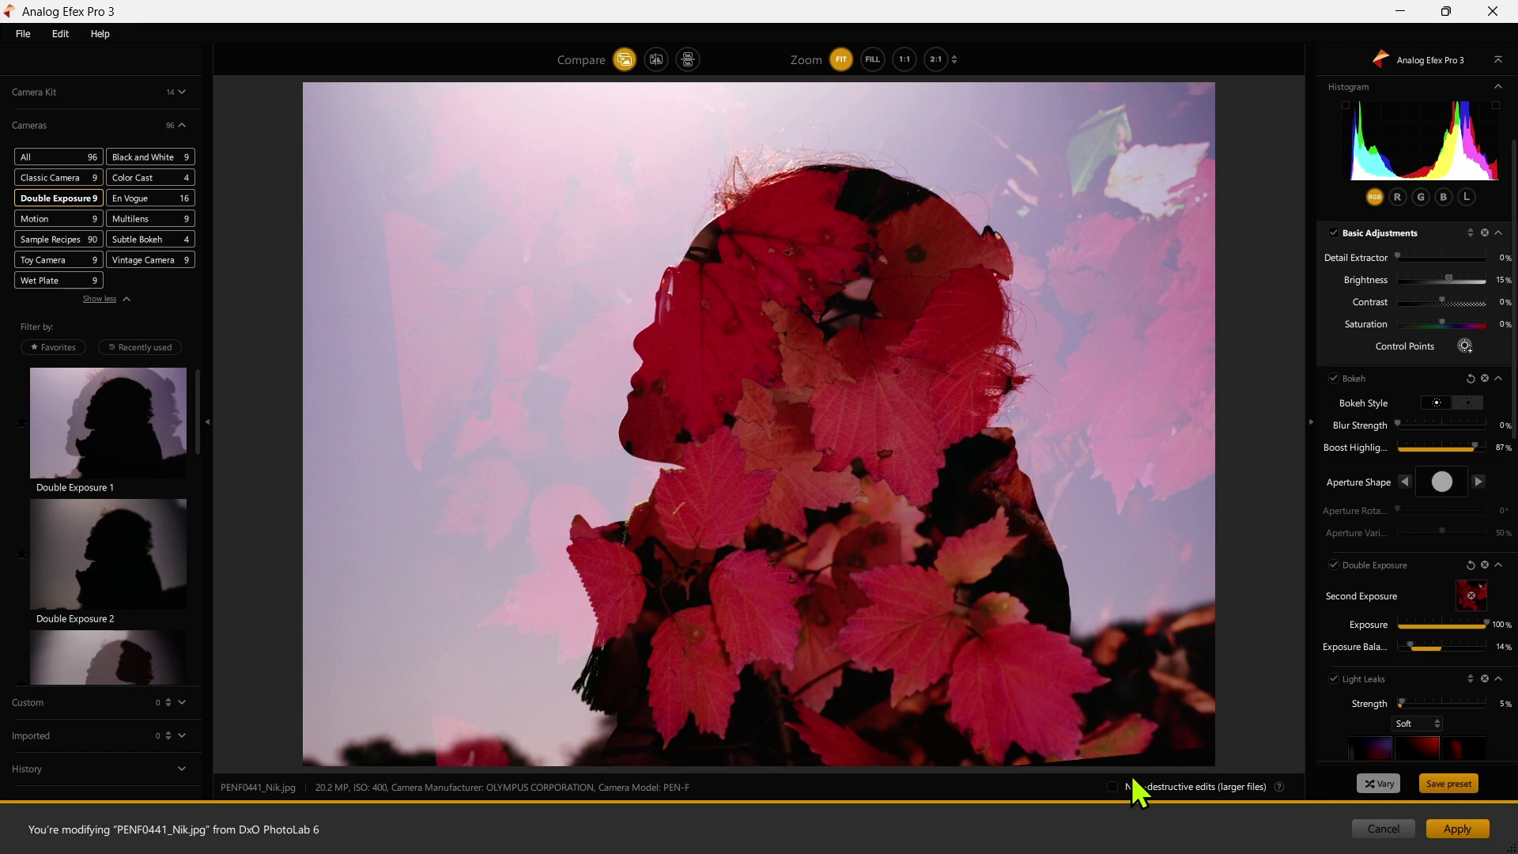
click(1454, 828)
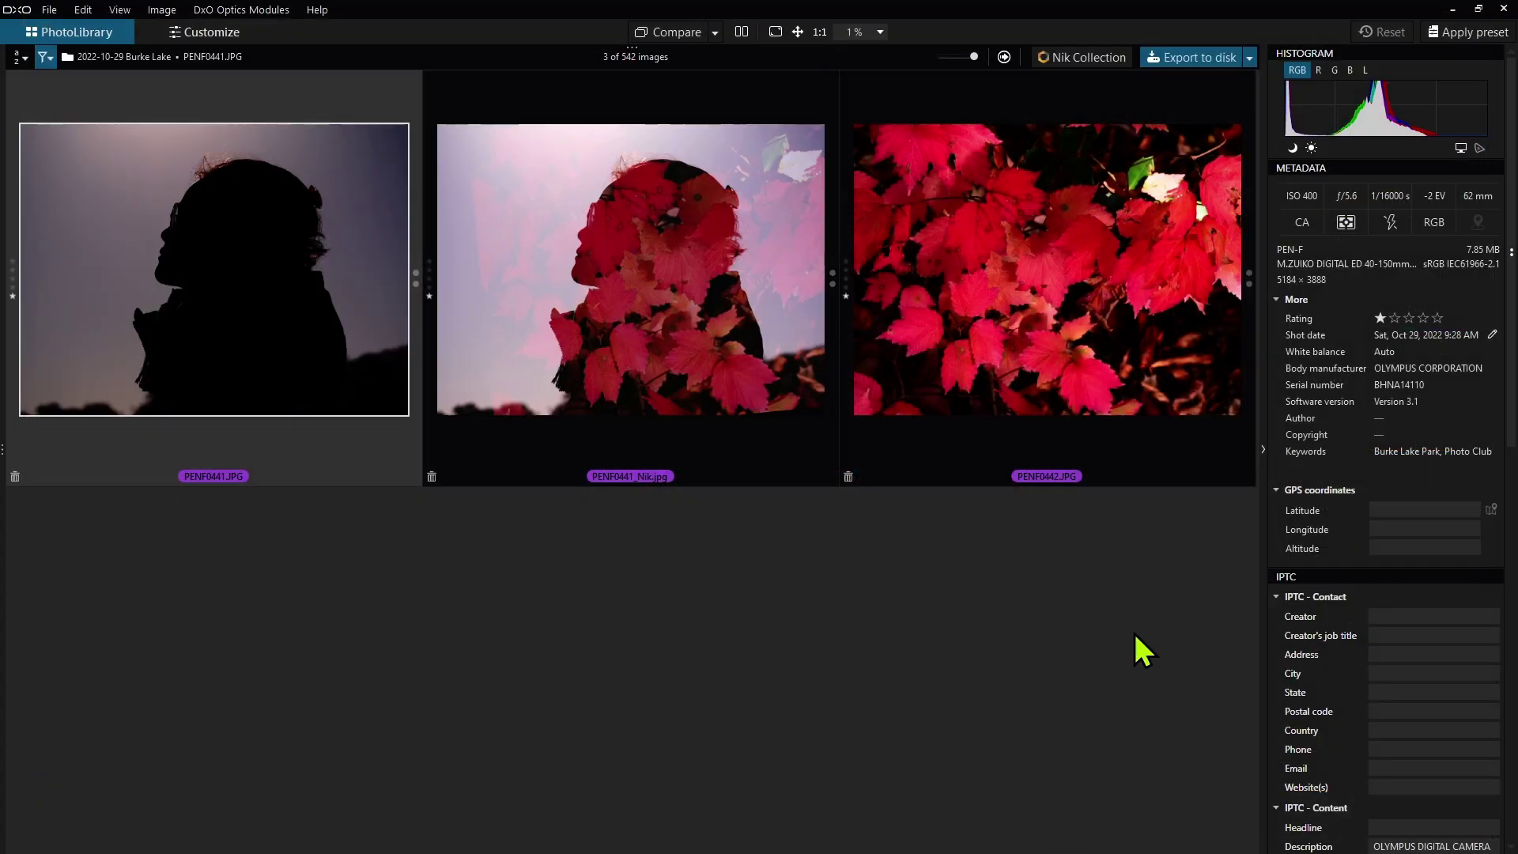
Open PENF0441_Nik.jpg and raise Selective Tone Highlights until the background turns white
click(756, 288)
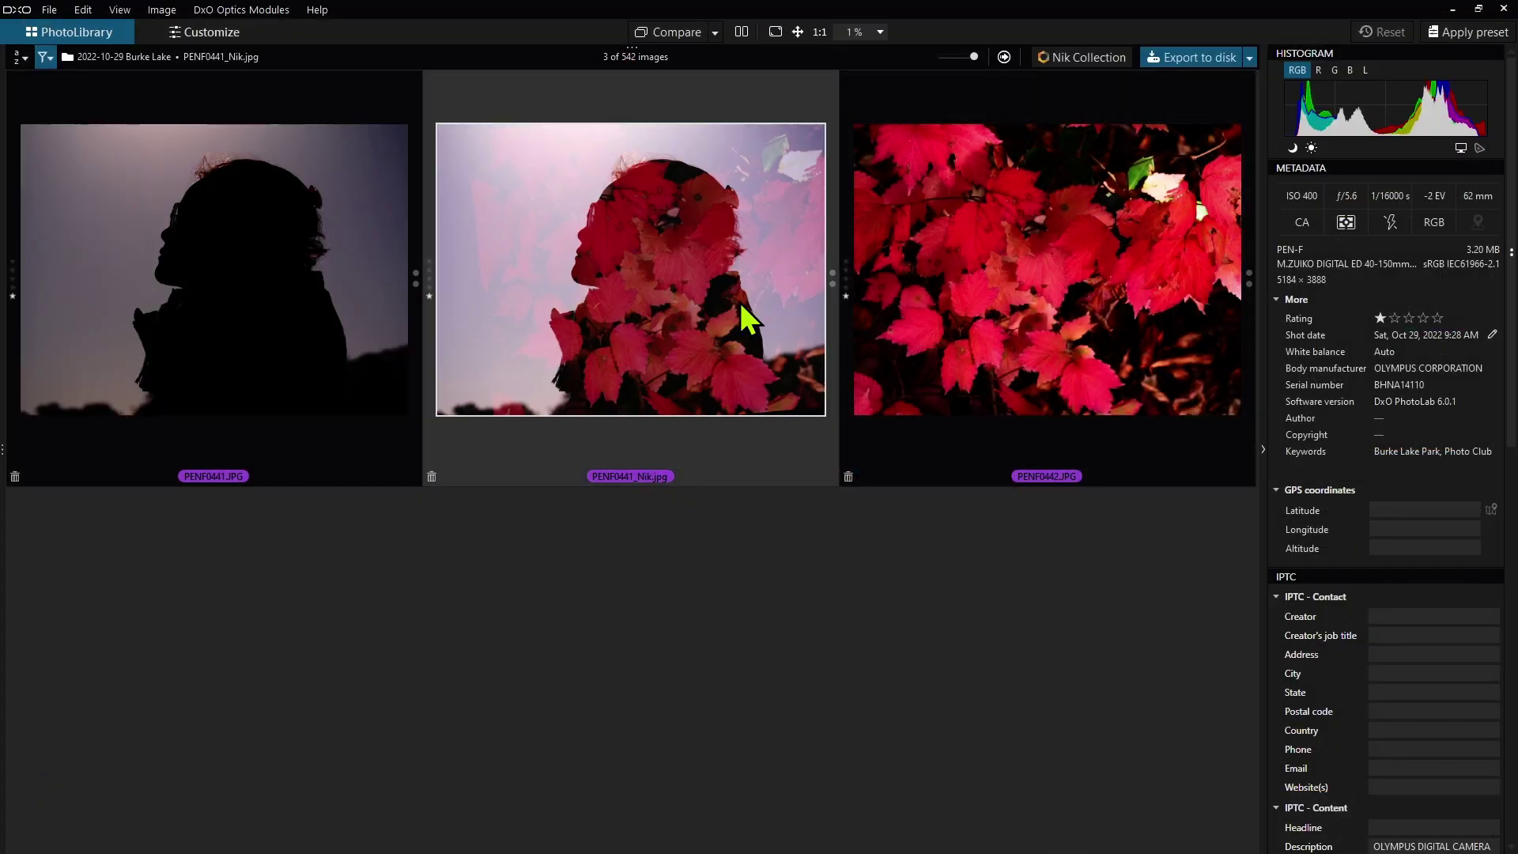
double_click(739, 301)
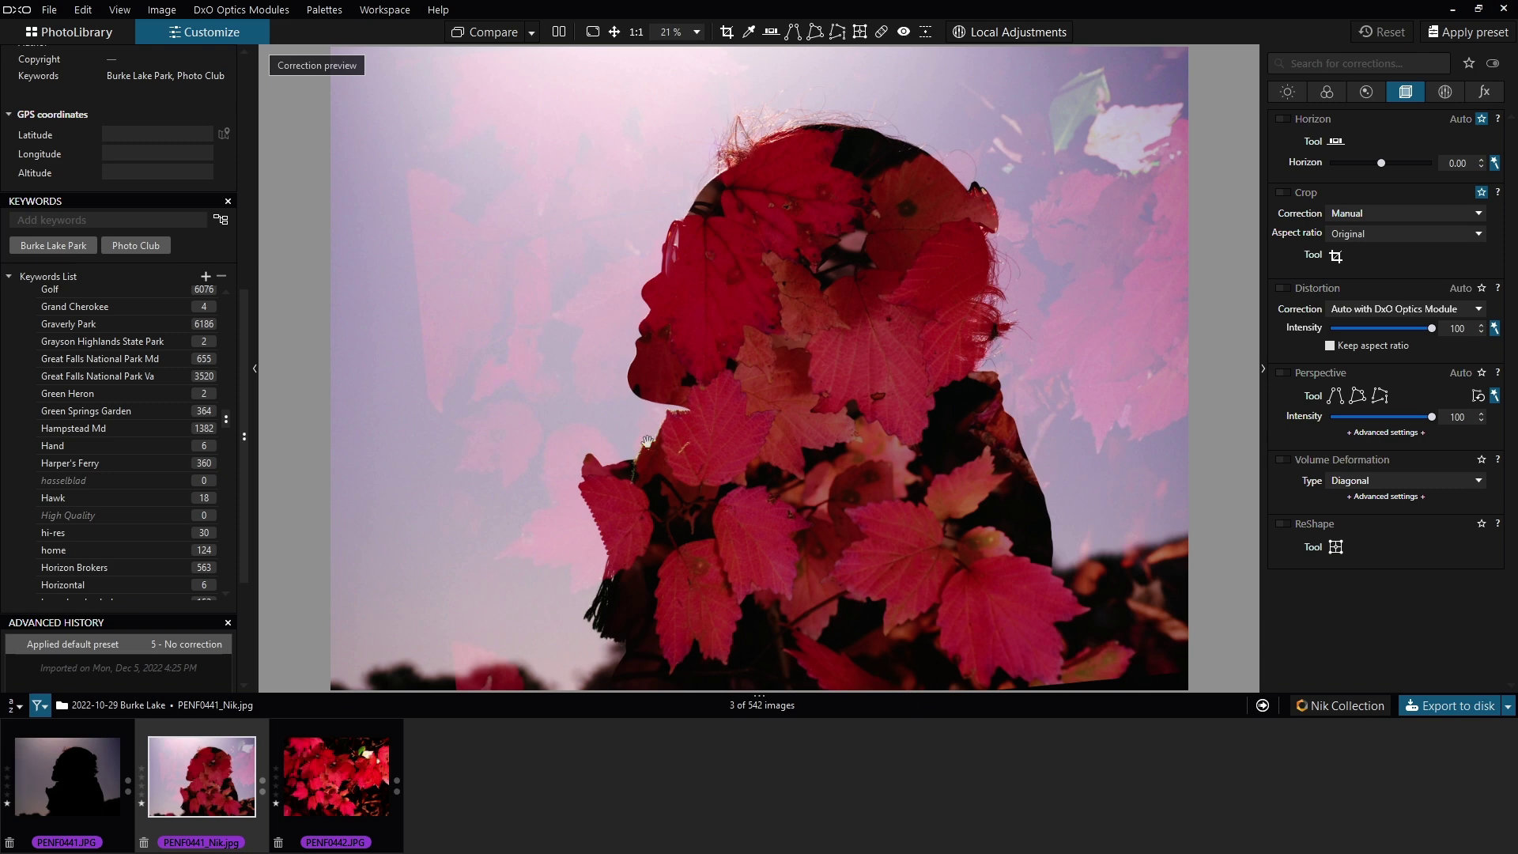
click(1289, 95)
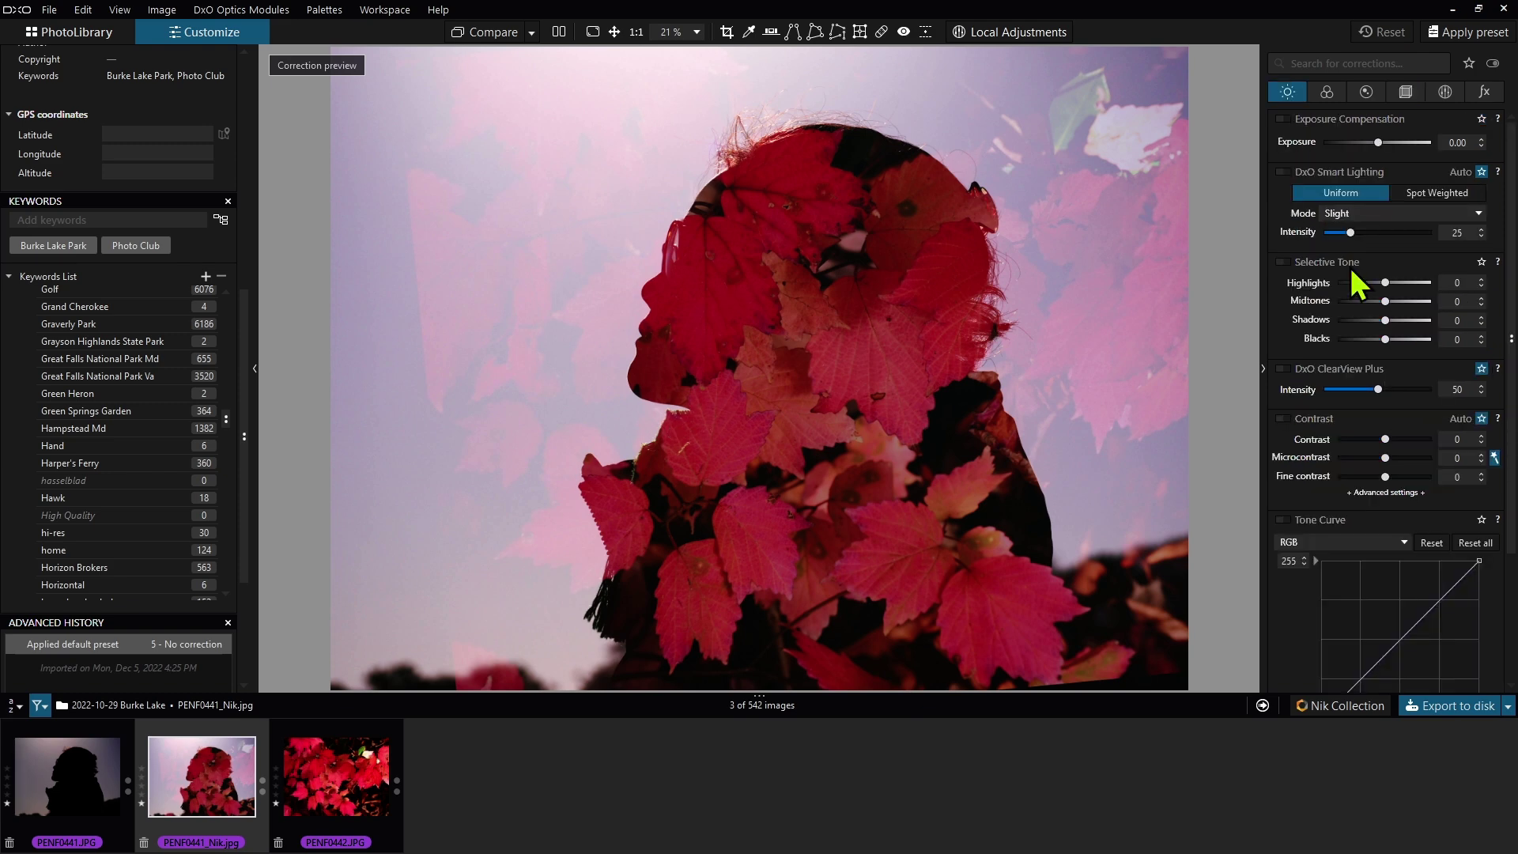
drag(1390, 285, 1435, 286)
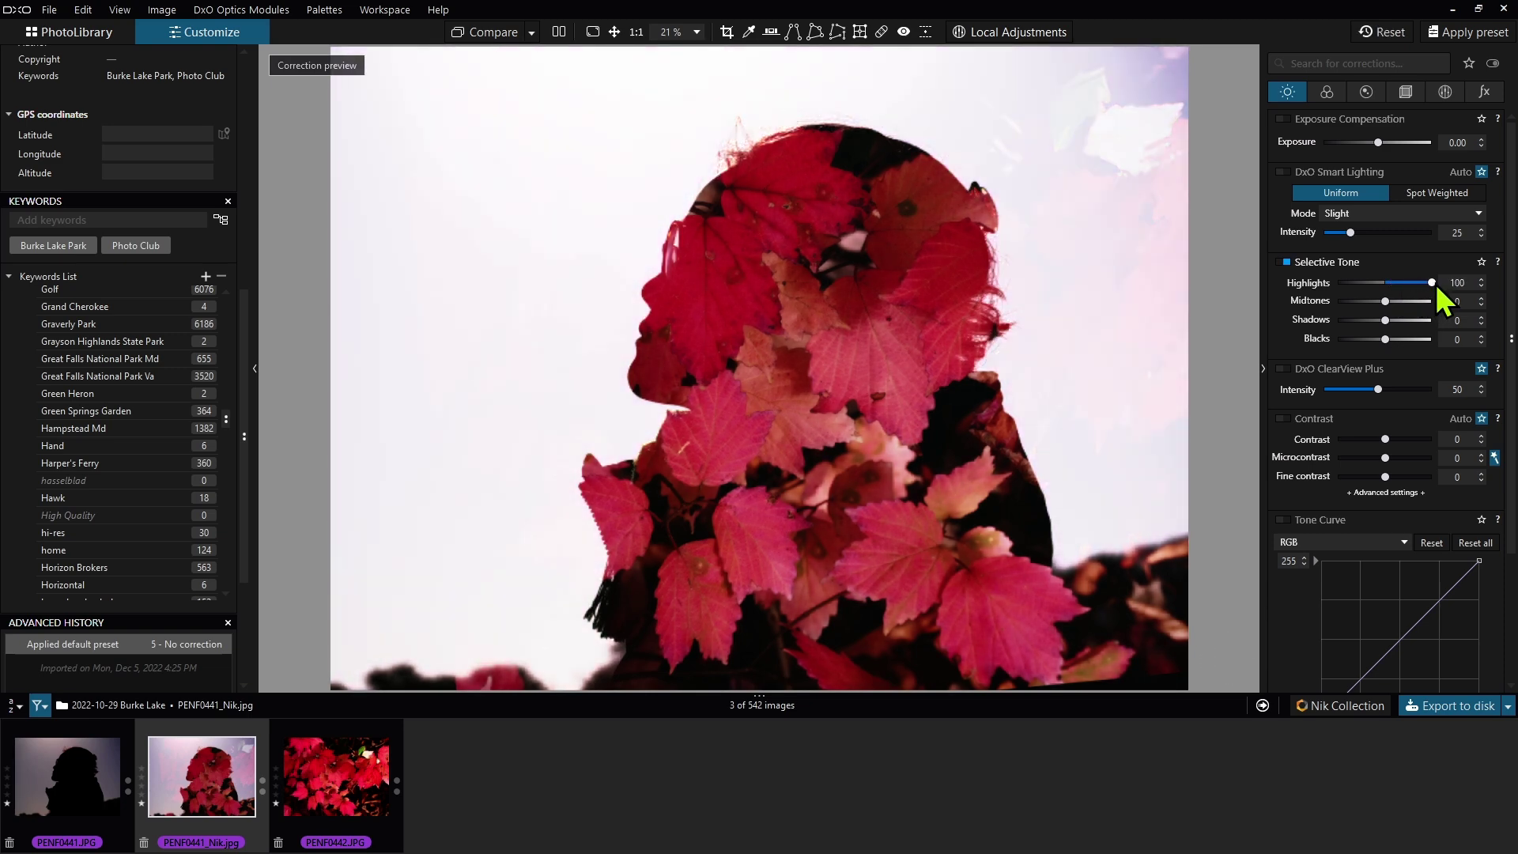
Crop the image to a 1×1 square tightly framed around the profile
click(1406, 92)
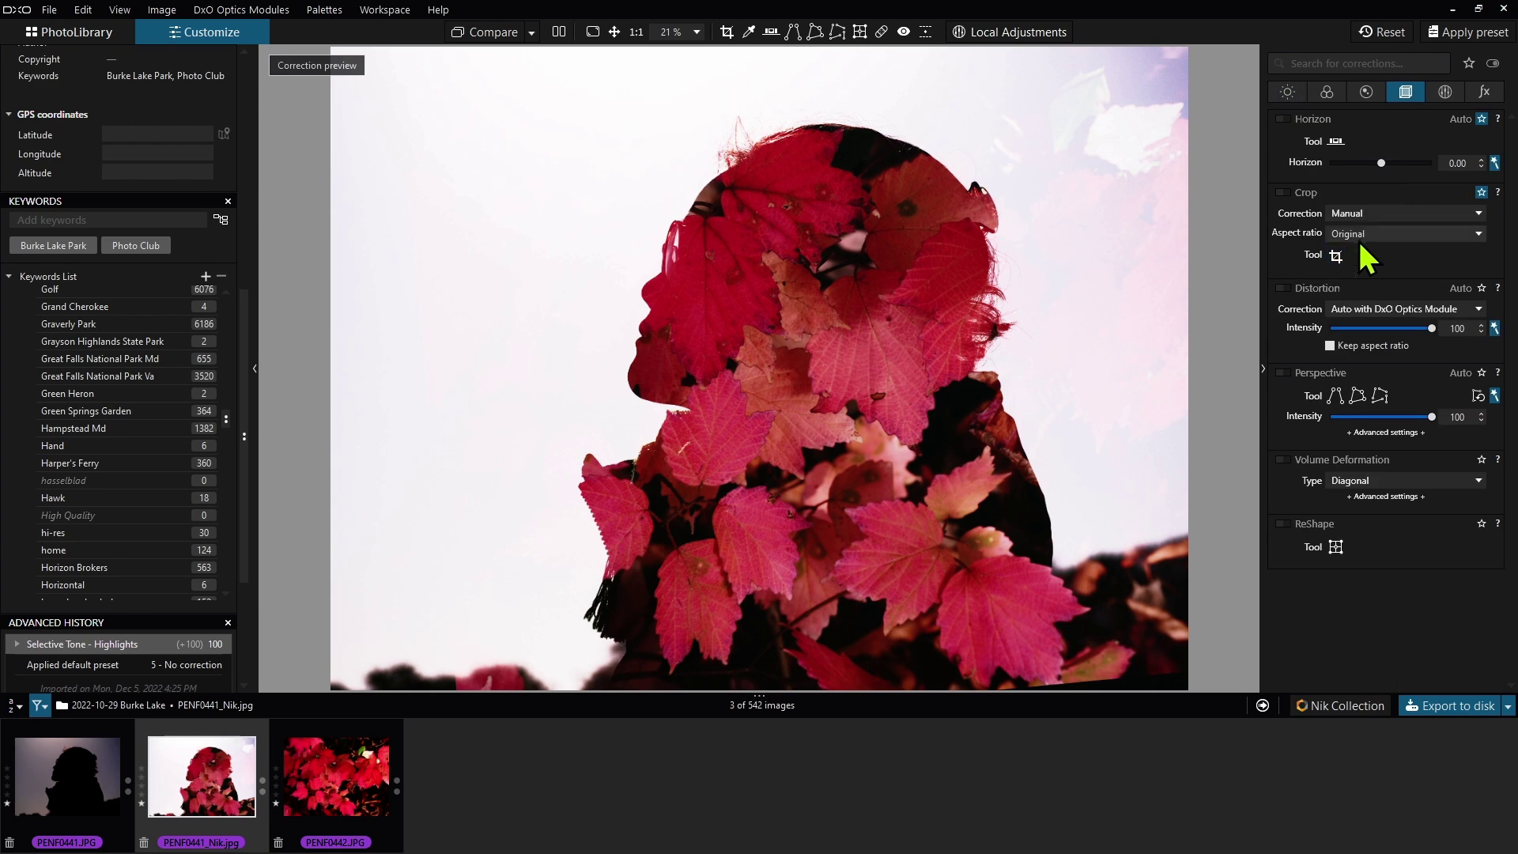
click(1363, 235)
click(1348, 282)
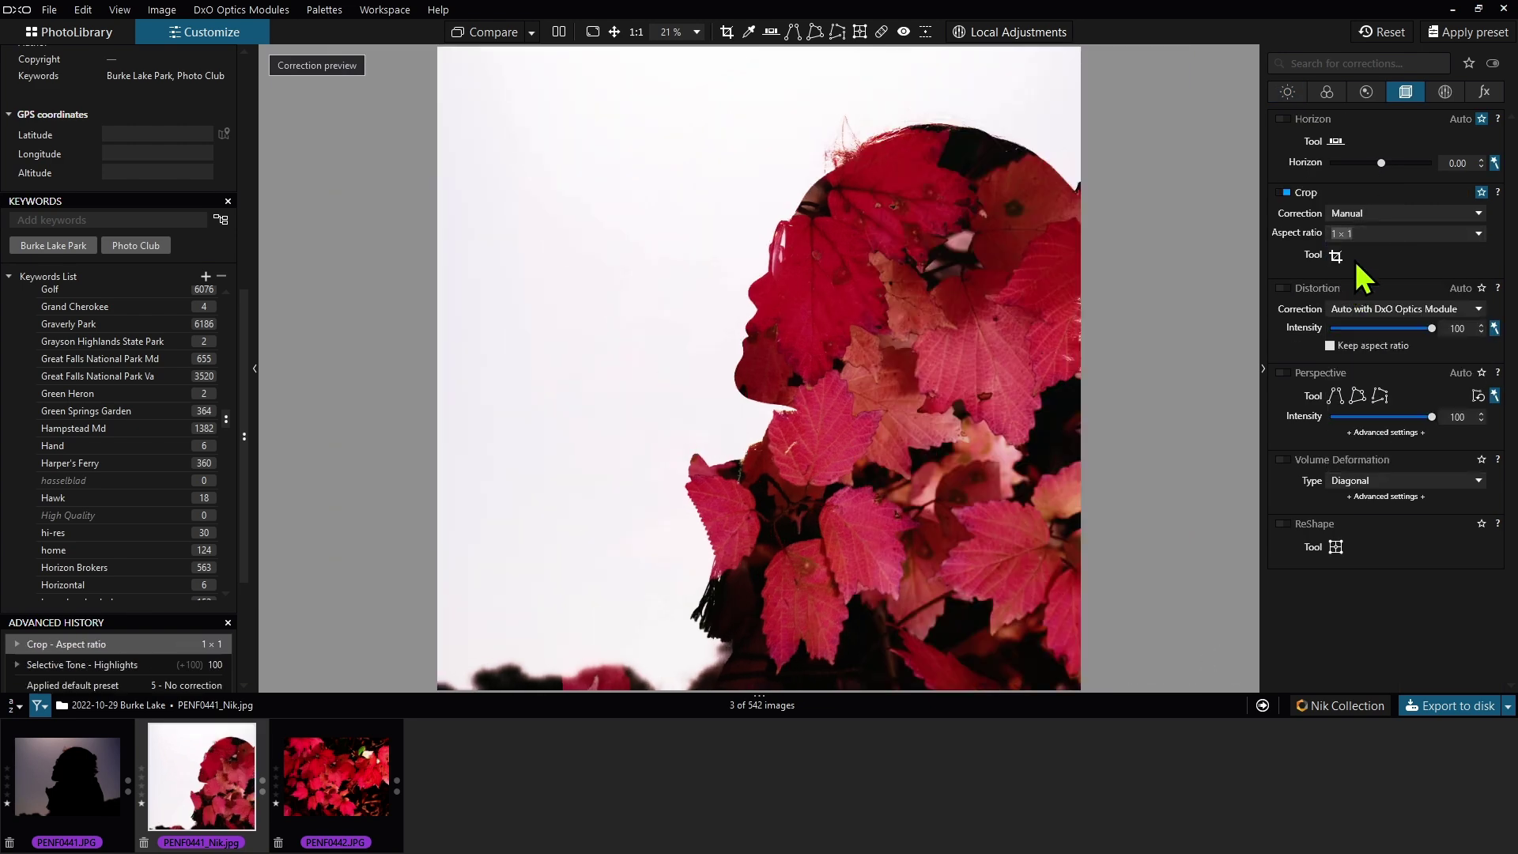
click(1335, 255)
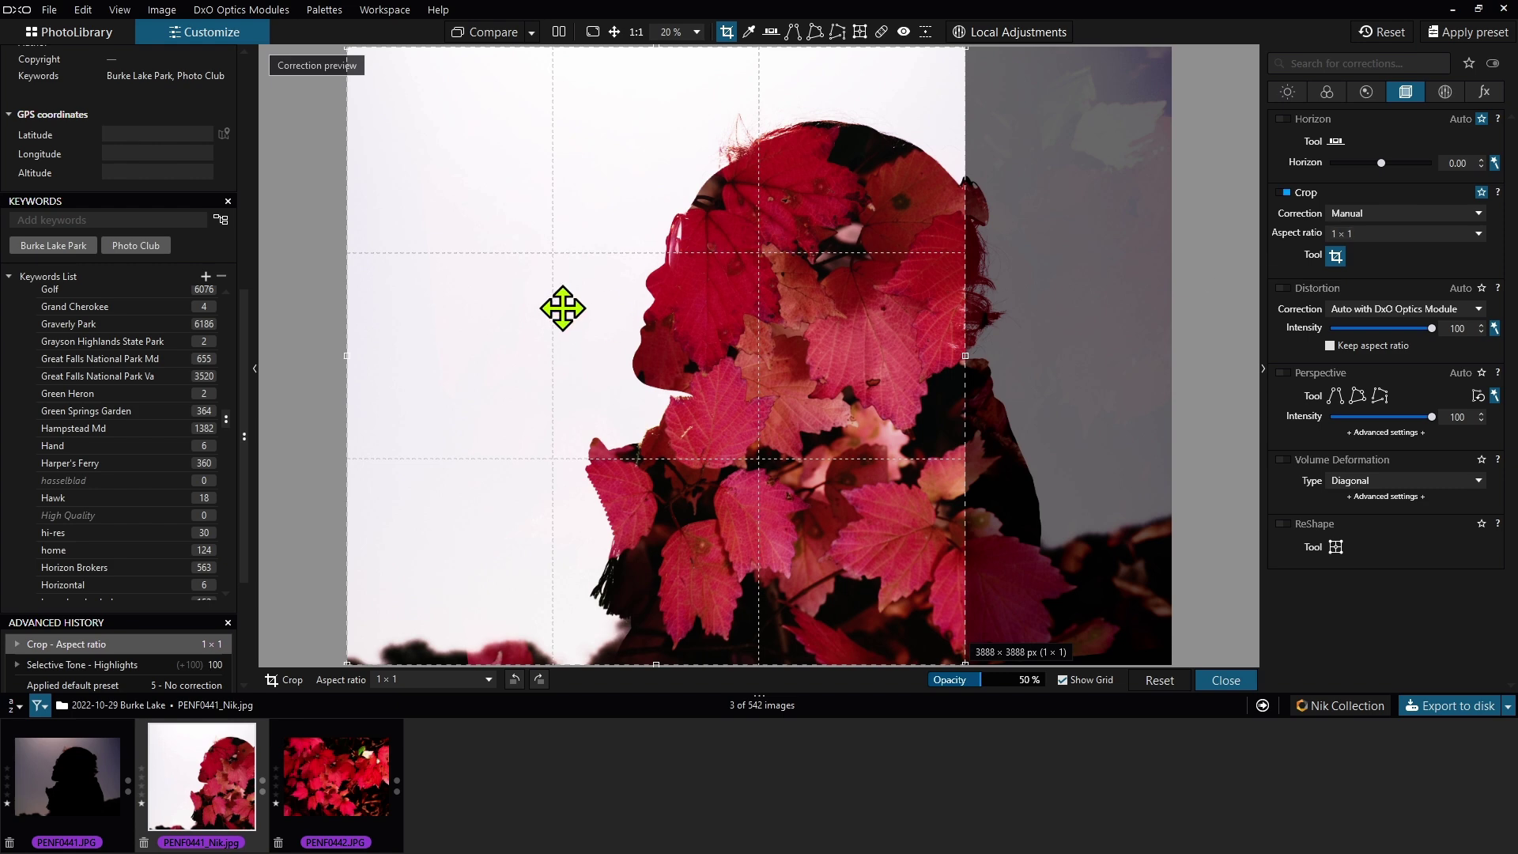
drag(561, 305, 677, 325)
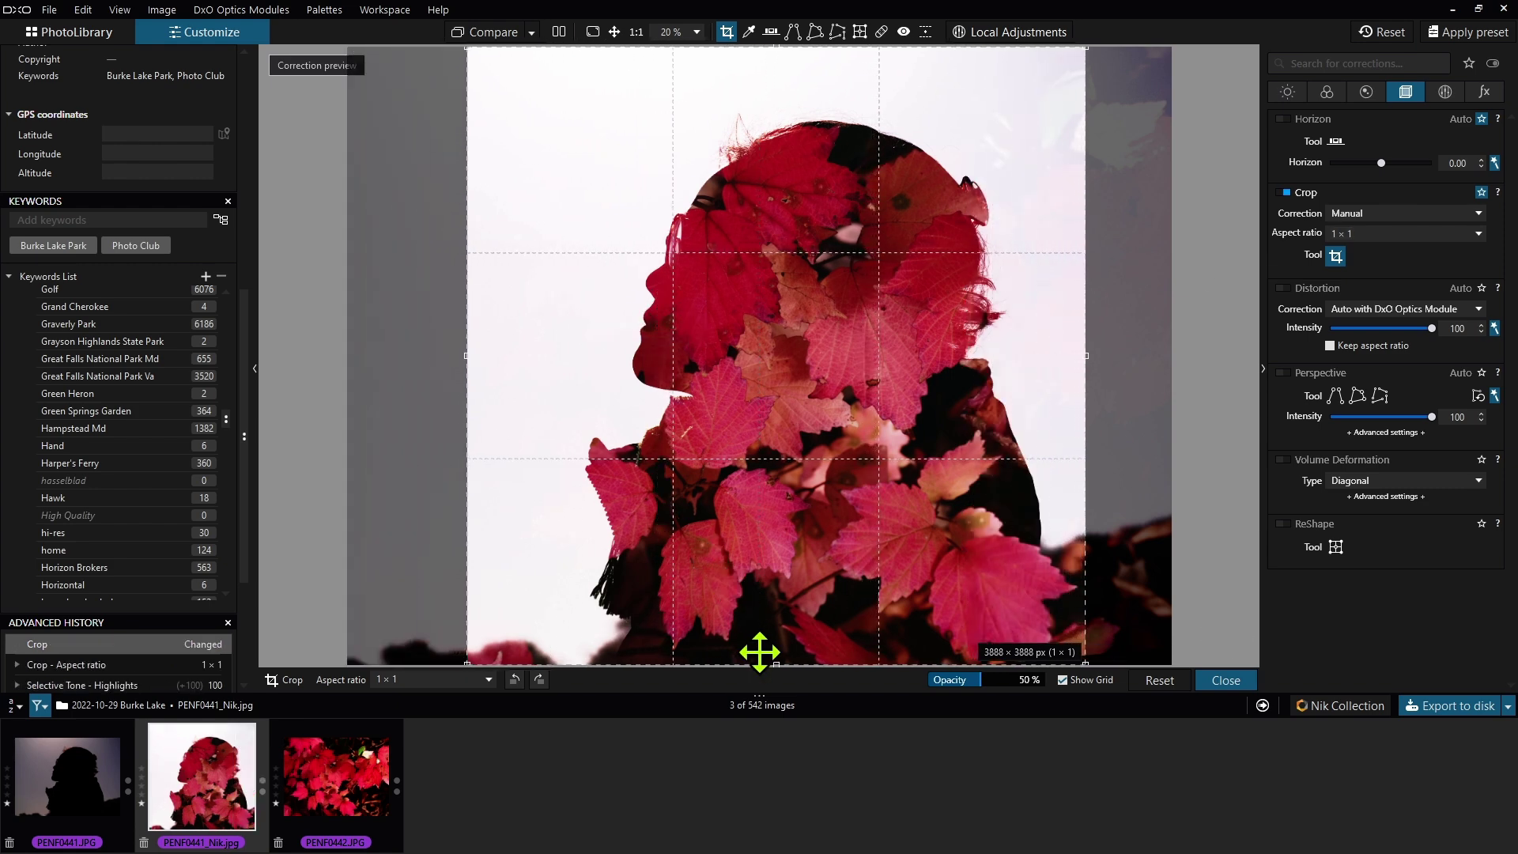
drag(772, 653, 800, 610)
drag(795, 389, 823, 397)
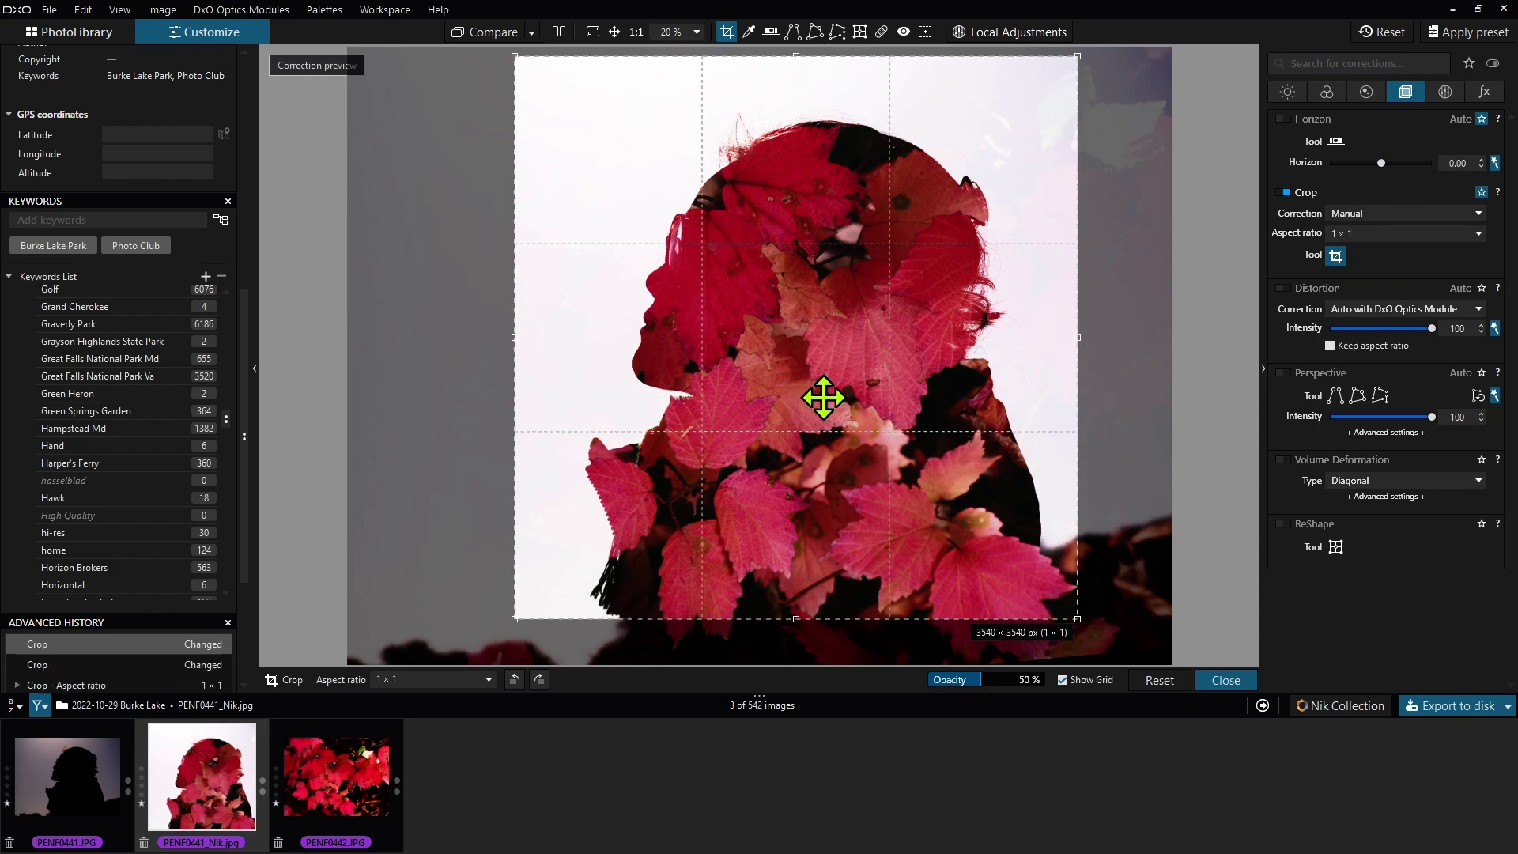
key(Return)
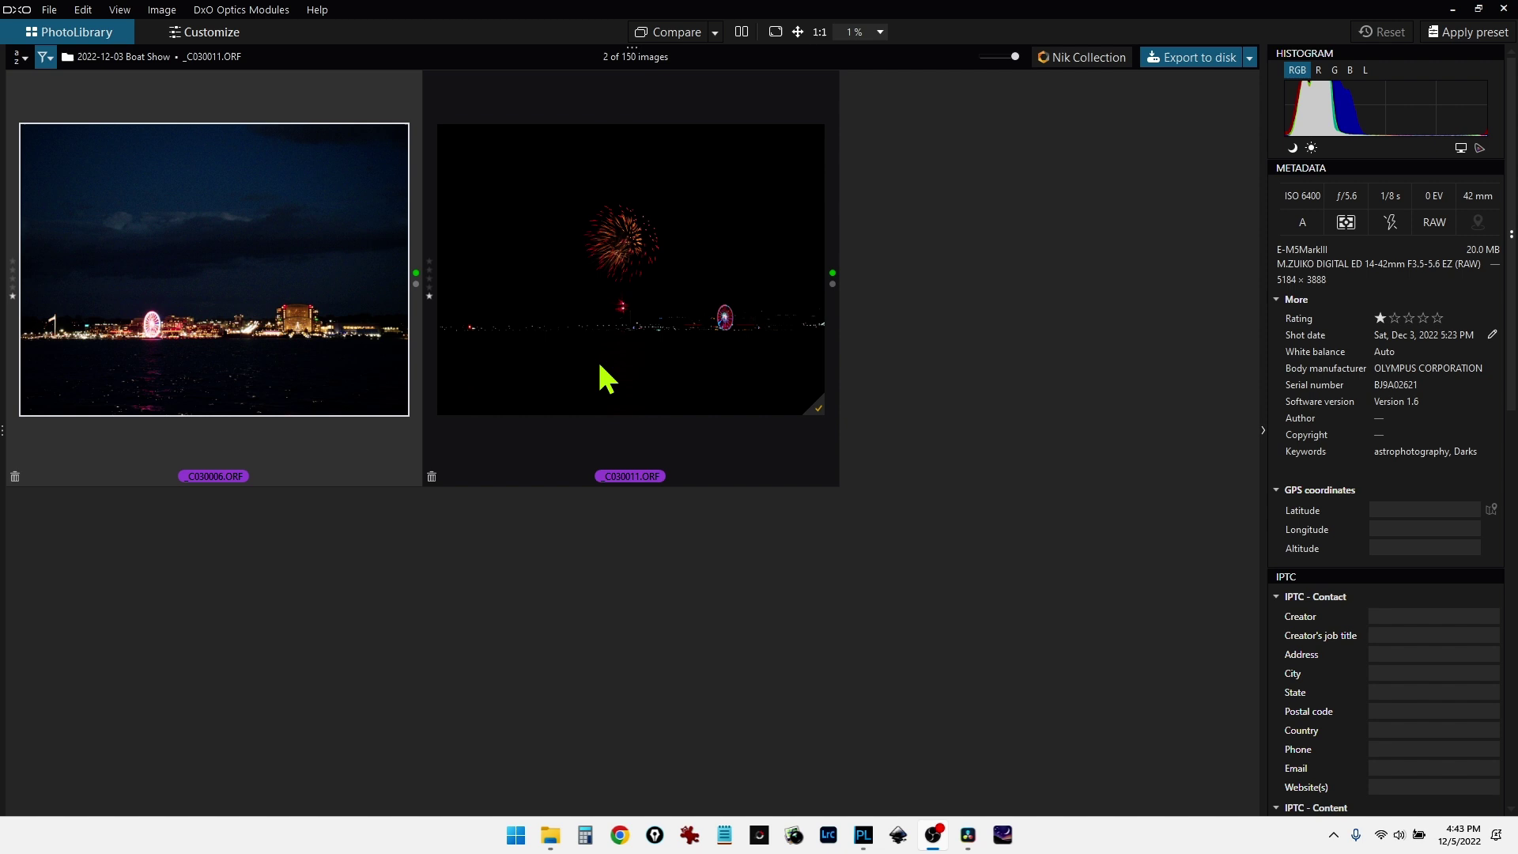
Select the Ferris wheel waterfront shot _C030006.ORF and open it in Customize
click(278, 320)
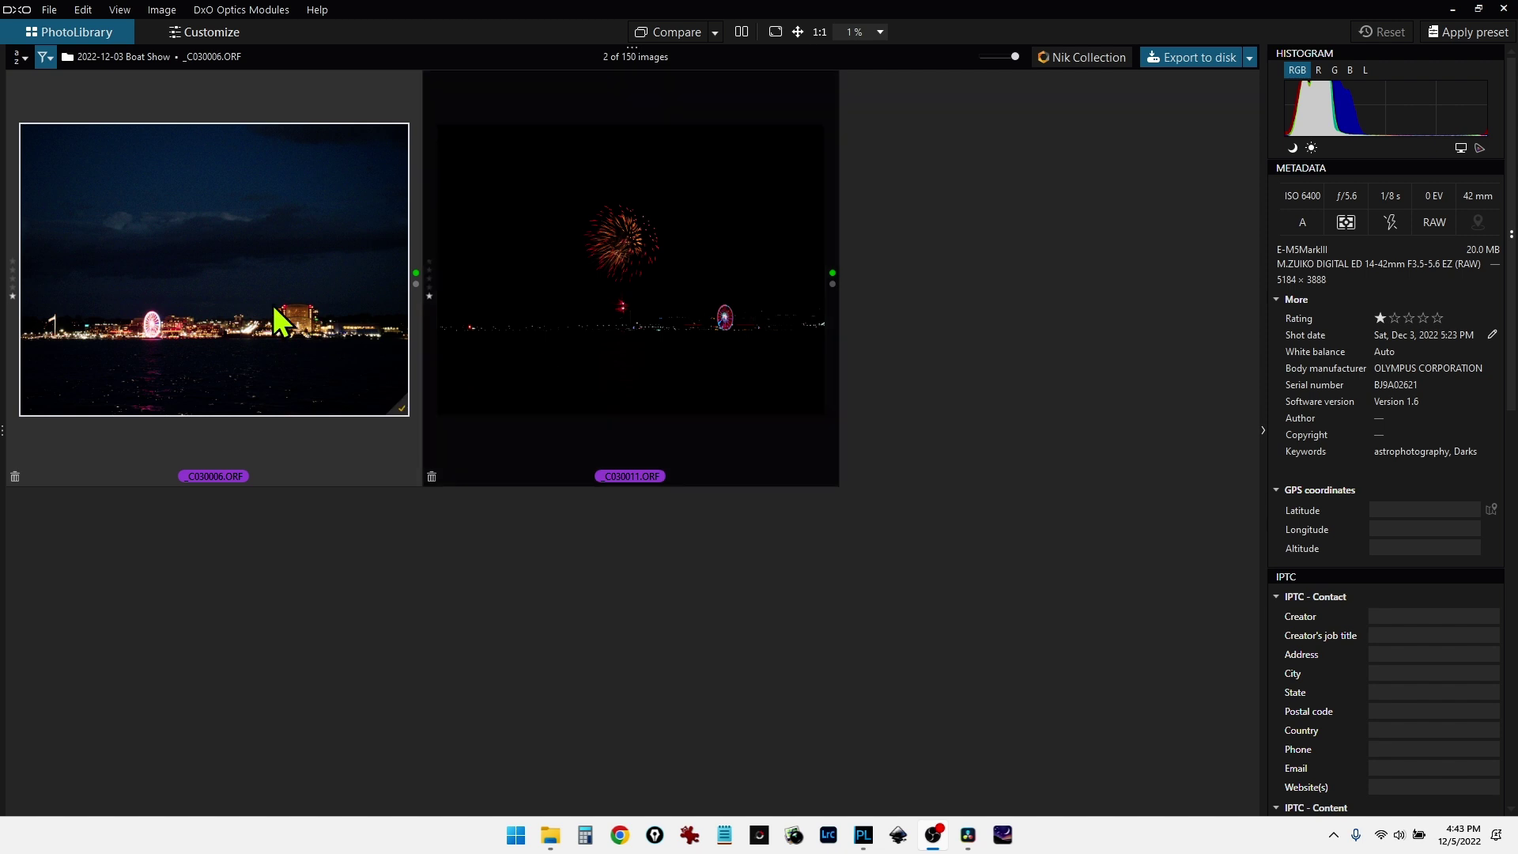
double_click(274, 307)
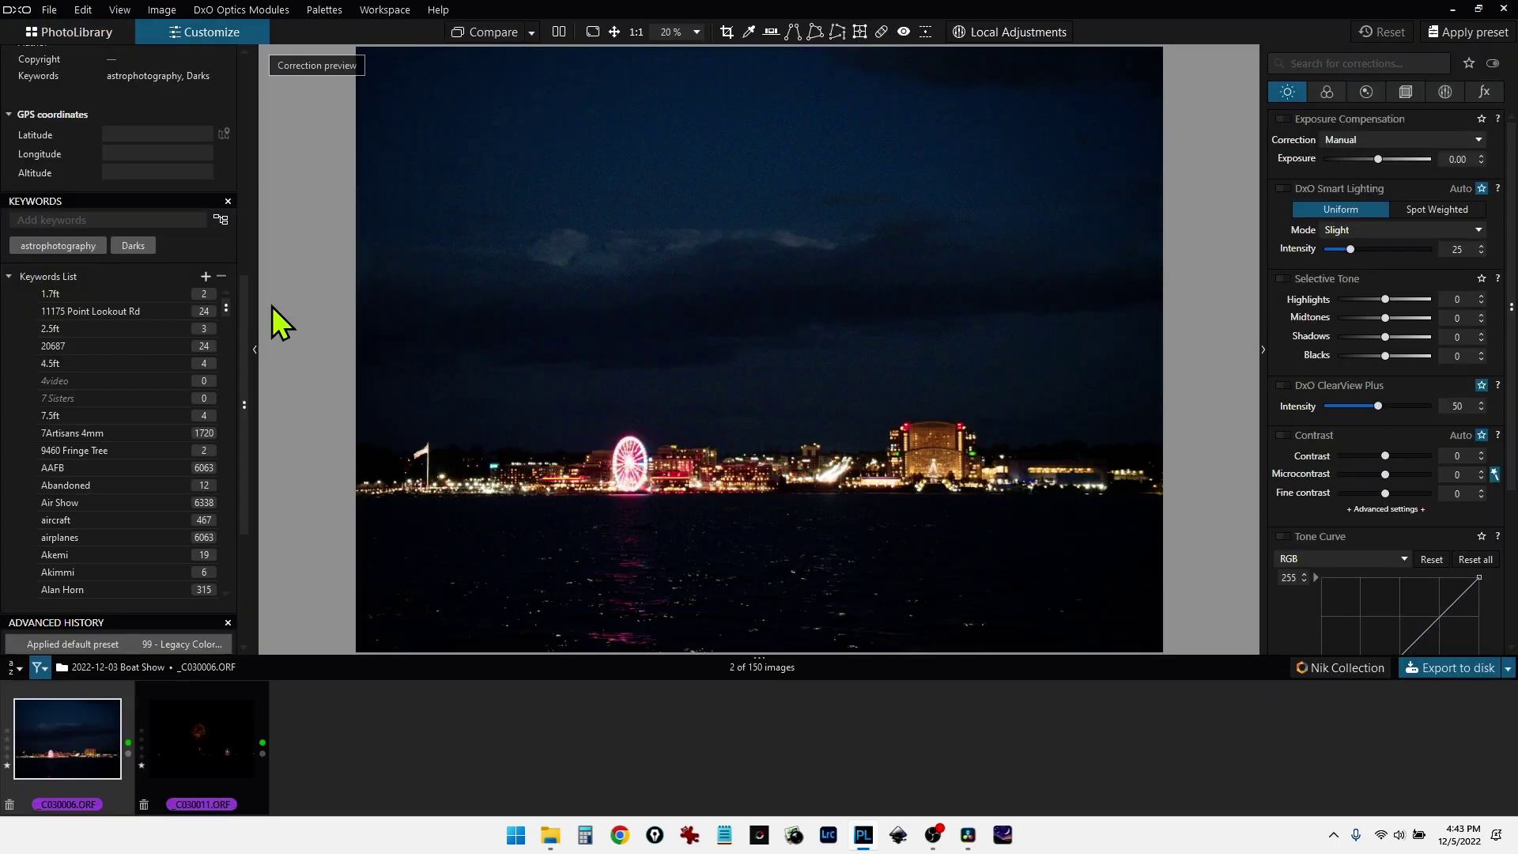
Apply DeepPRIME XD noise reduction and set DxO Smart Lighting to Strong
click(1366, 92)
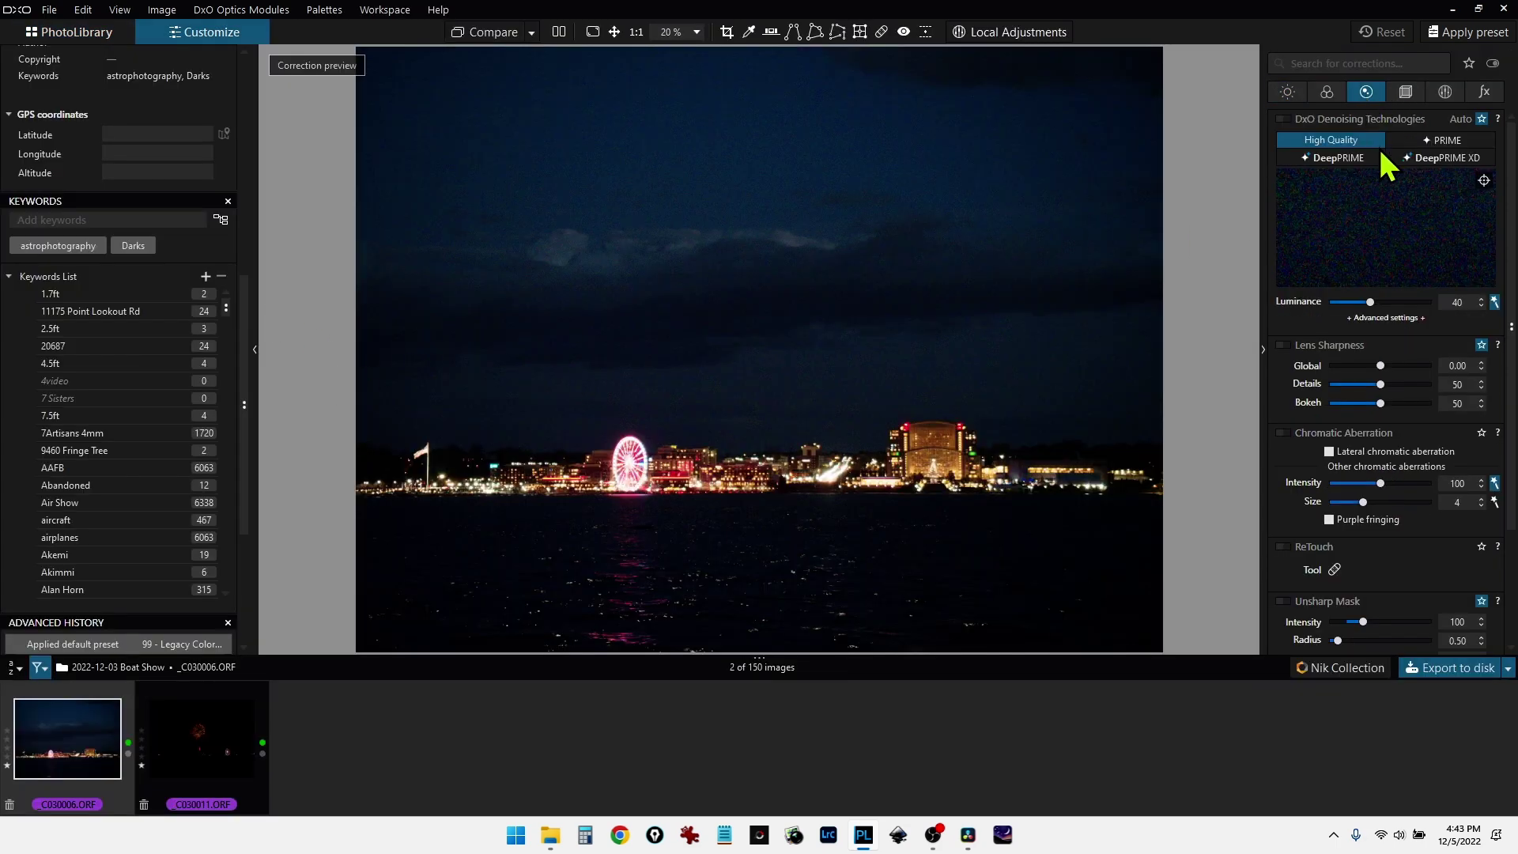
click(1426, 156)
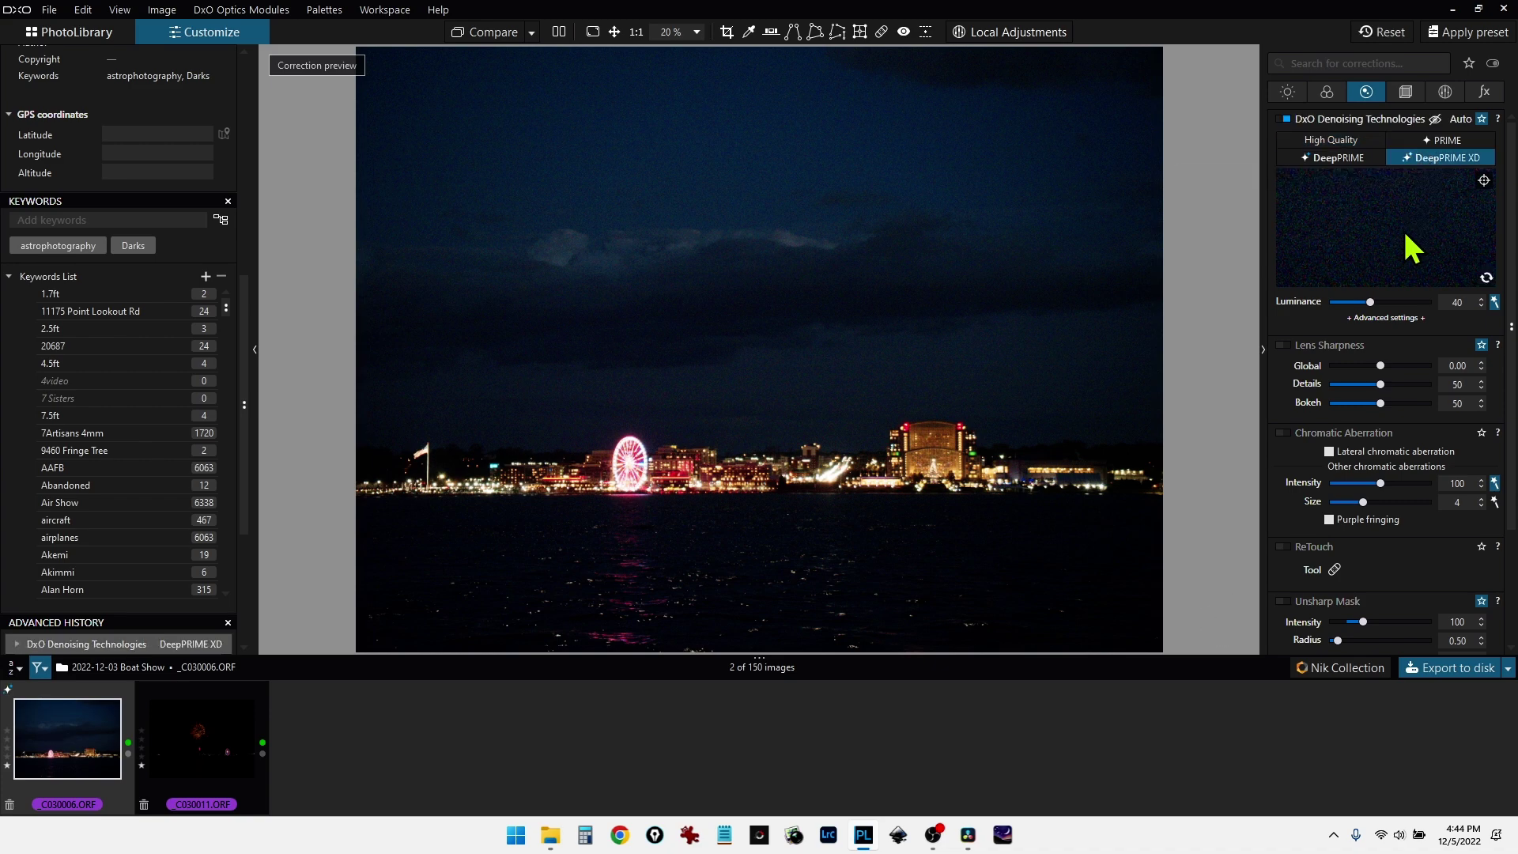
click(1291, 89)
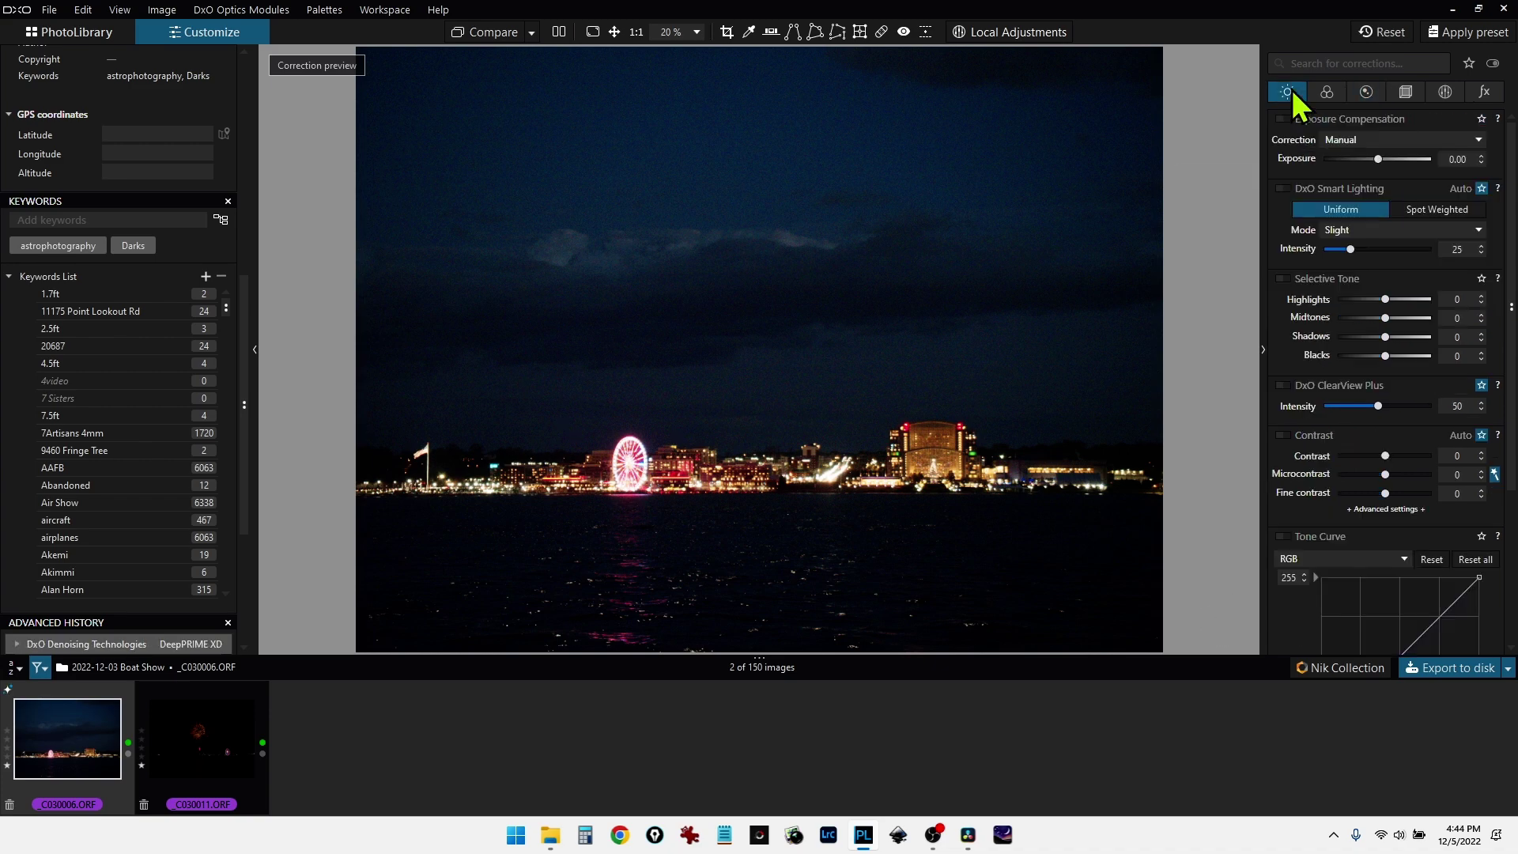
click(1367, 230)
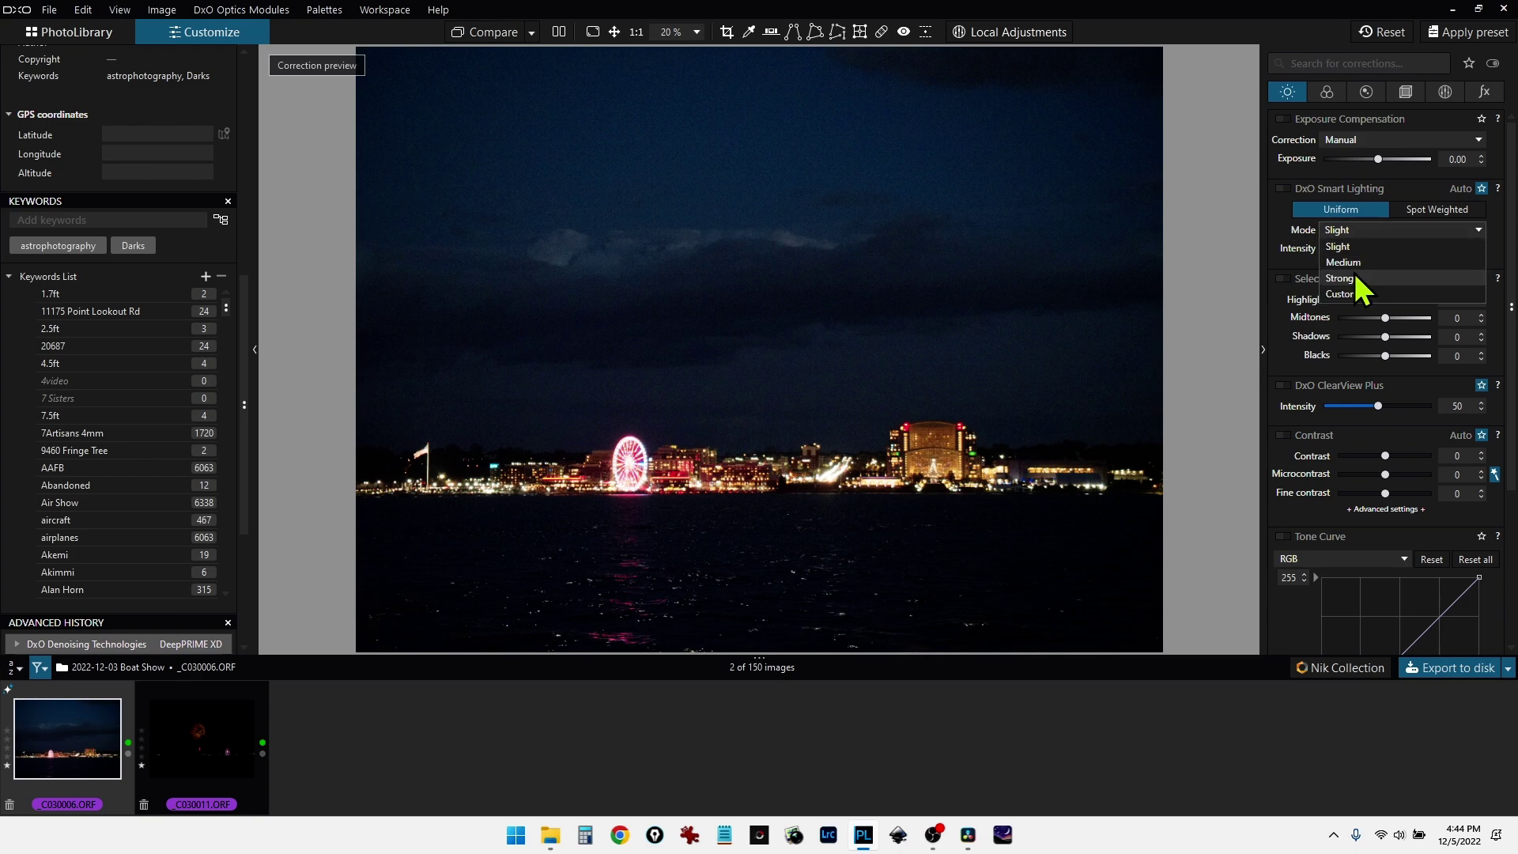
click(1355, 275)
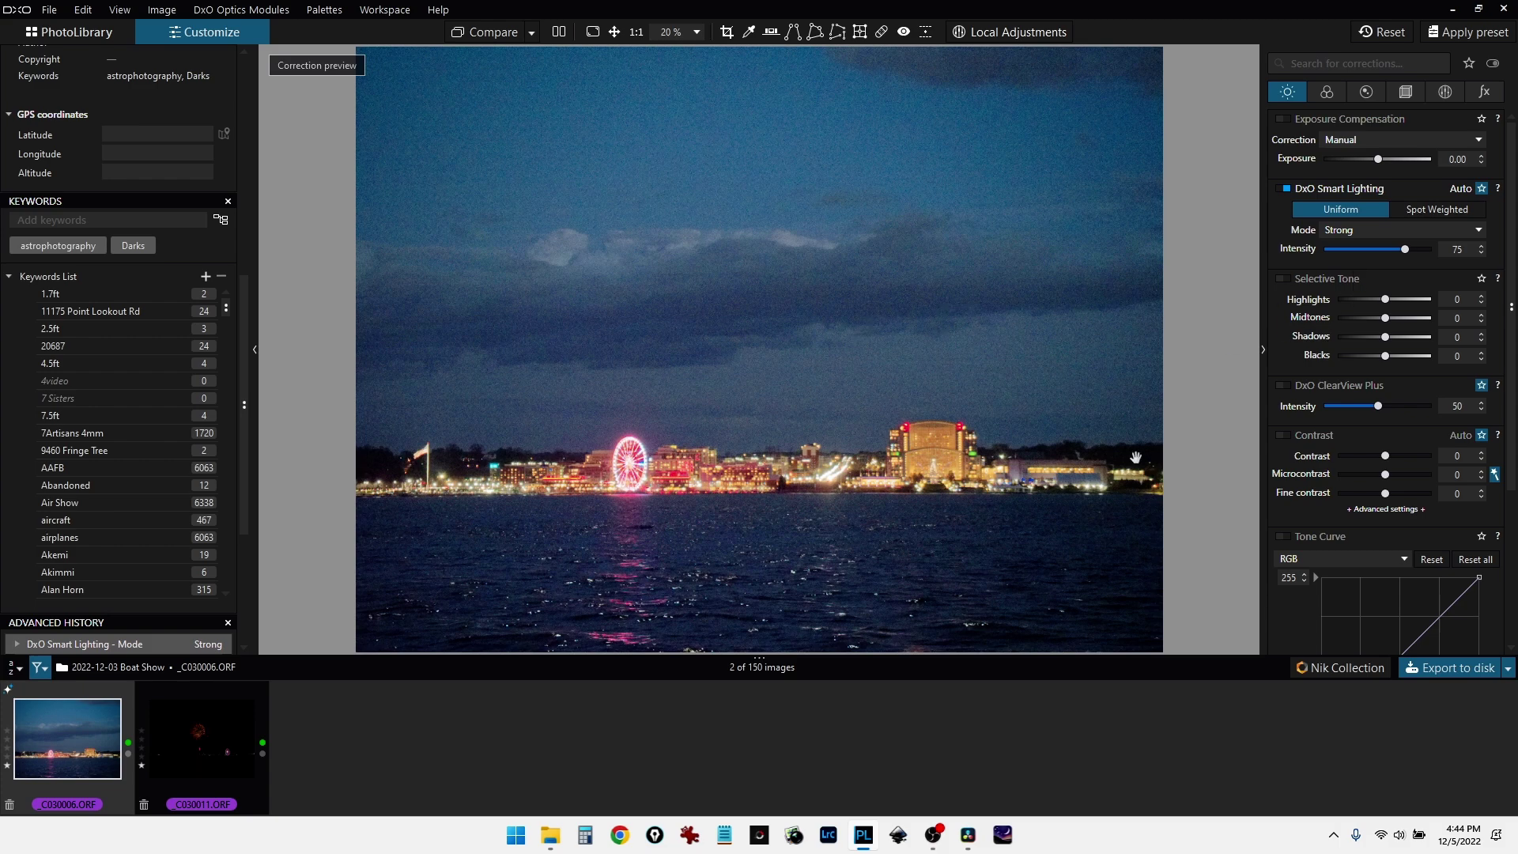
click(1308, 667)
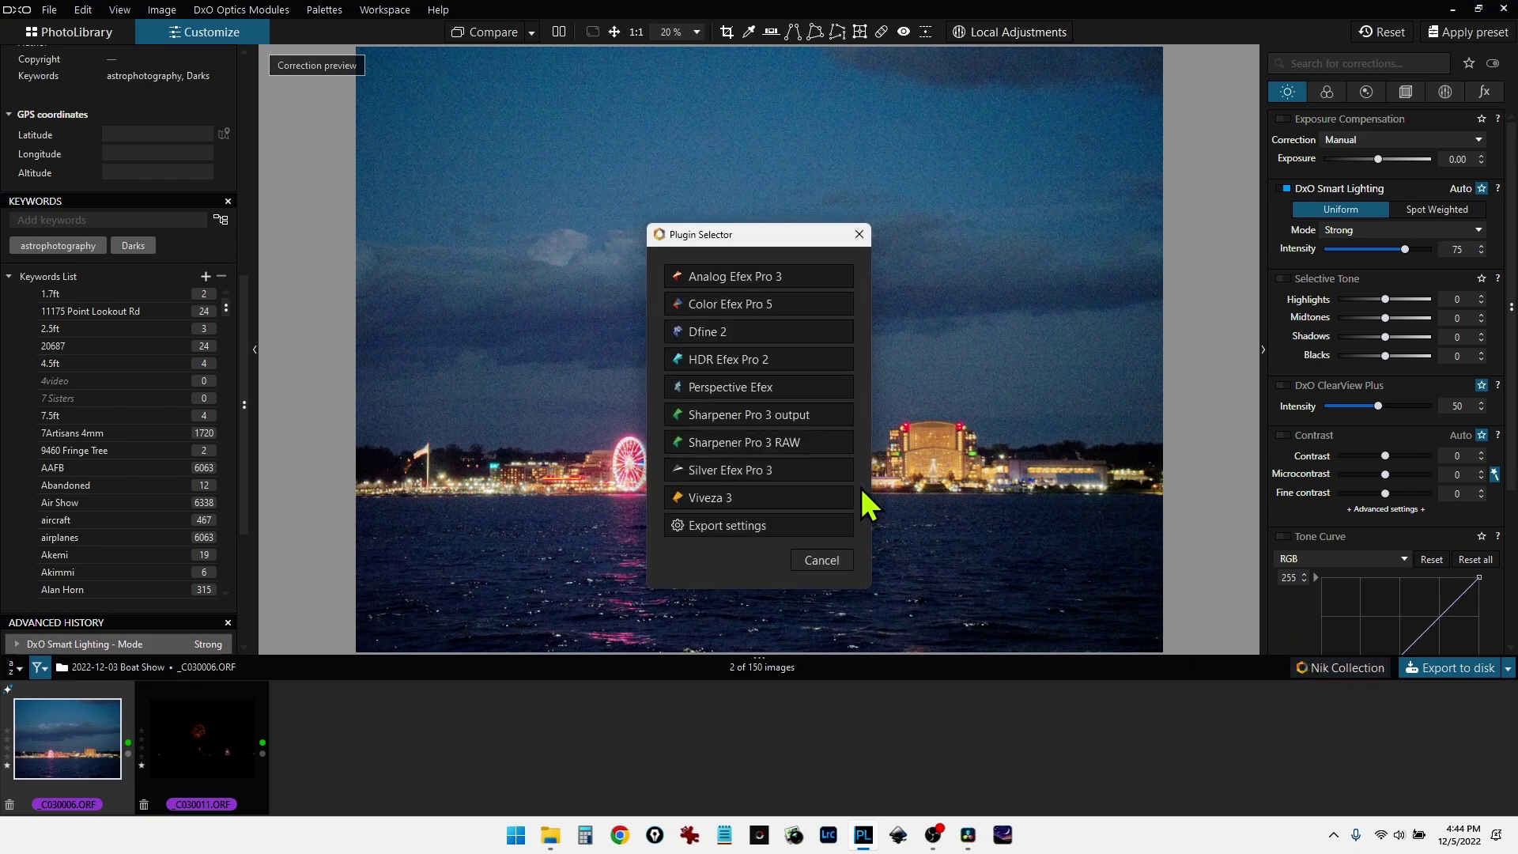
Set the Nik export format to TIFF and send the waterfront photo to Analog Efex Pro 3
click(793, 525)
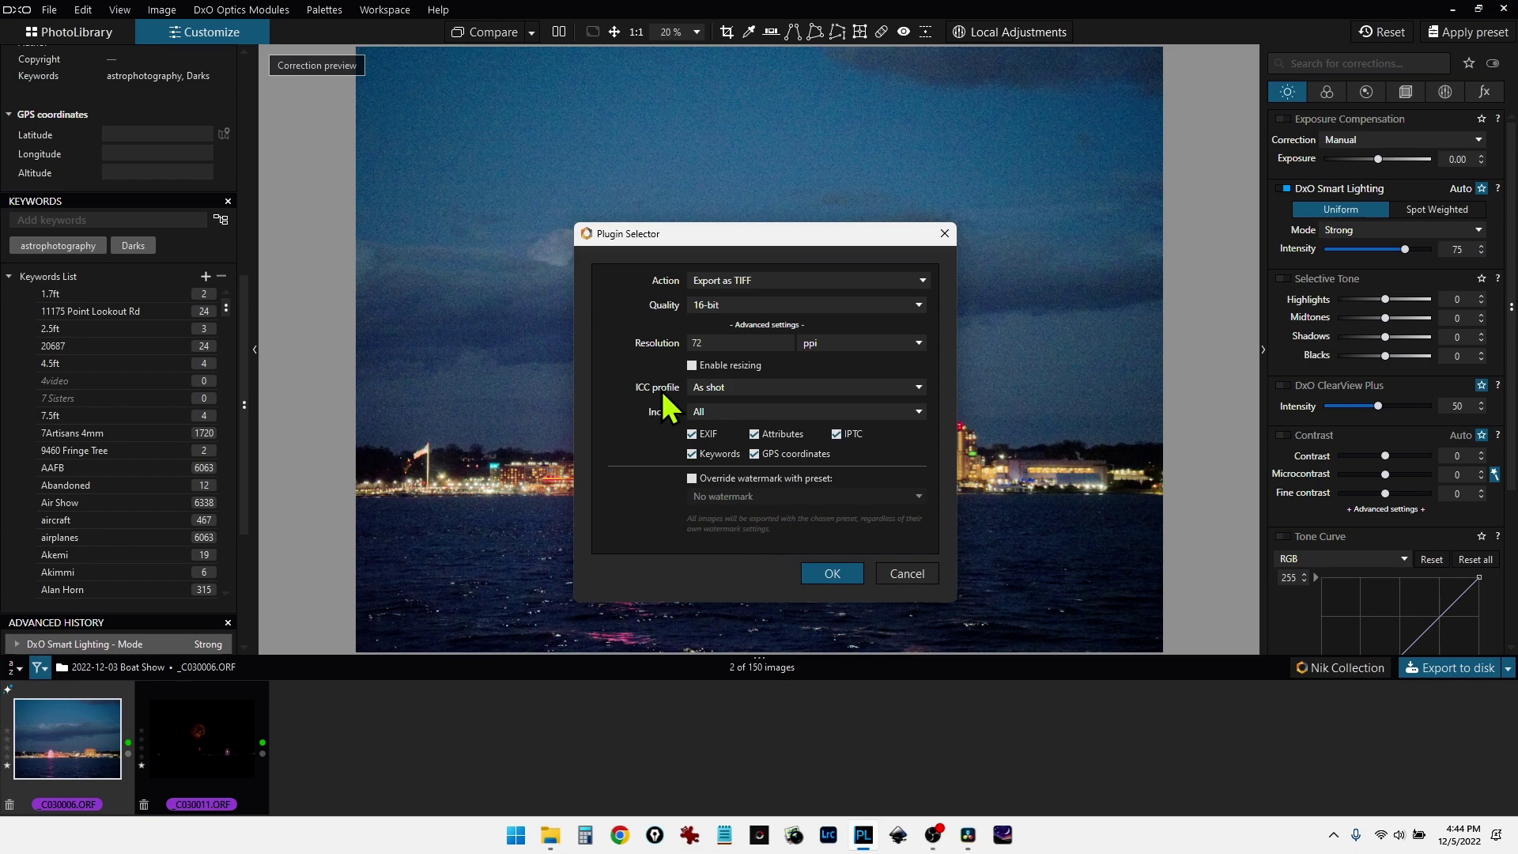
click(758, 283)
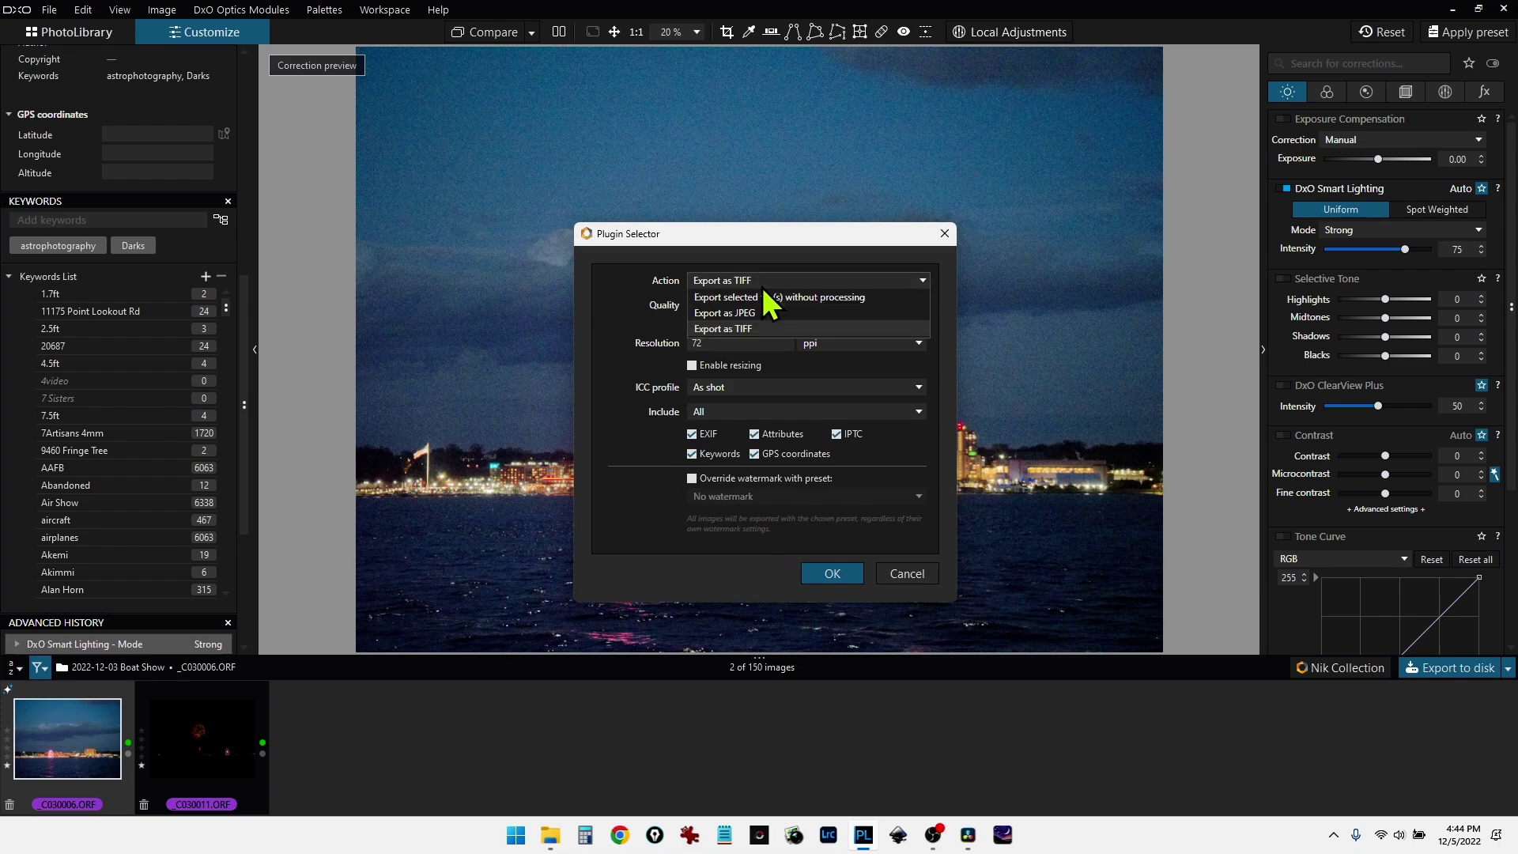
click(768, 331)
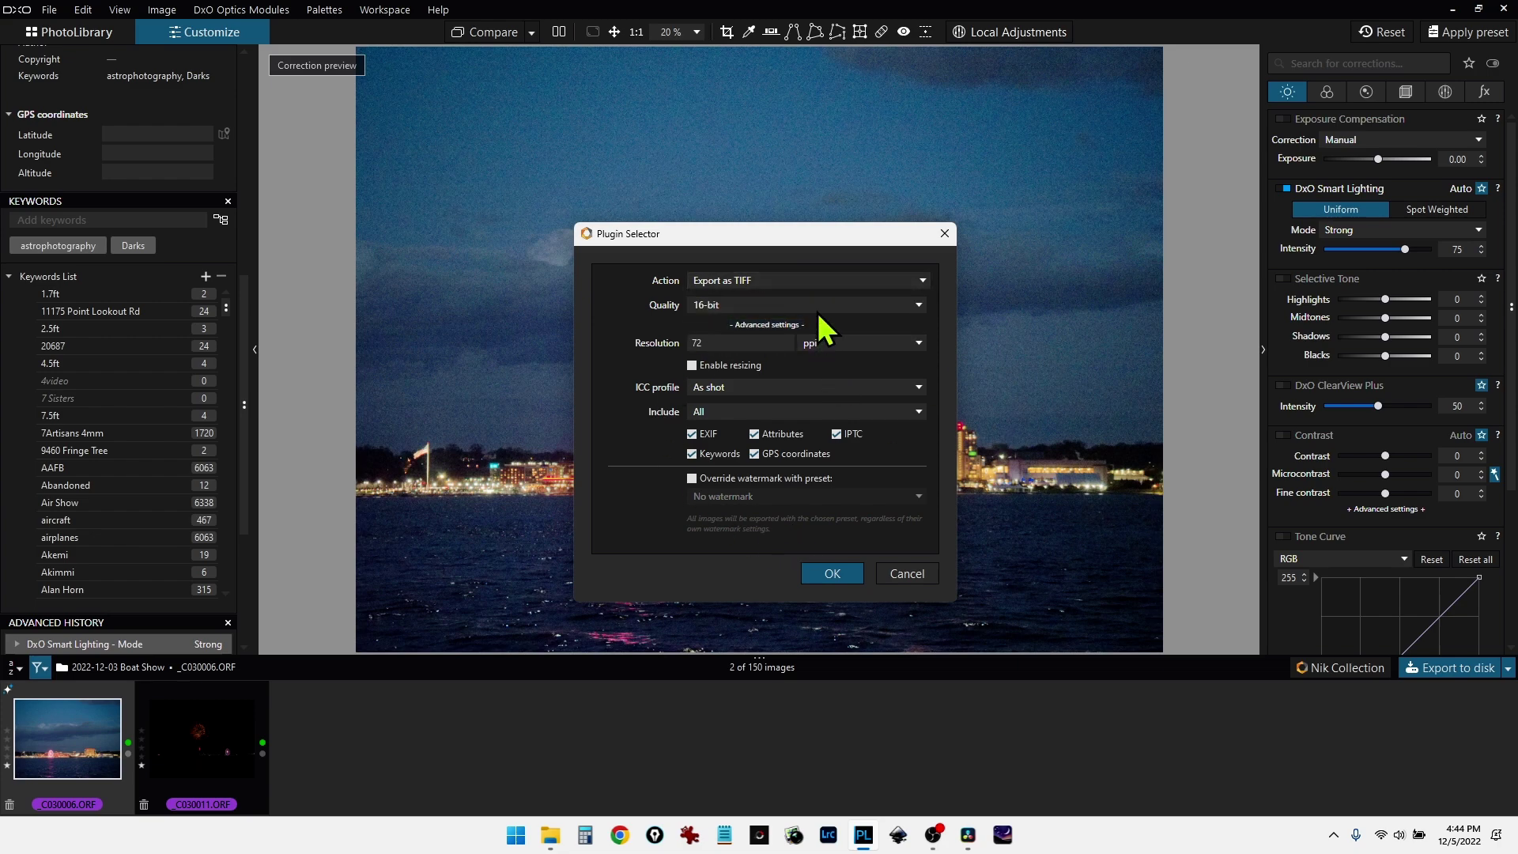
click(831, 573)
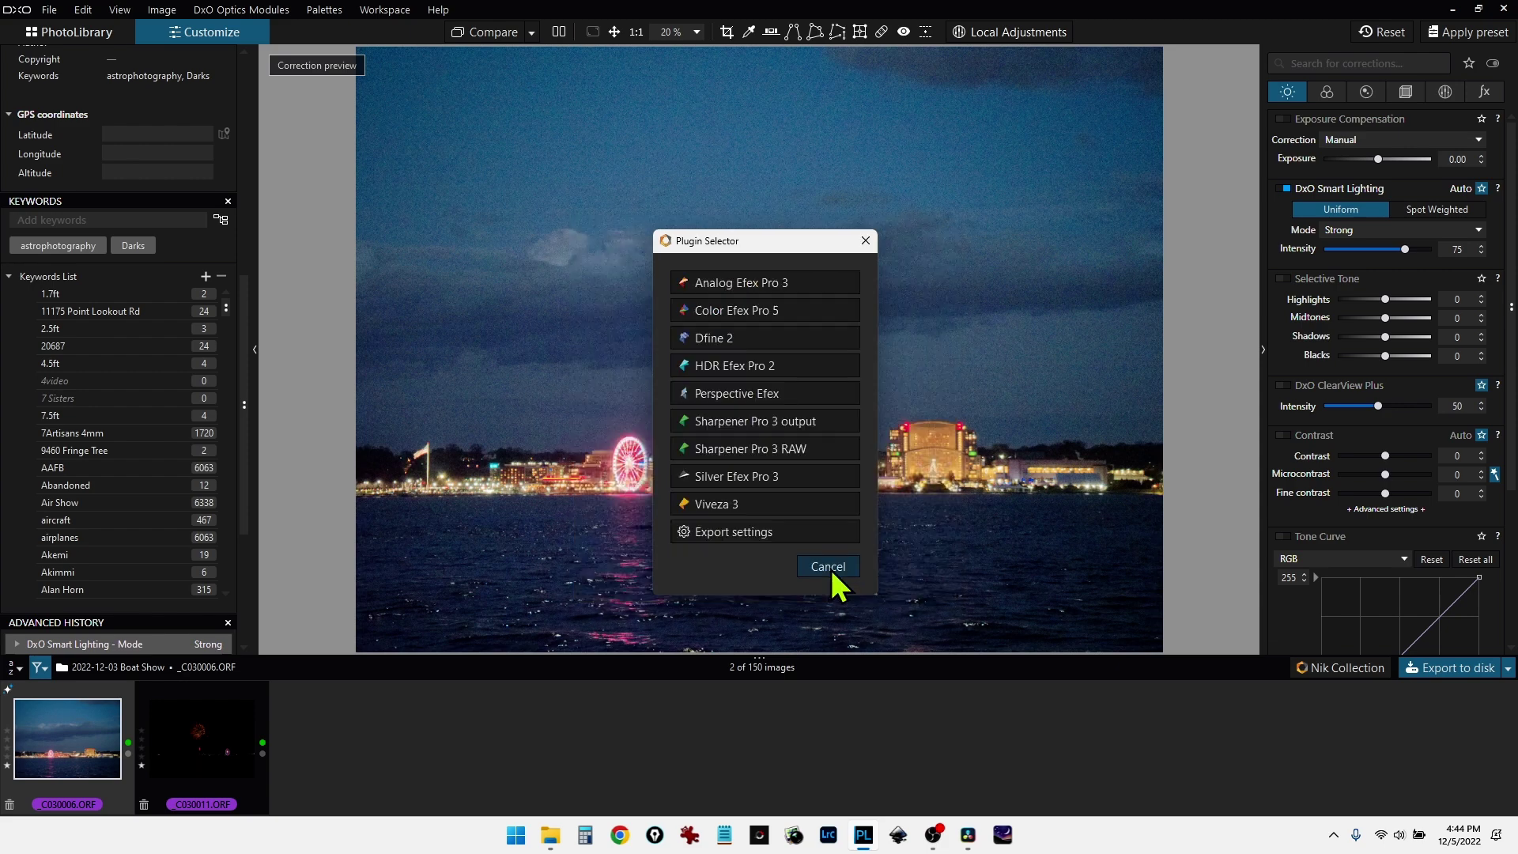
click(766, 285)
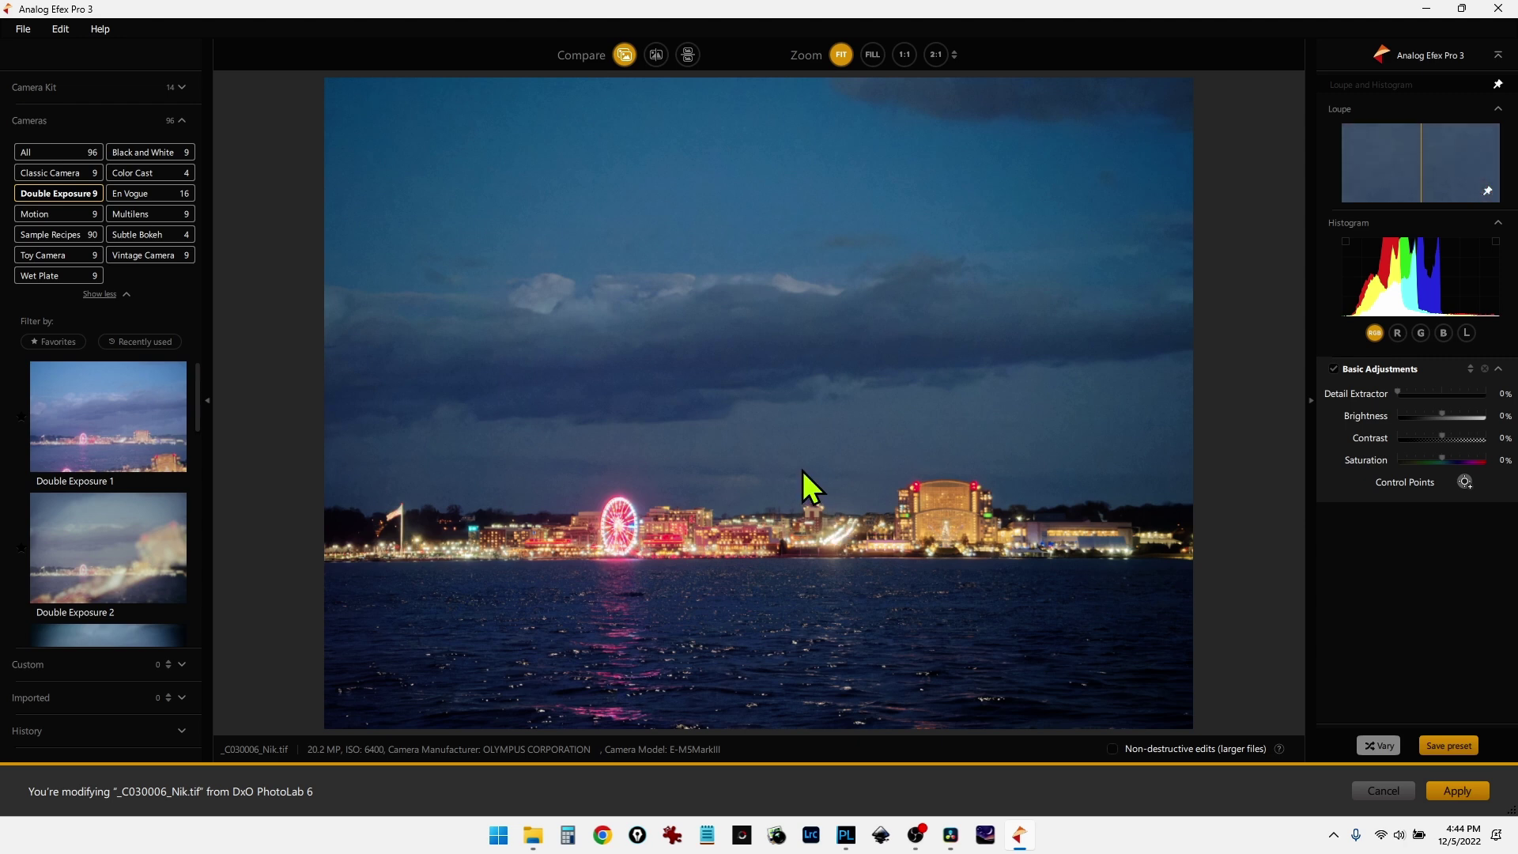
Apply the Double Exposure 1 preset to the waterfront photo, then switch back to PhotoLab
click(68, 193)
click(123, 400)
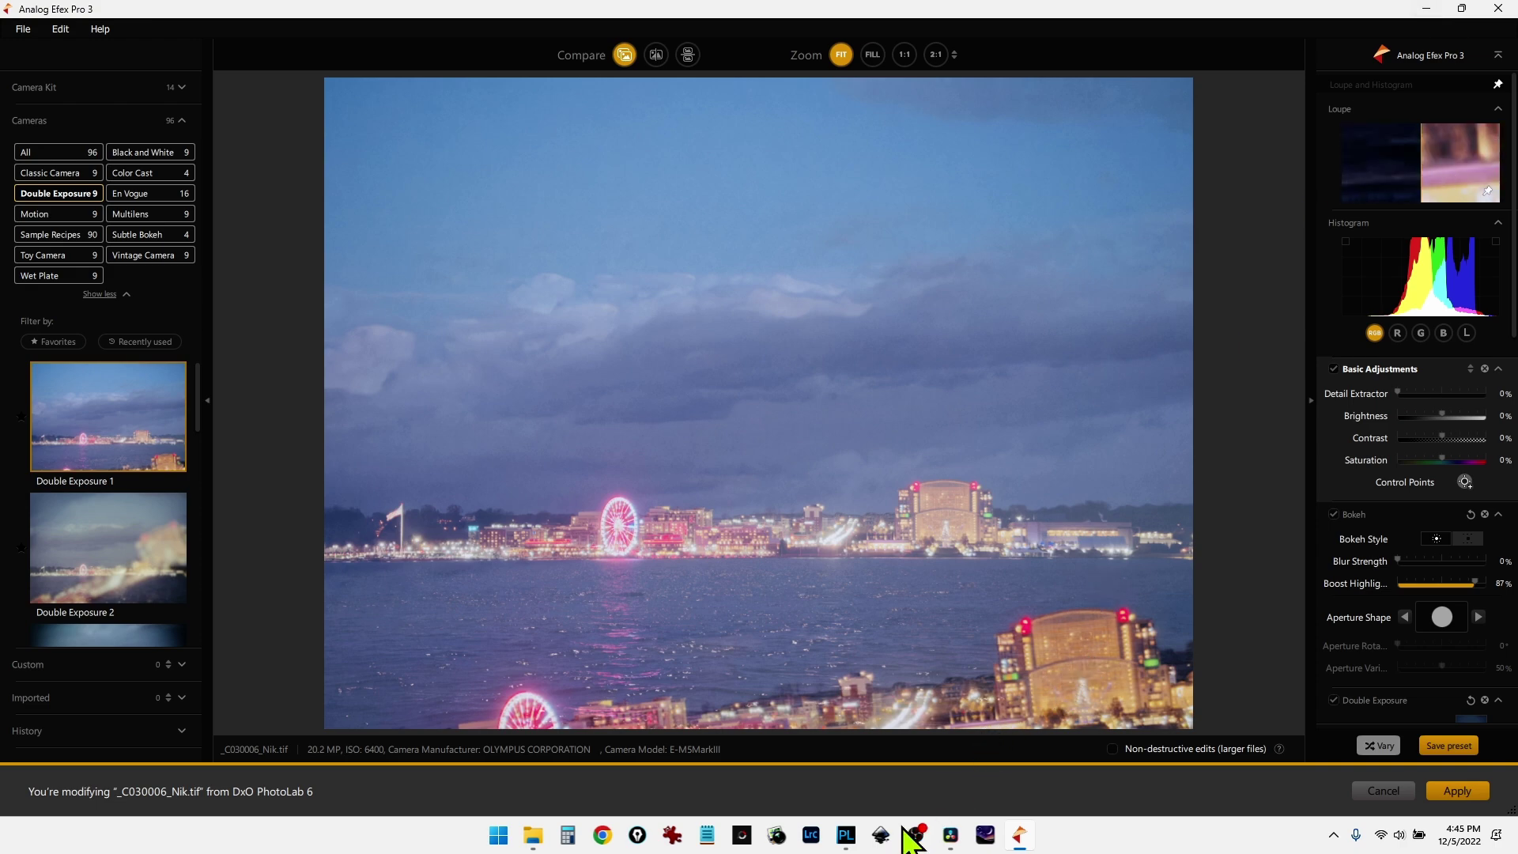
click(846, 838)
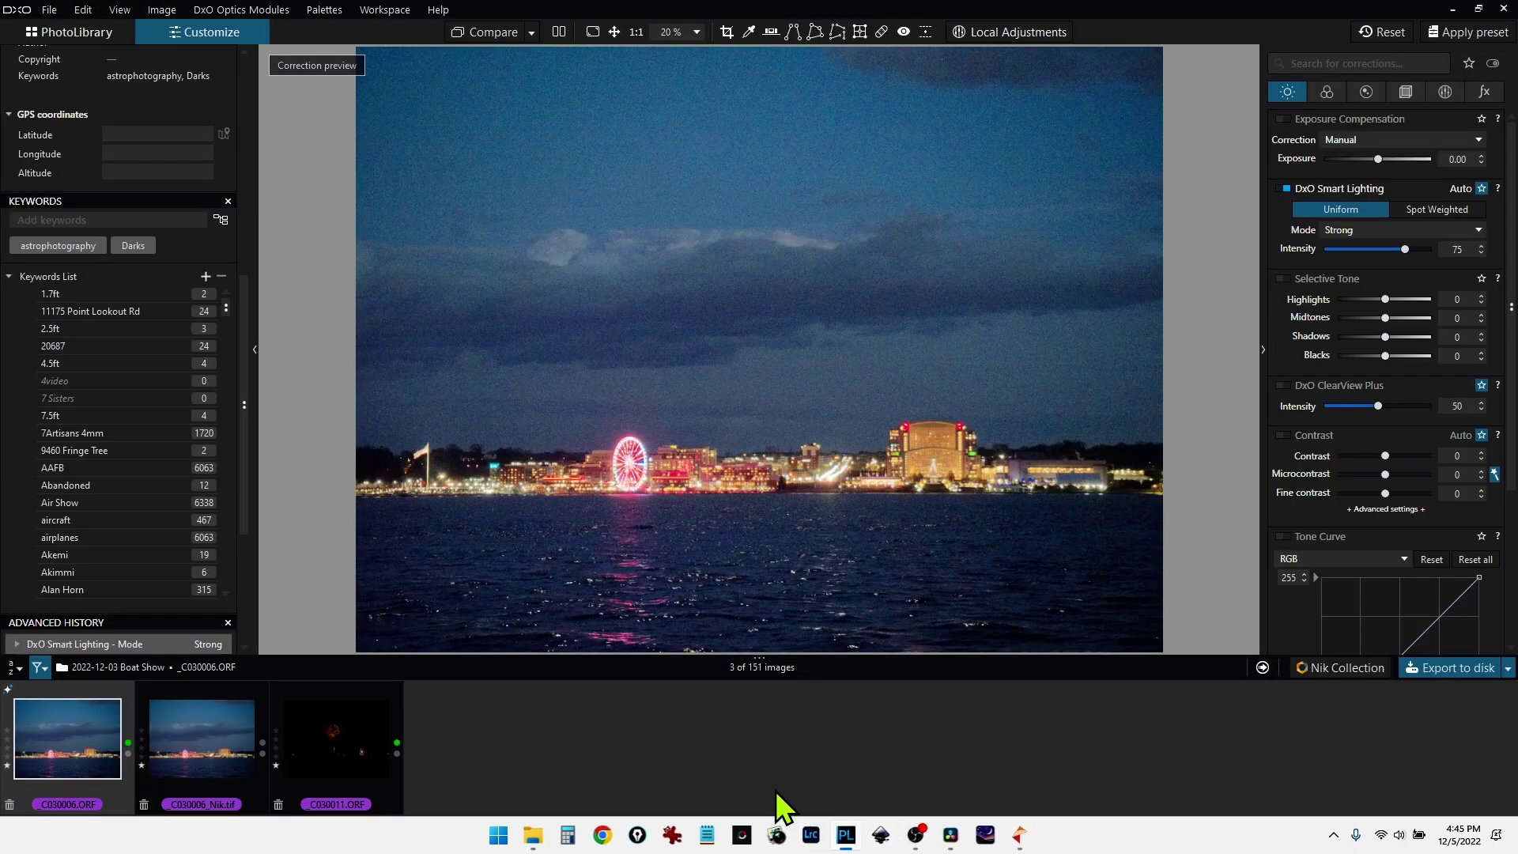
Bring up the fireworks shot _C030011.ORF and denoise it with DeepPRIME XD
key(Right)
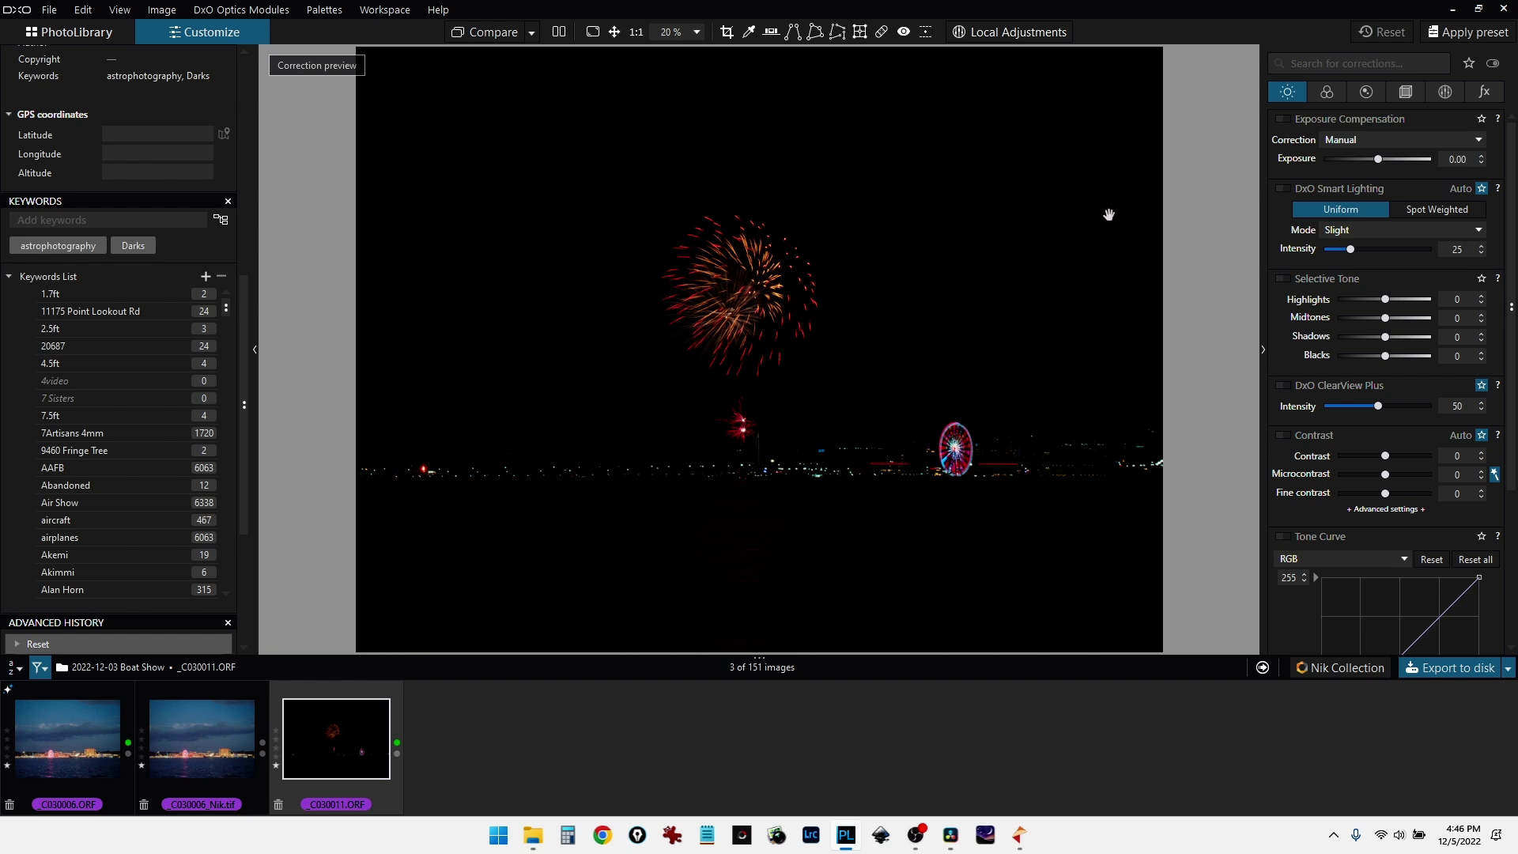
click(1373, 90)
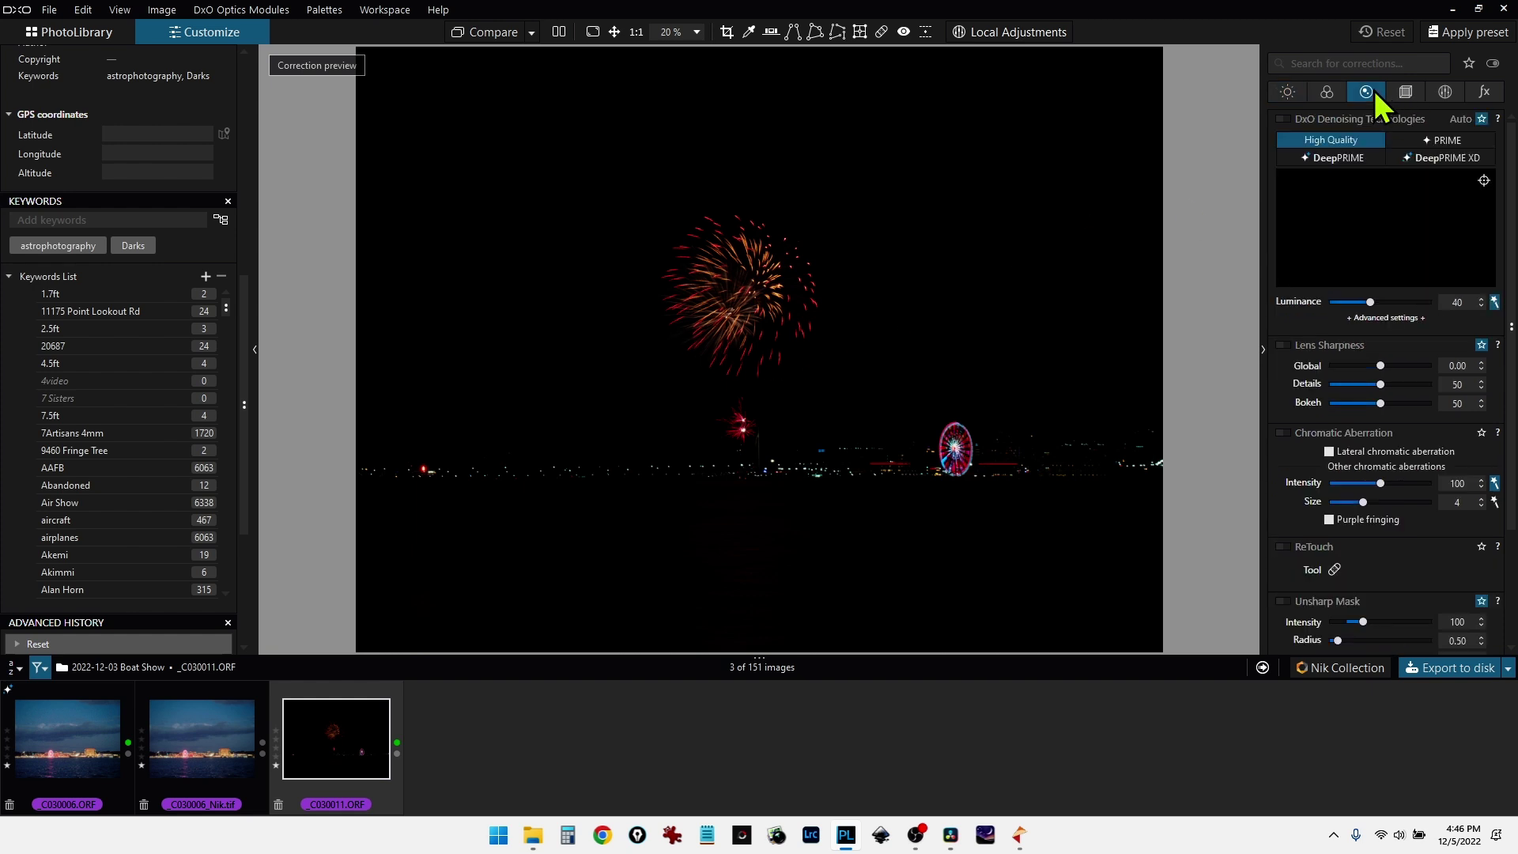
click(1408, 157)
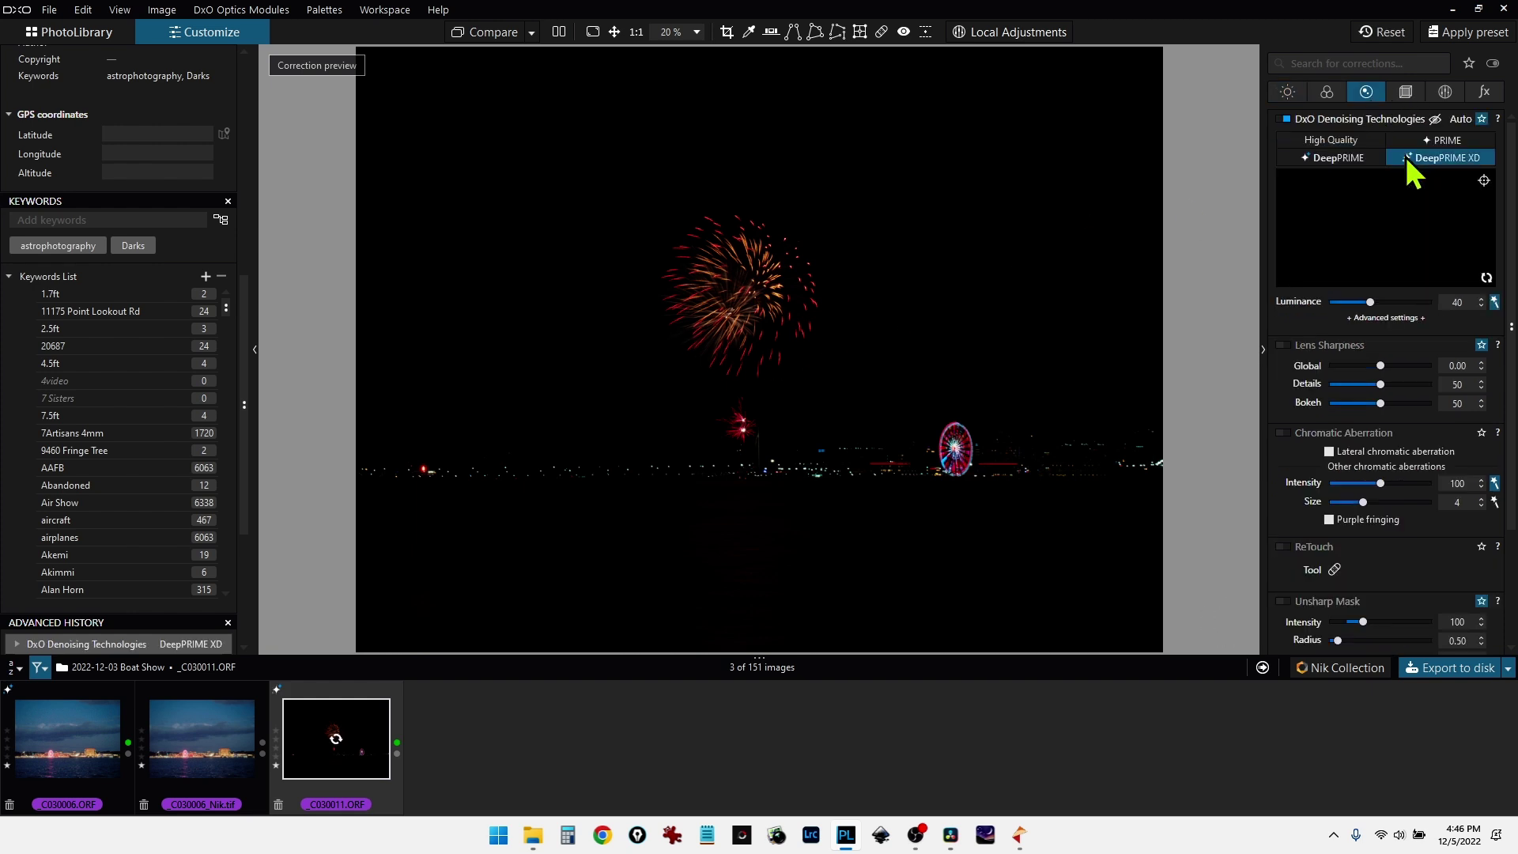
Set Smart Lighting to Strong and raise exposure to +0.91
click(1288, 93)
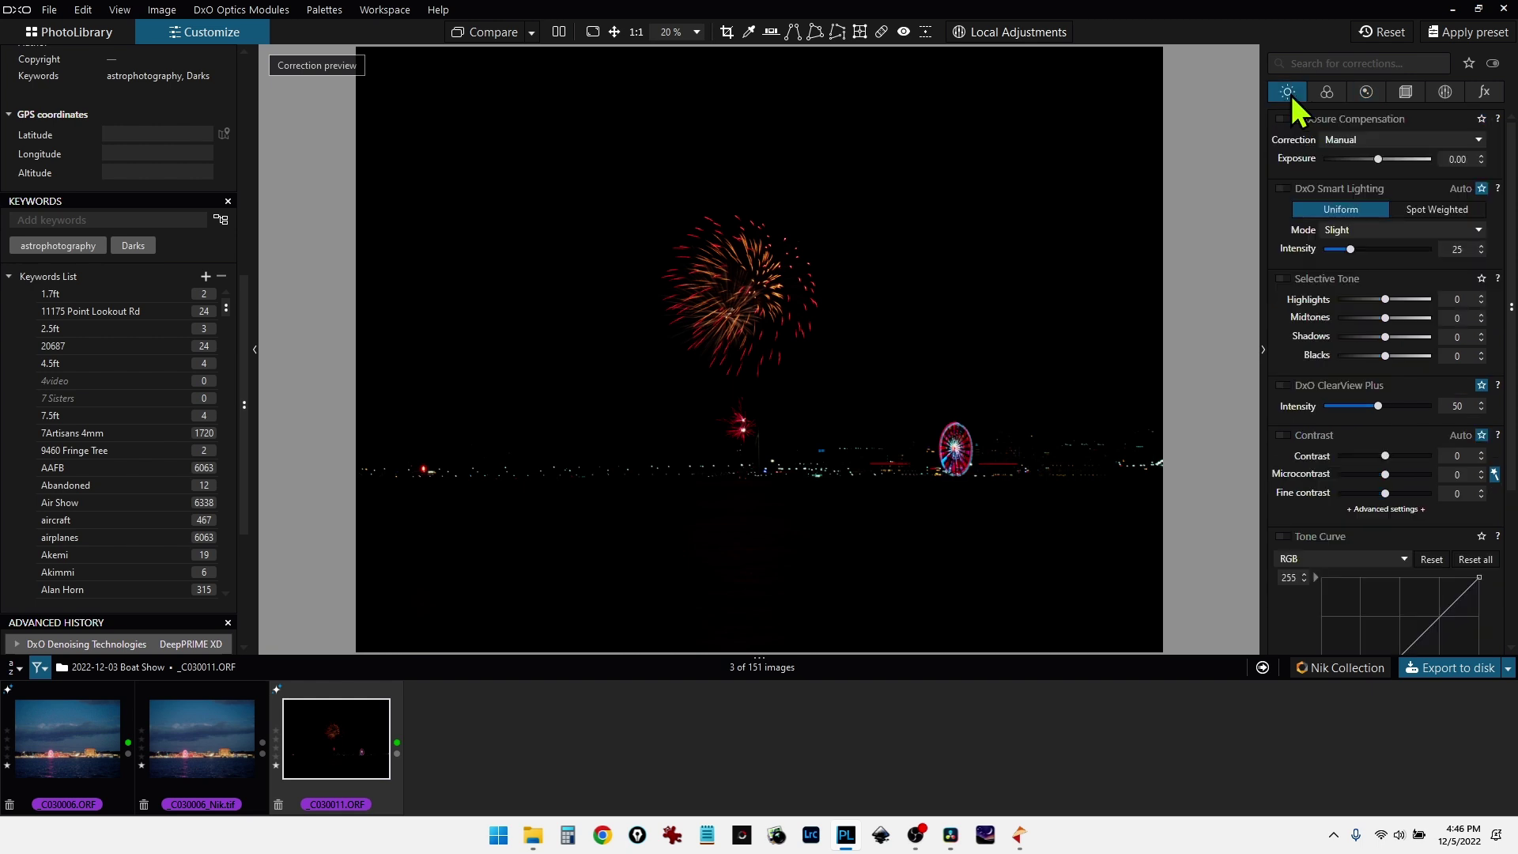
click(1391, 229)
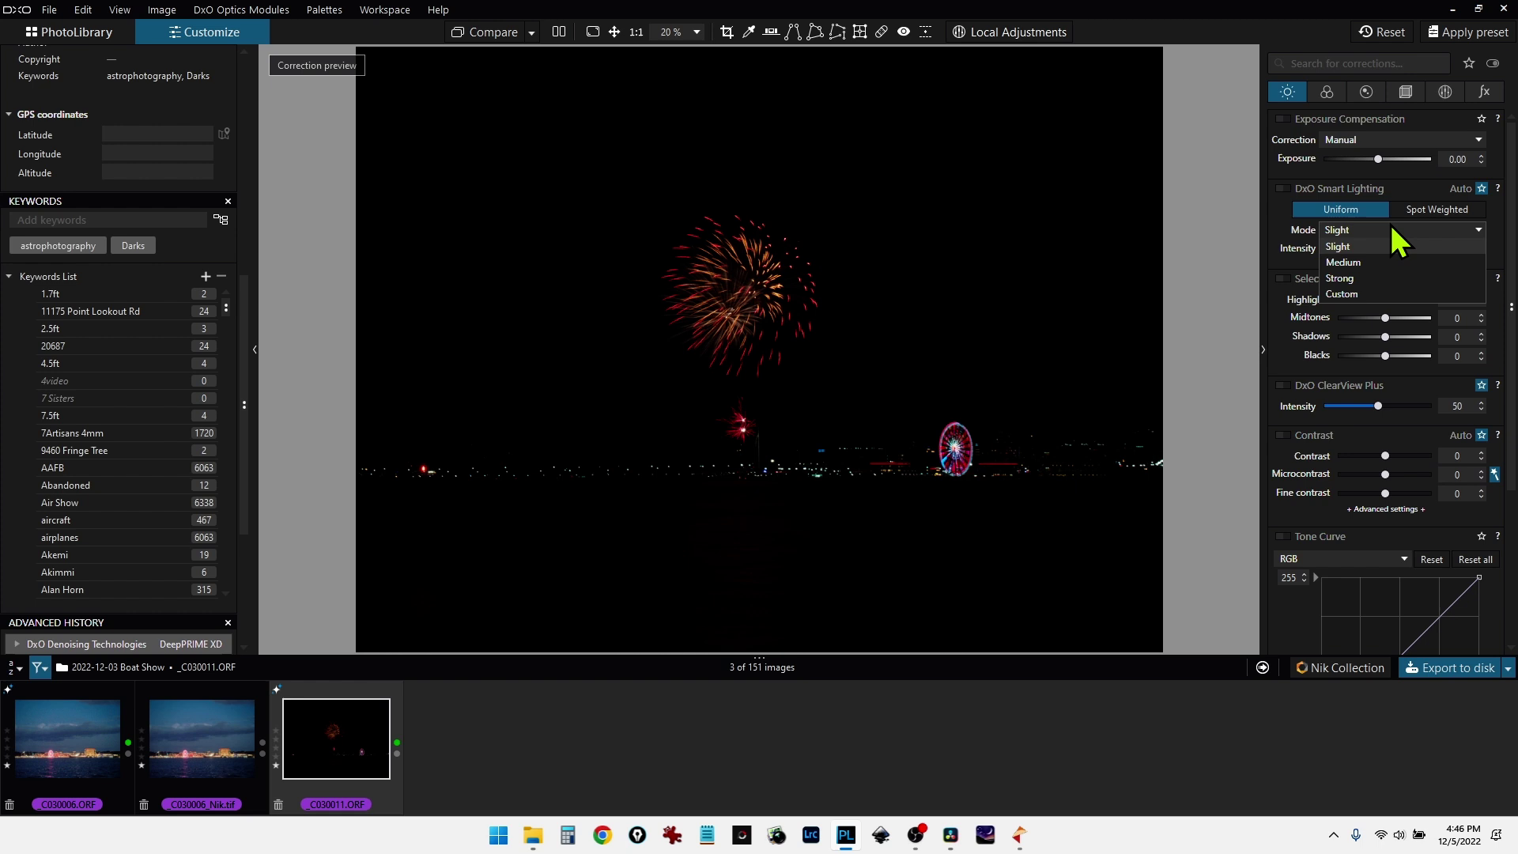
click(1377, 278)
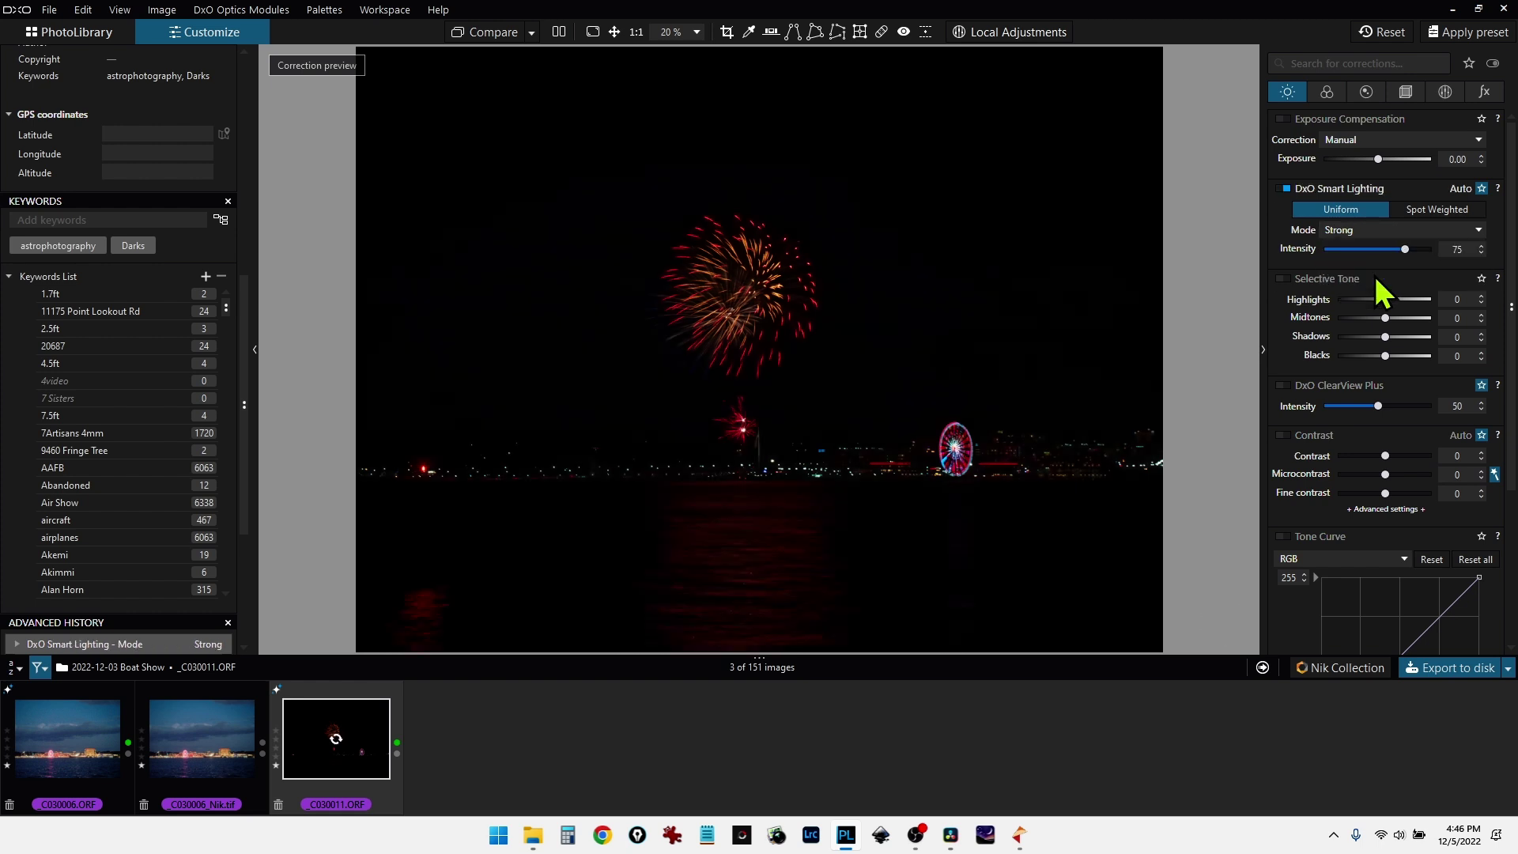
scroll(1393, 168, up, 4)
scroll(1393, 168, up, 5)
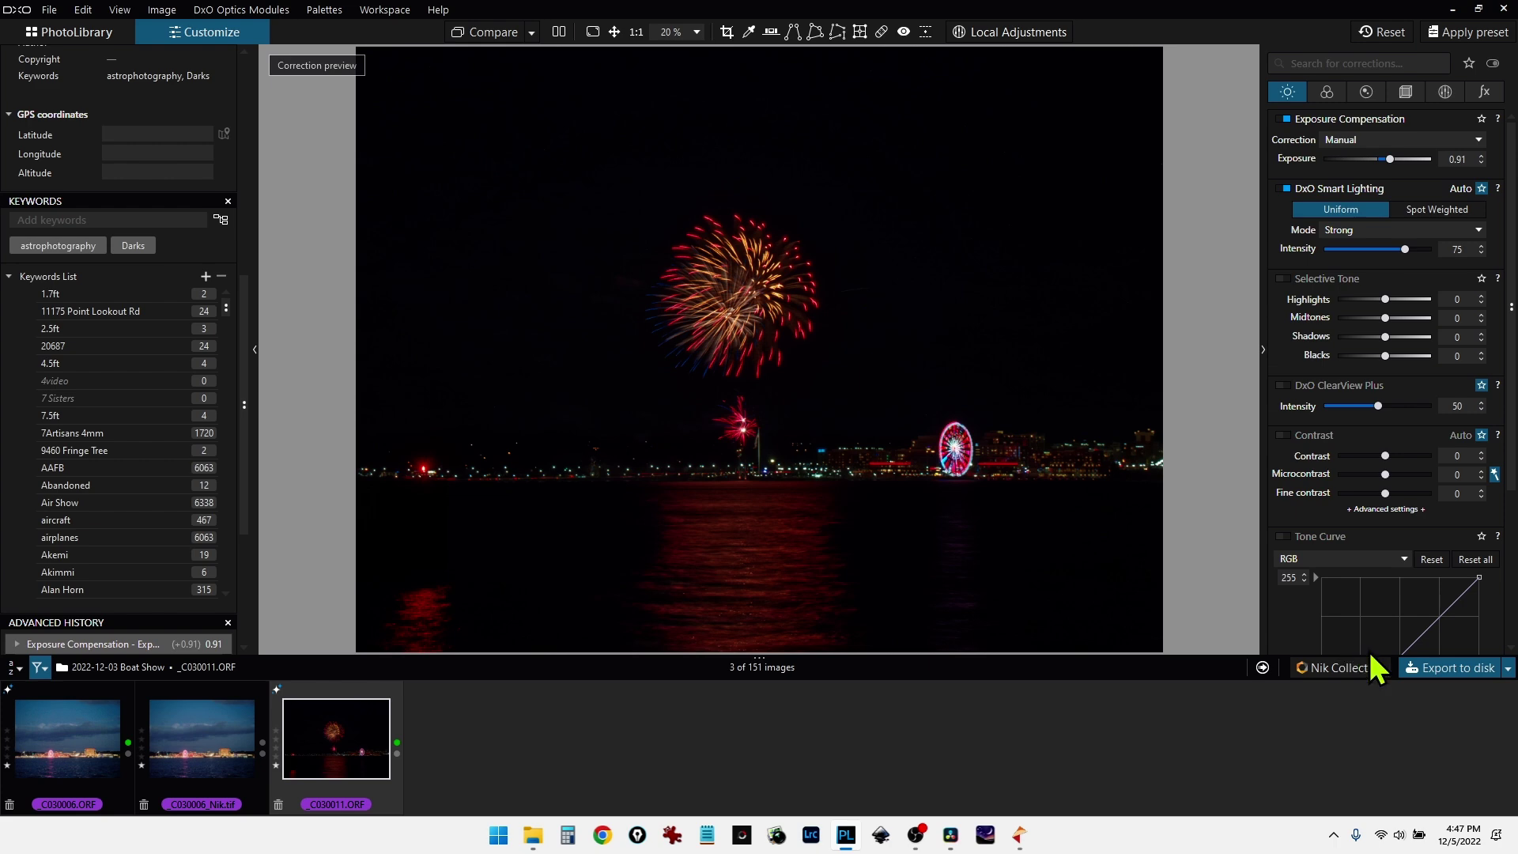
Export the fireworks shot as a 16-bit TIFF and select the new _C030011.tif copy
click(1416, 668)
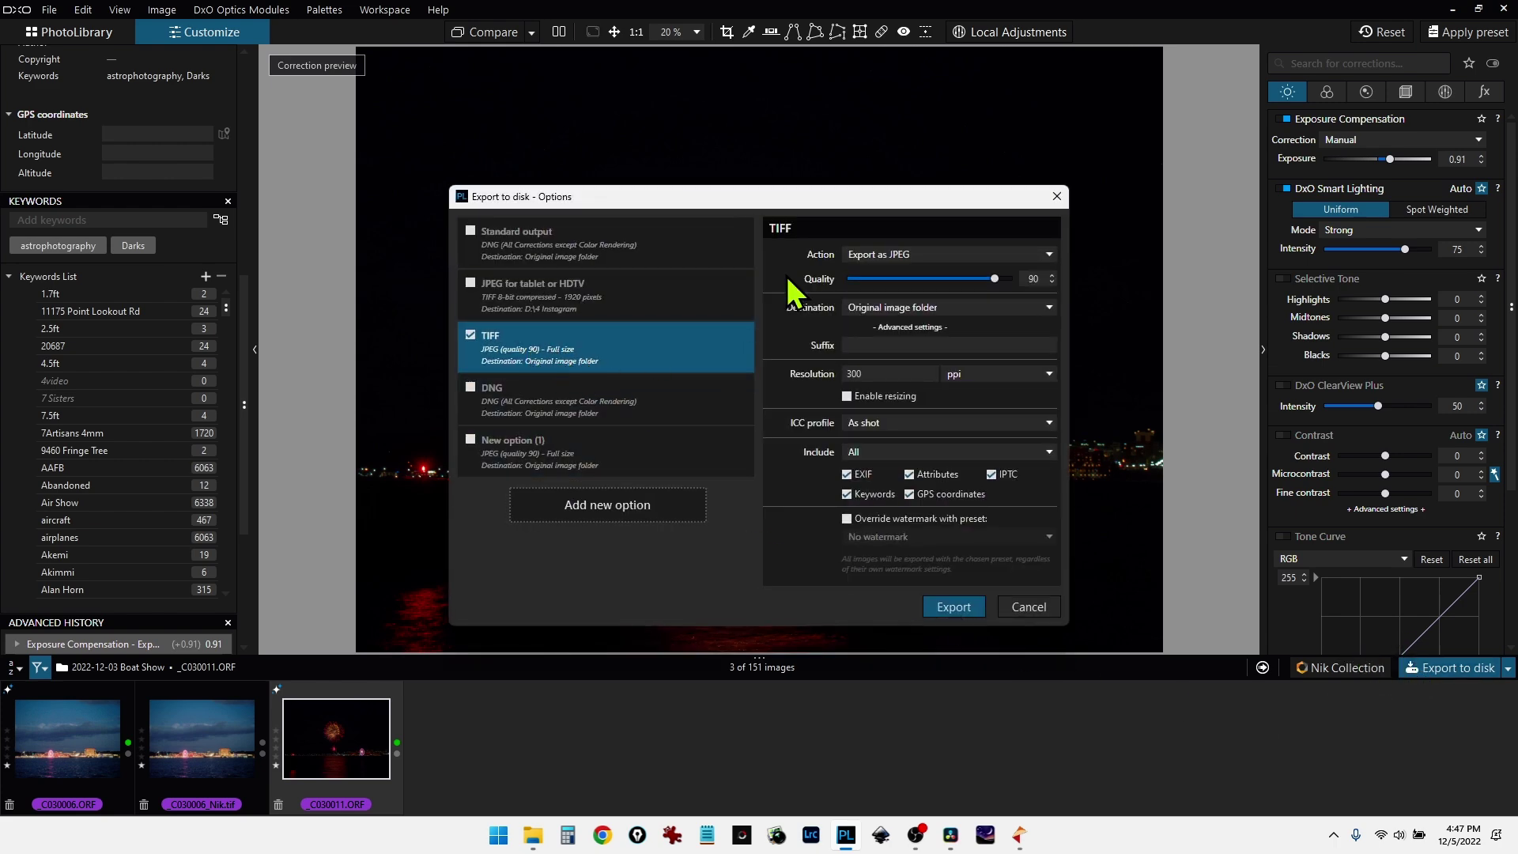
click(883, 257)
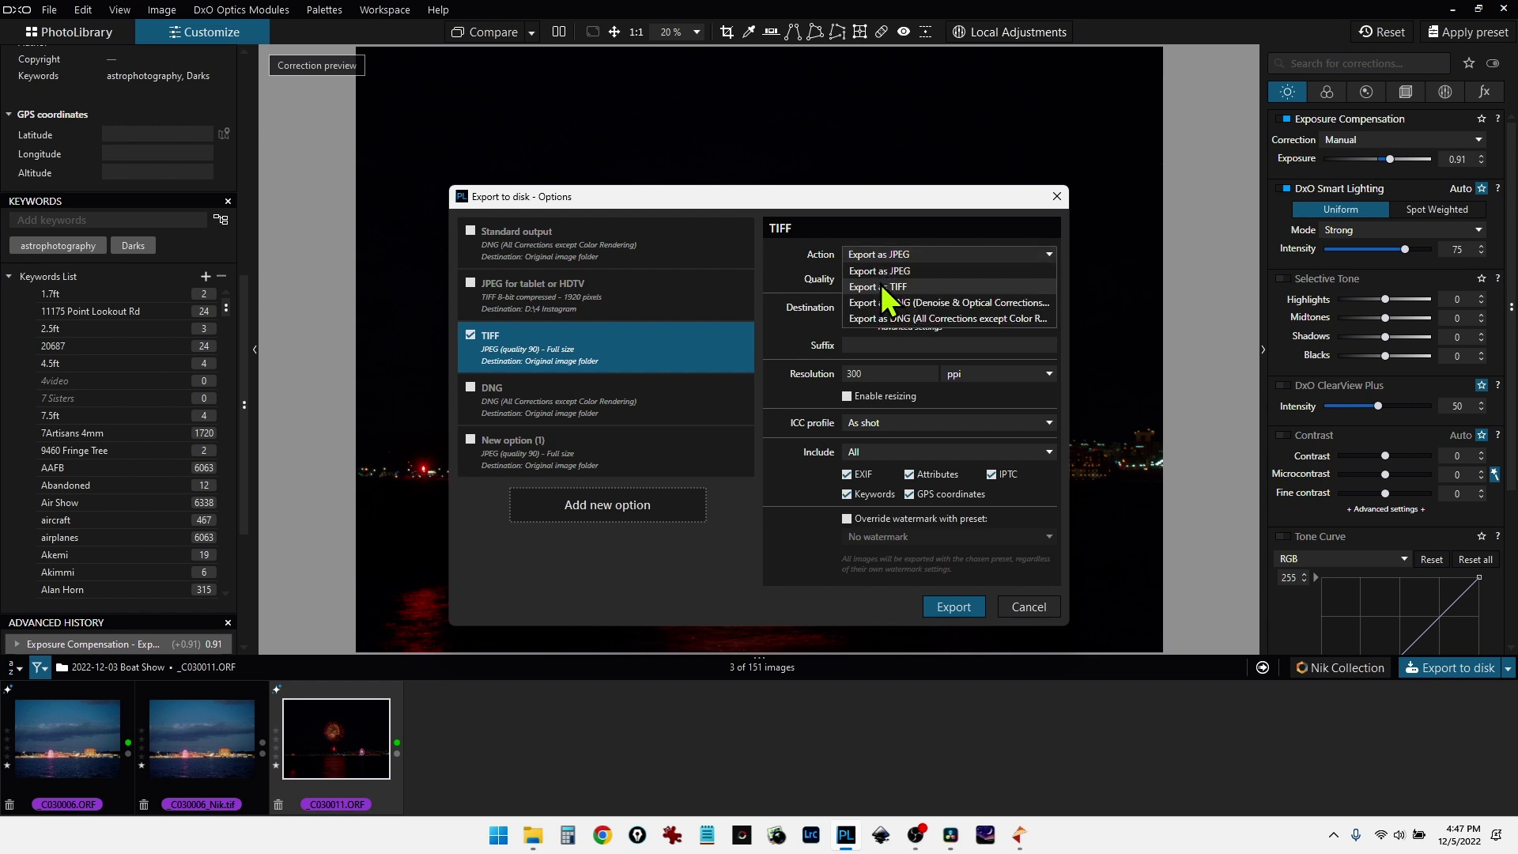
click(882, 287)
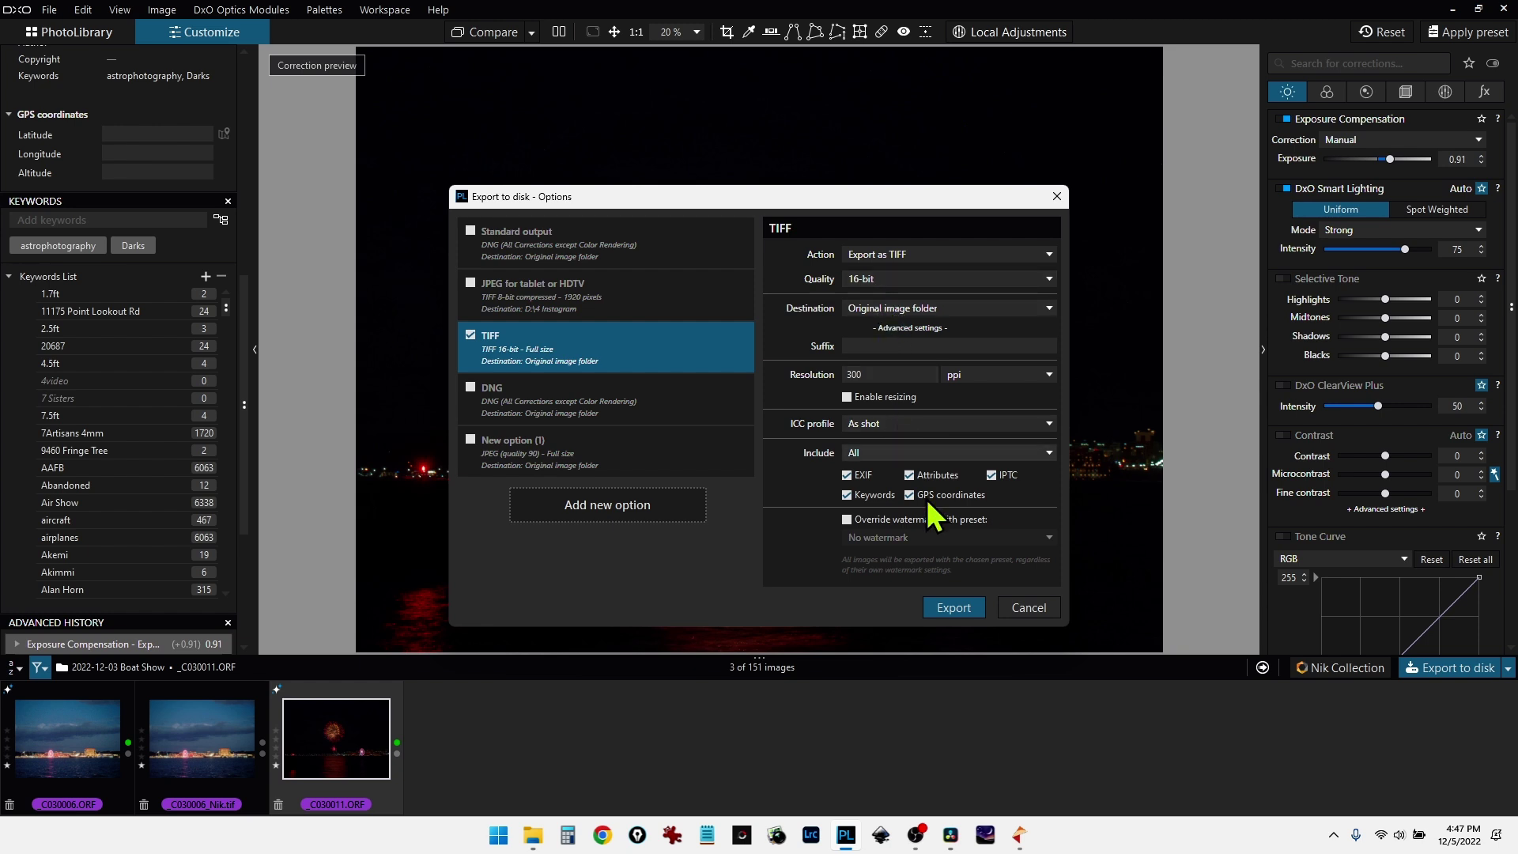
click(950, 604)
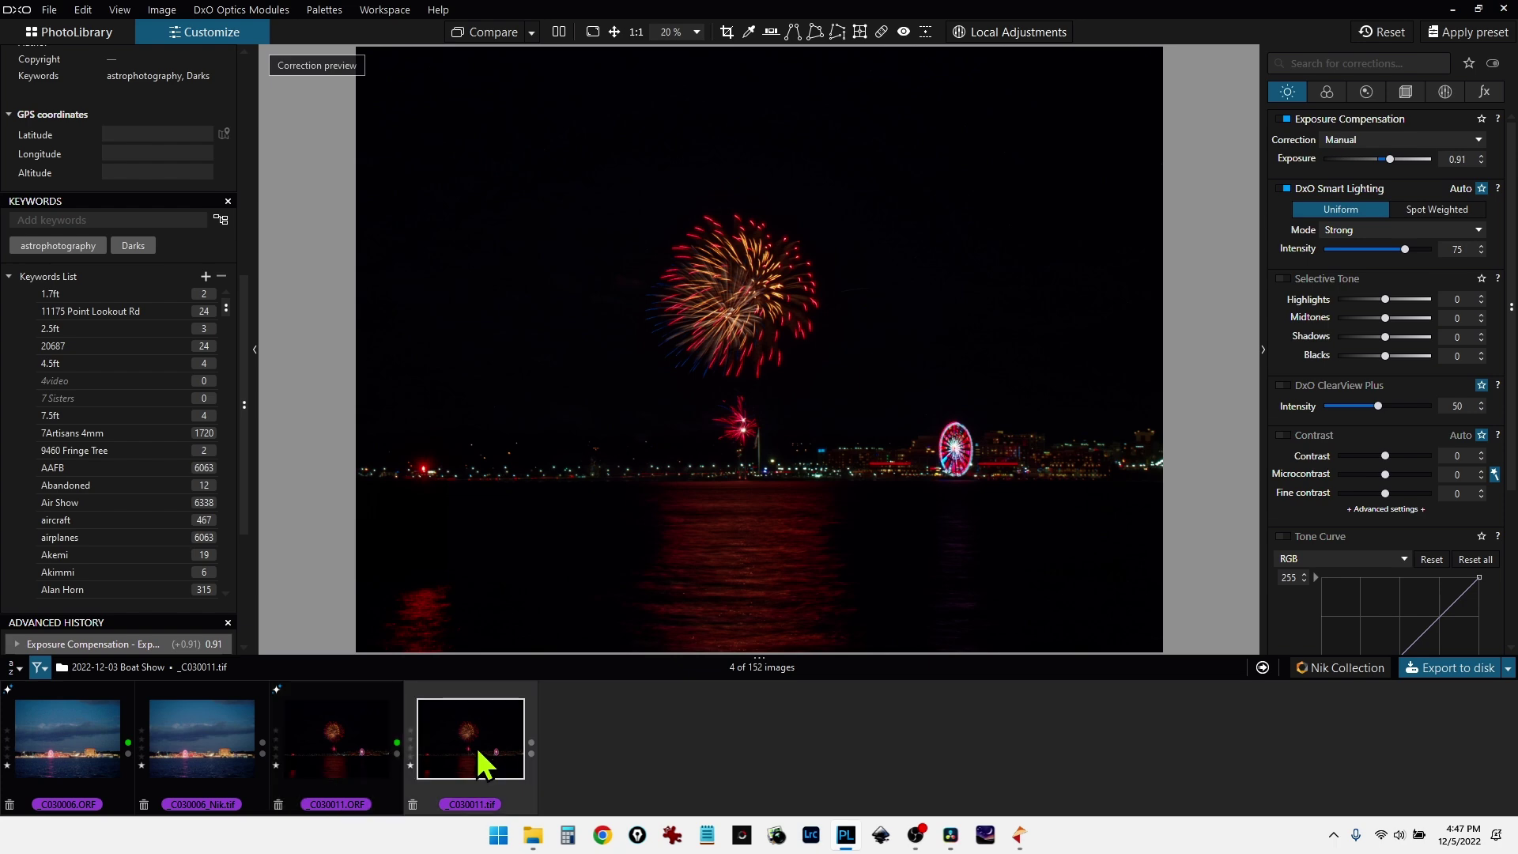
click(478, 751)
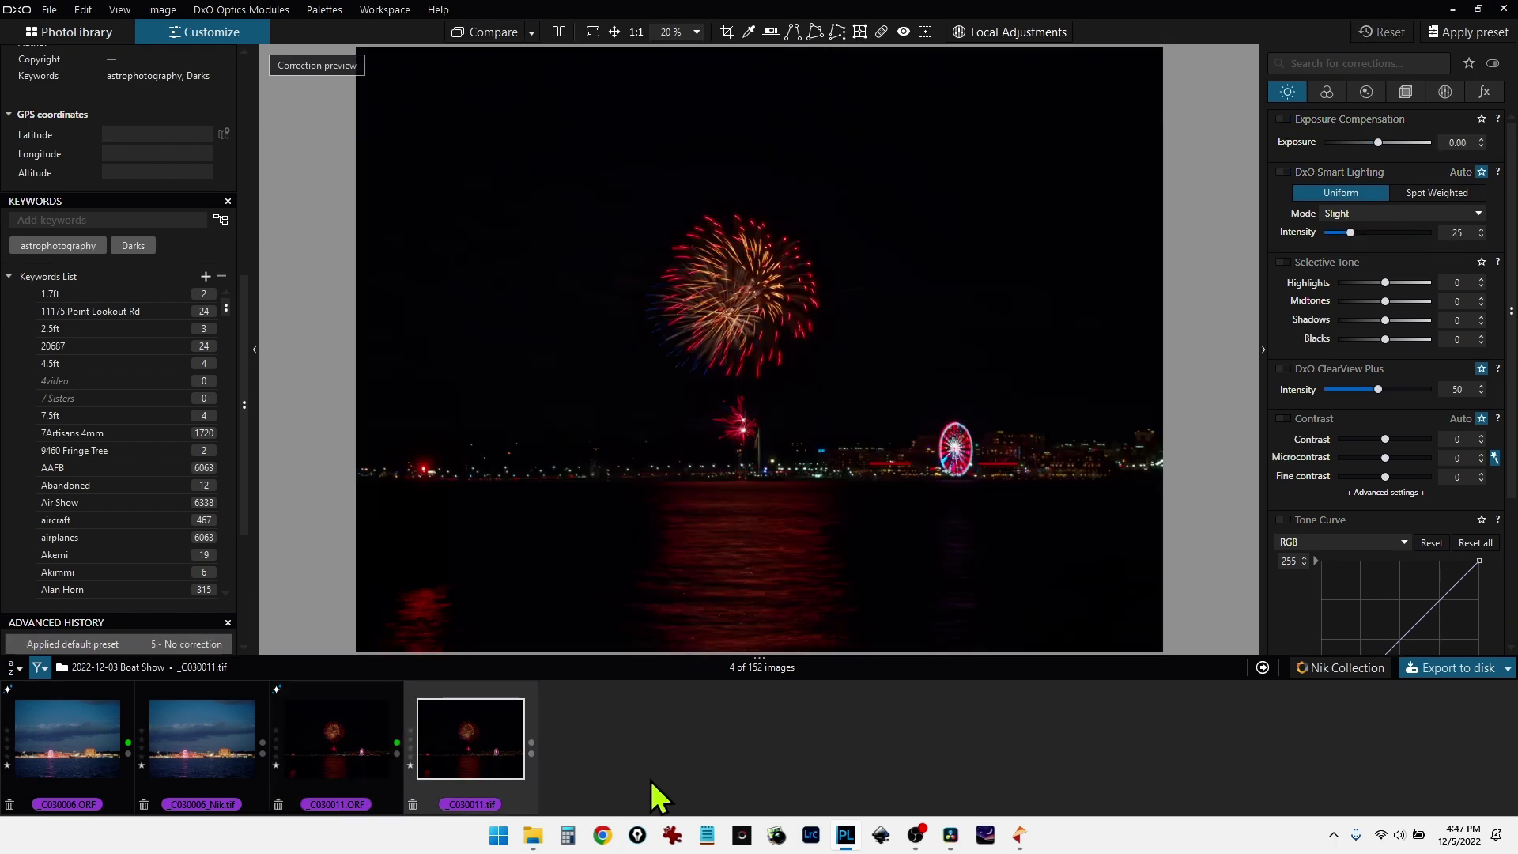
In Analog Efex Pro 3, load _C030011 from 2022-12-03 Boat Show, filtered to TIFF, as the second exposure
click(1020, 838)
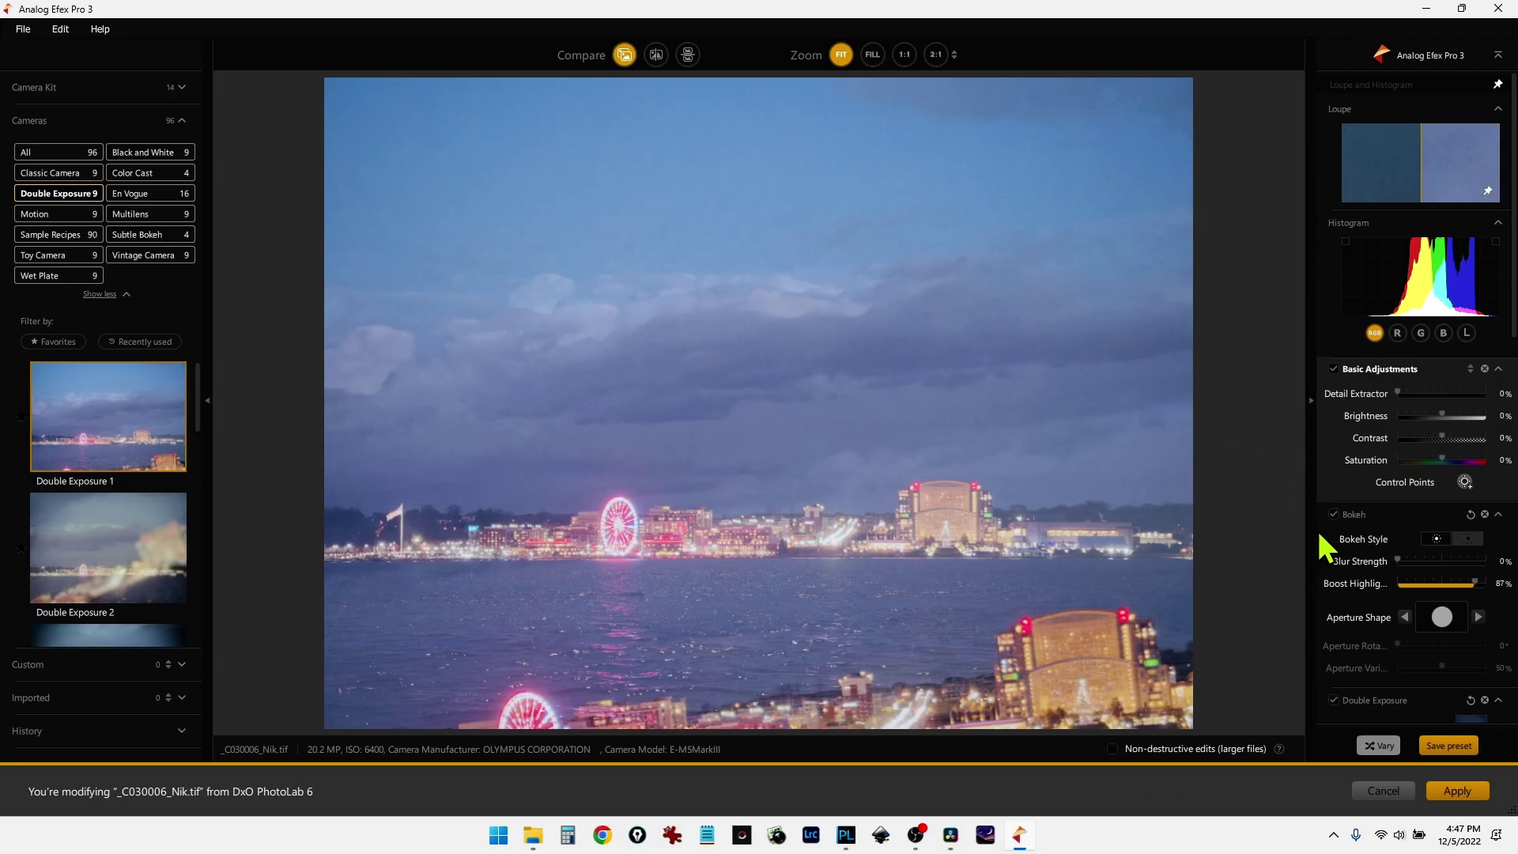
scroll(1323, 546, down, 5)
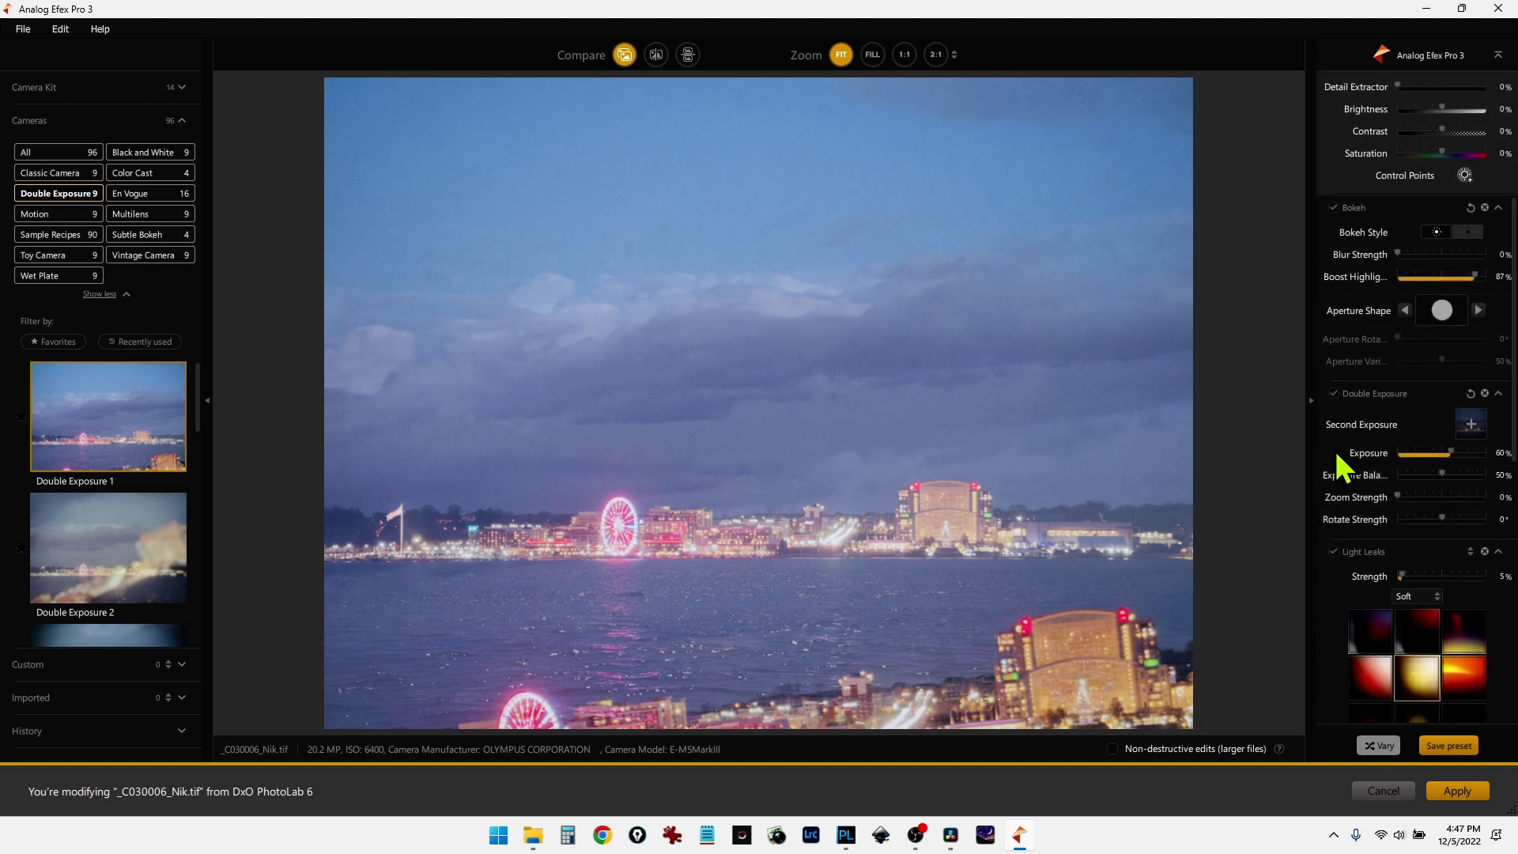
click(1471, 426)
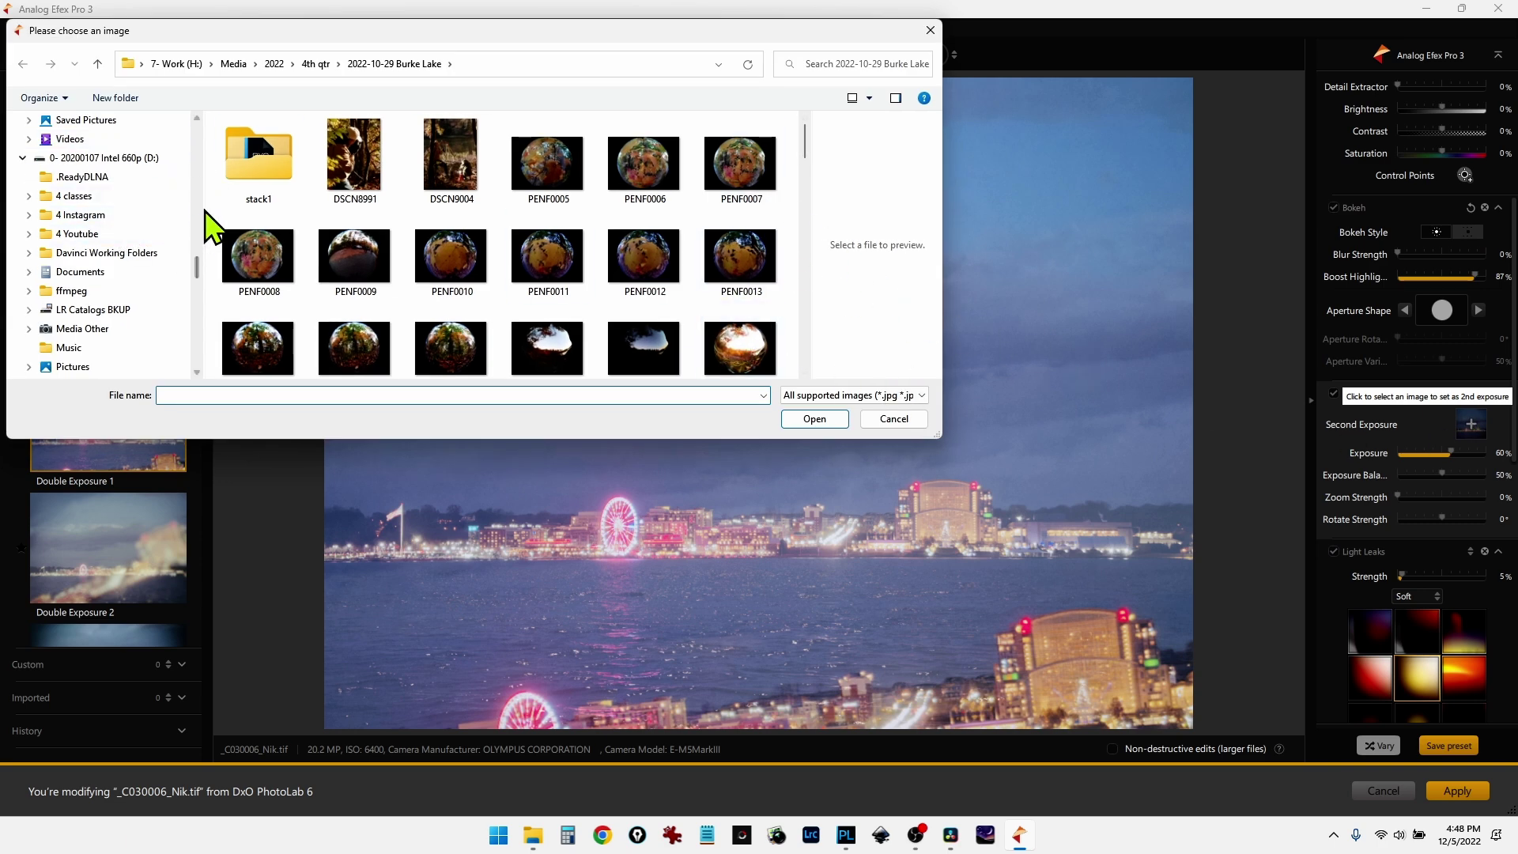
click(303, 67)
scroll(299, 301, down, 5)
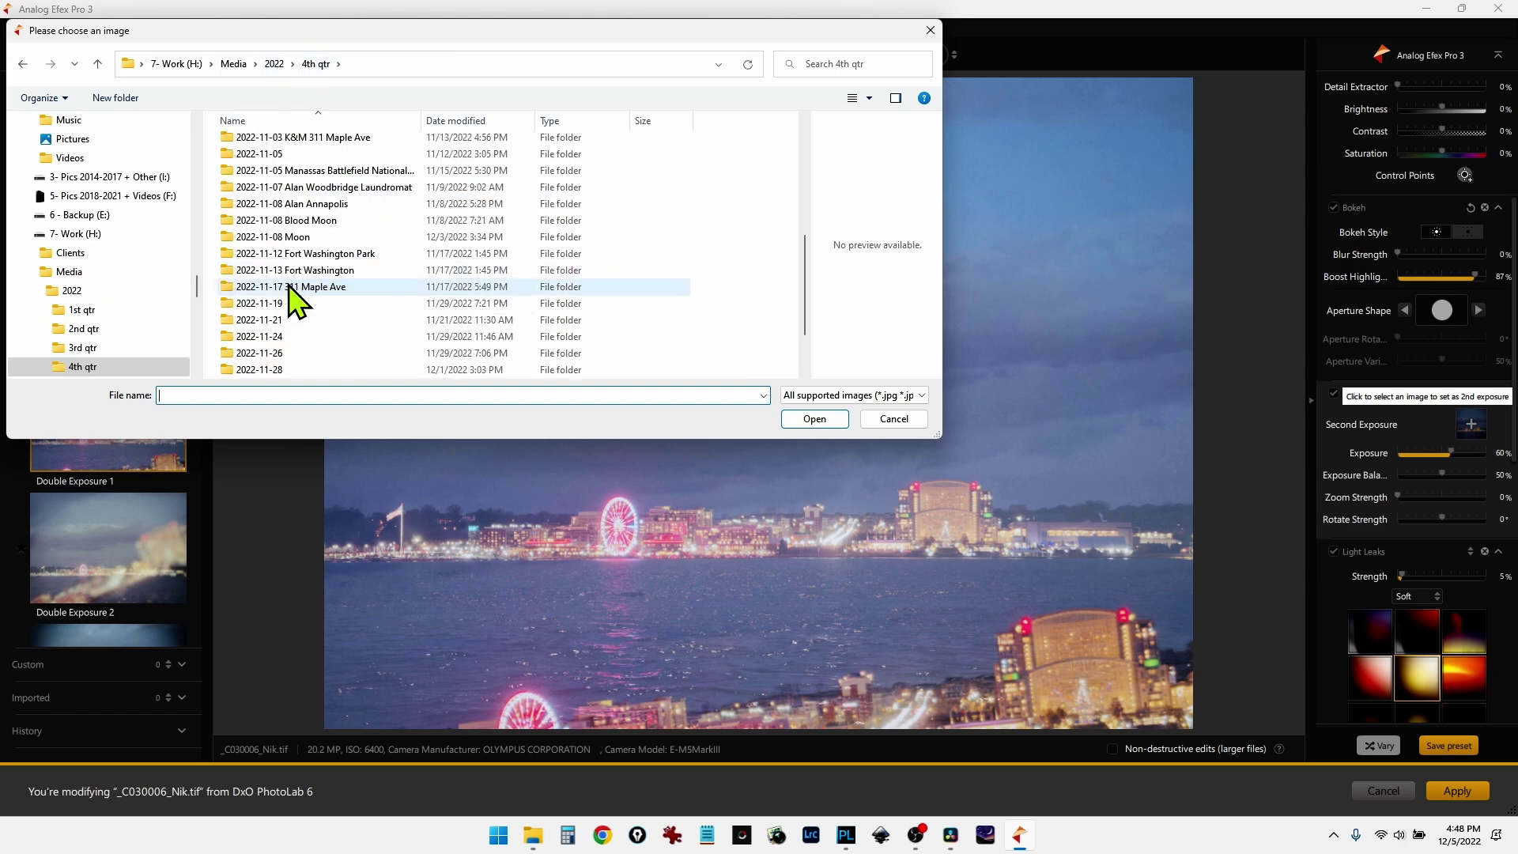
click(315, 369)
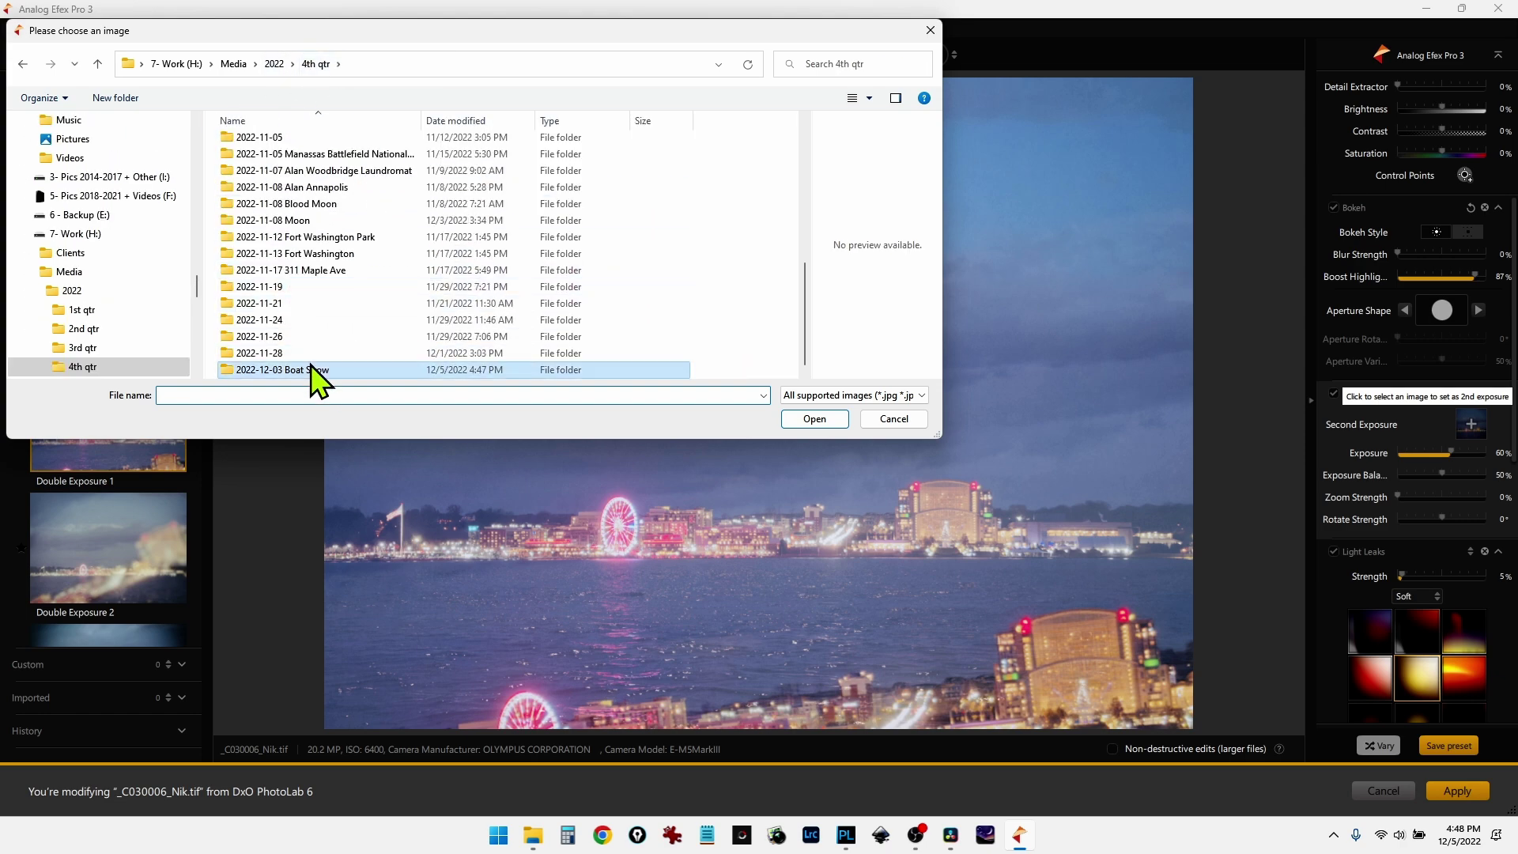
double_click(672, 370)
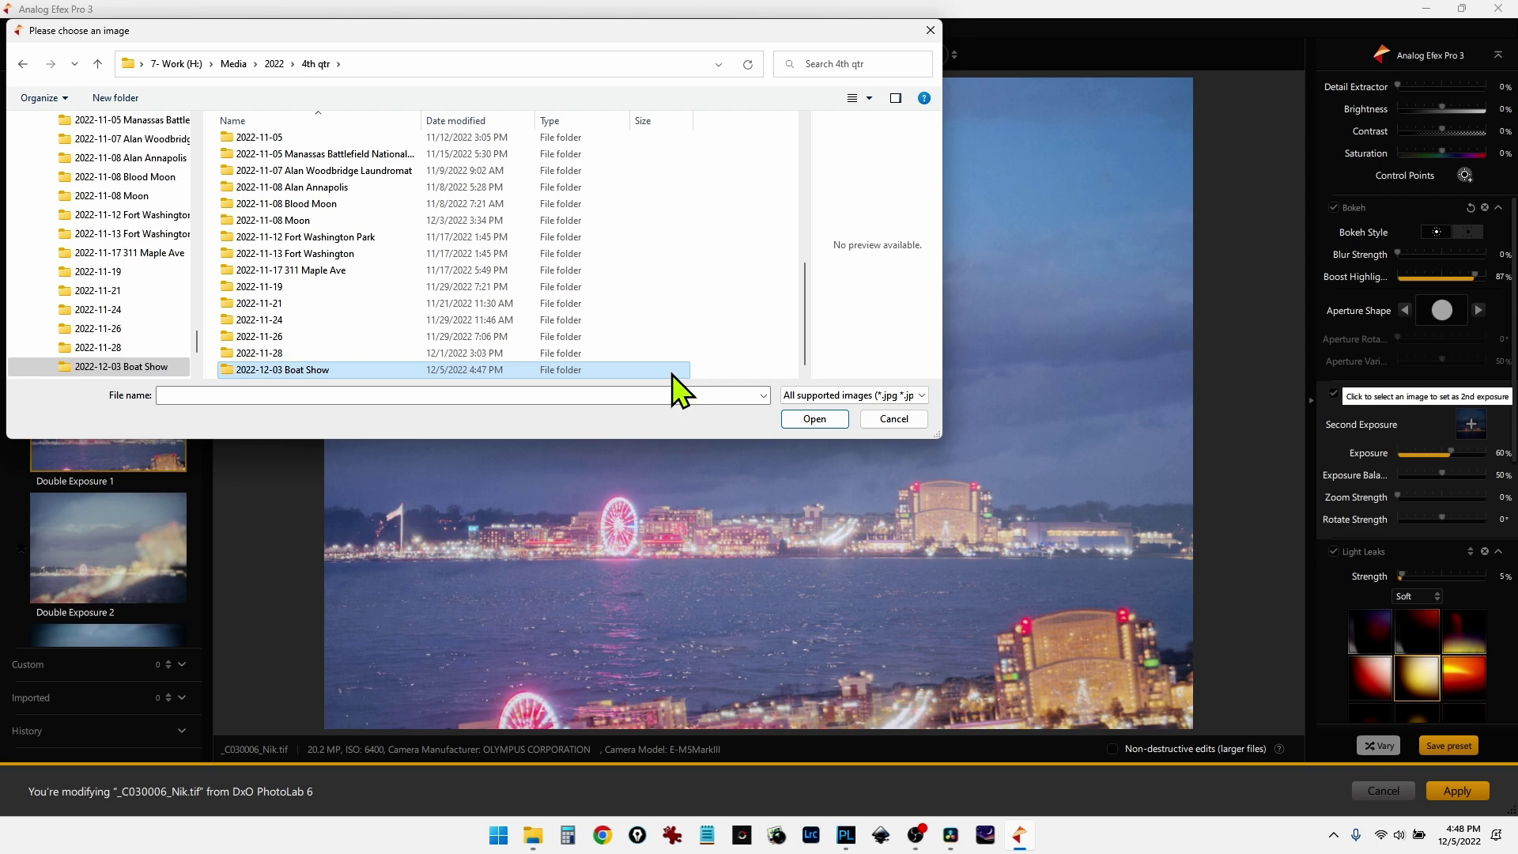
click(792, 397)
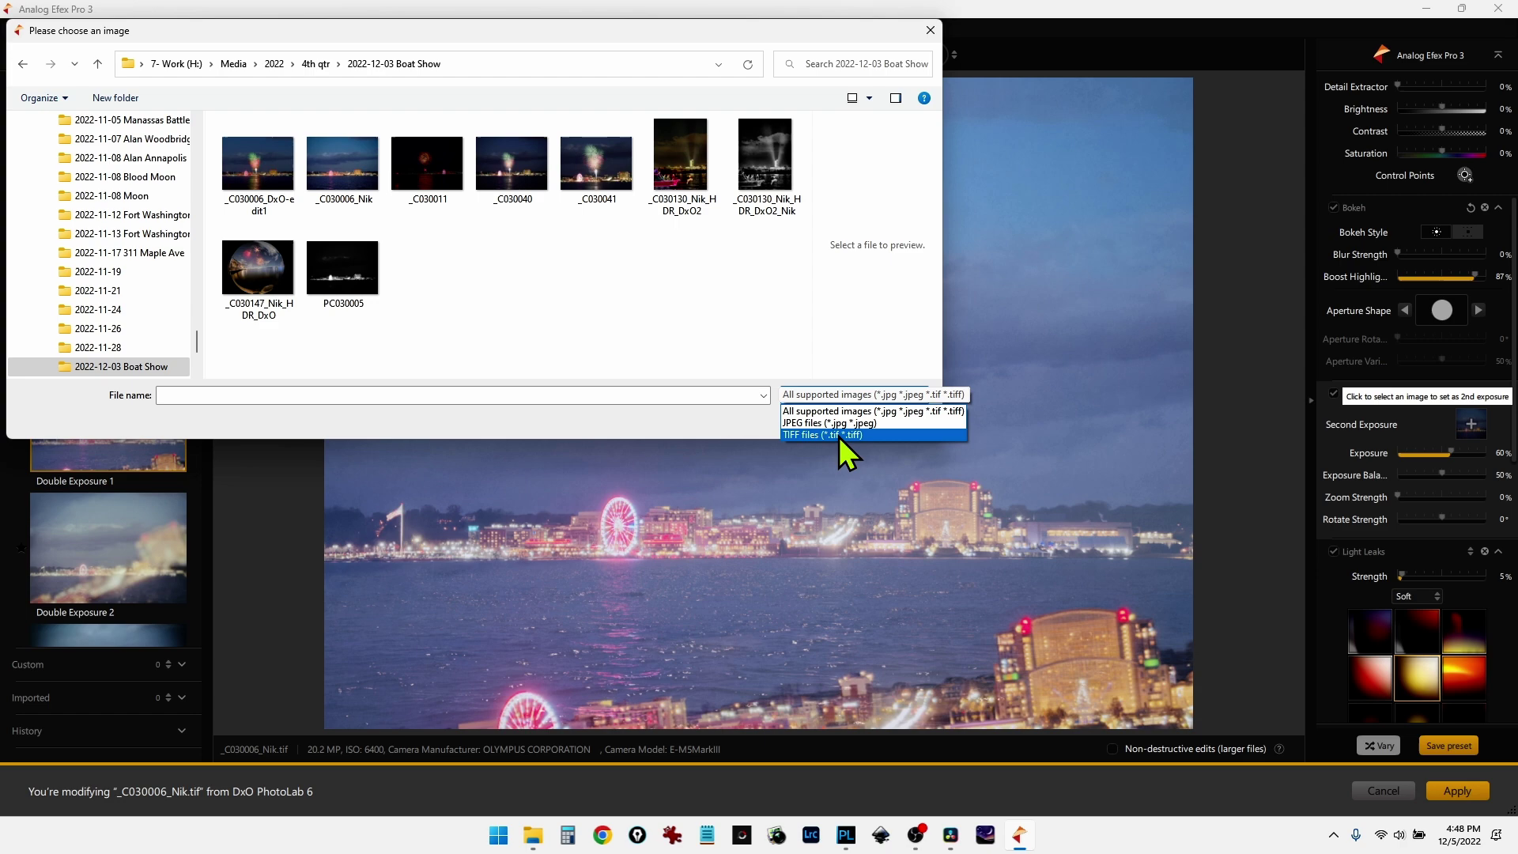
click(838, 435)
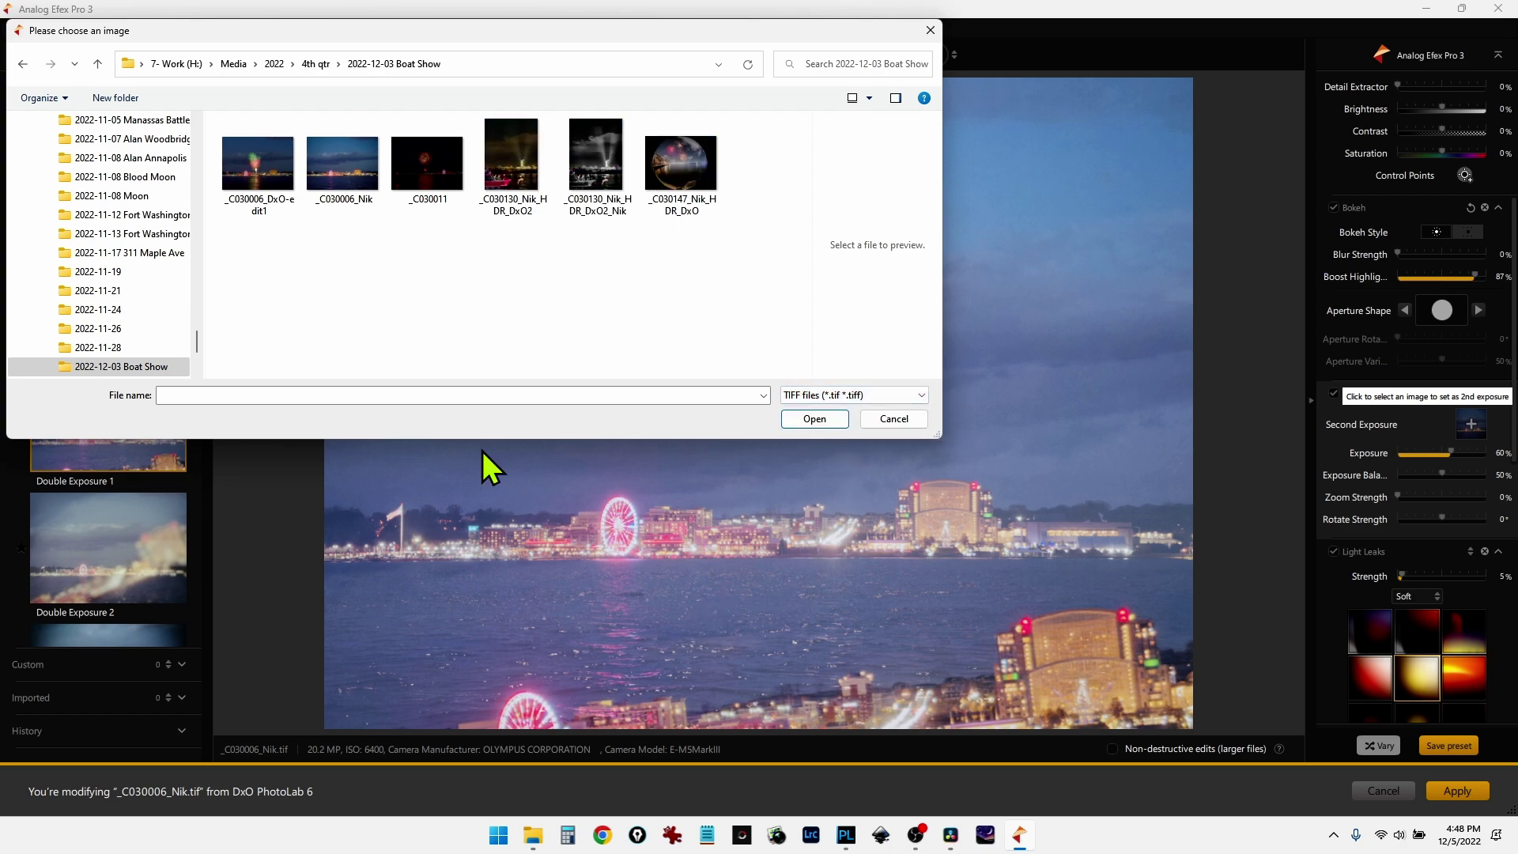
double_click(439, 182)
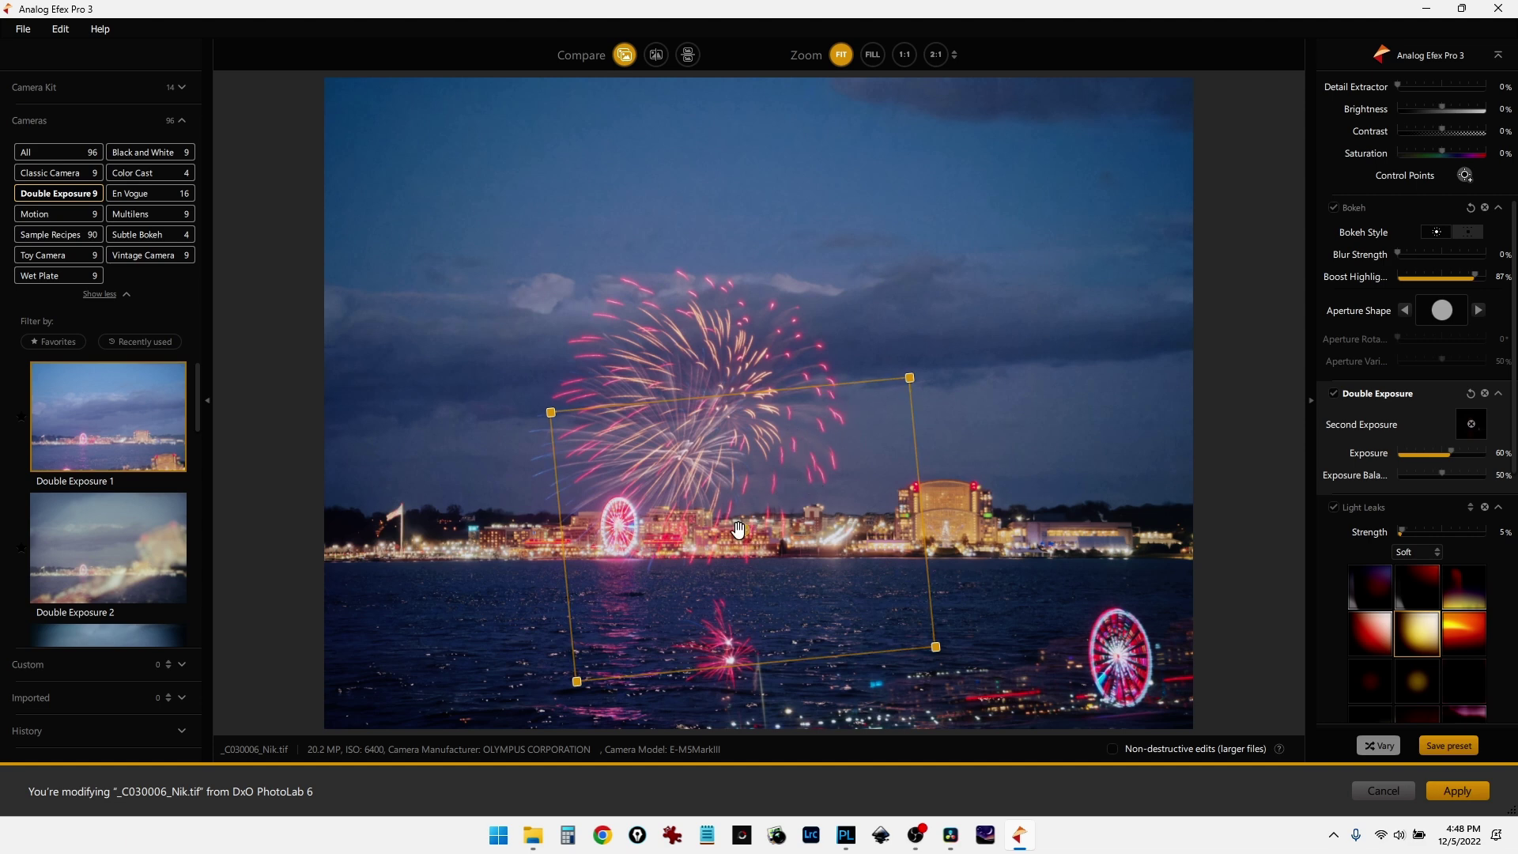
Move the fireworks layer up into the sky, level it, and scale it to 155%
drag(740, 529, 744, 314)
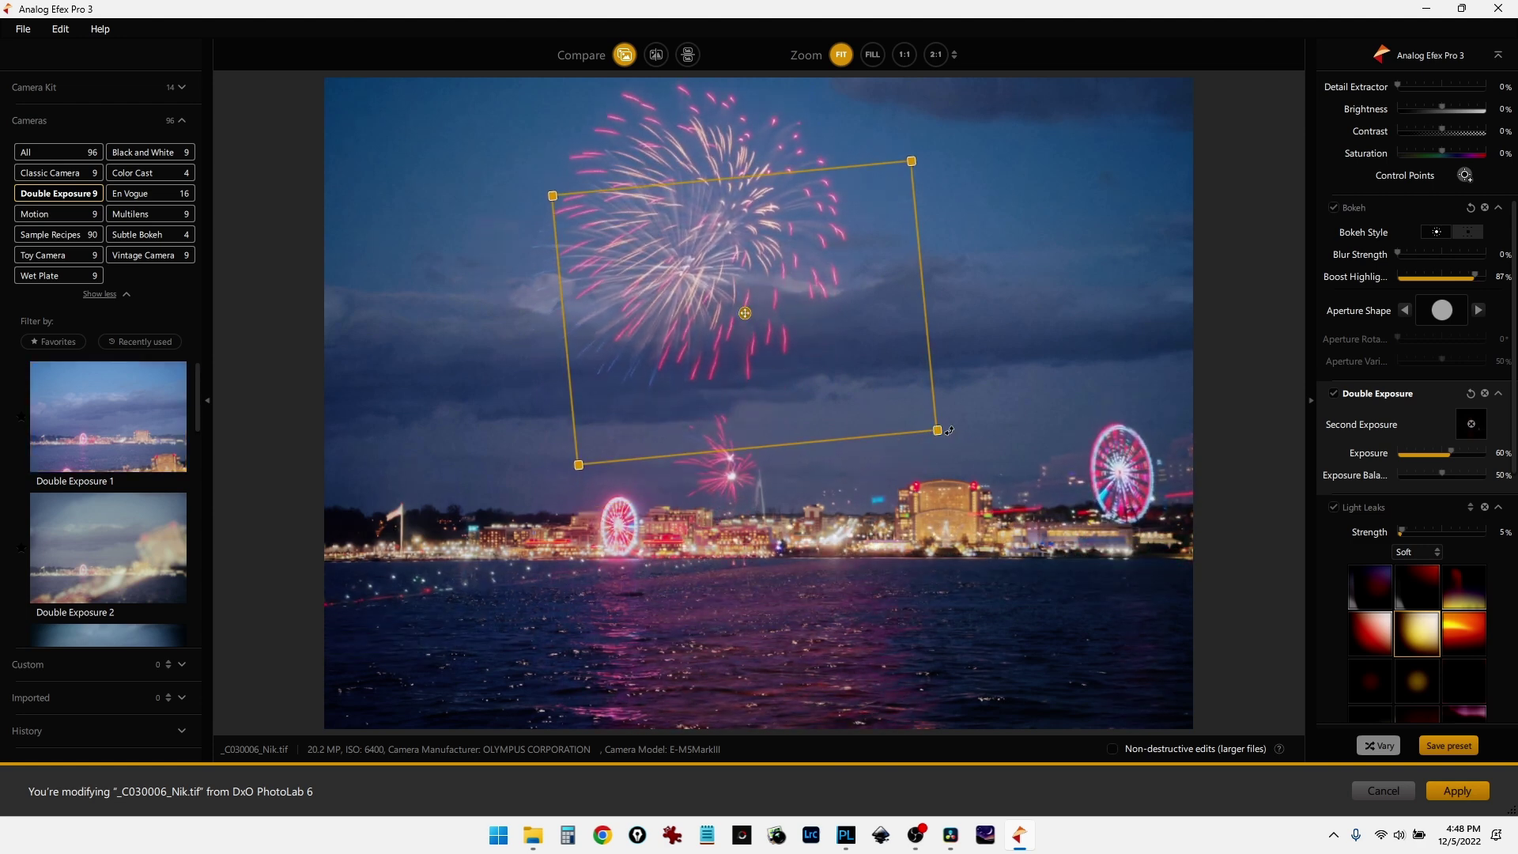
drag(948, 431, 927, 444)
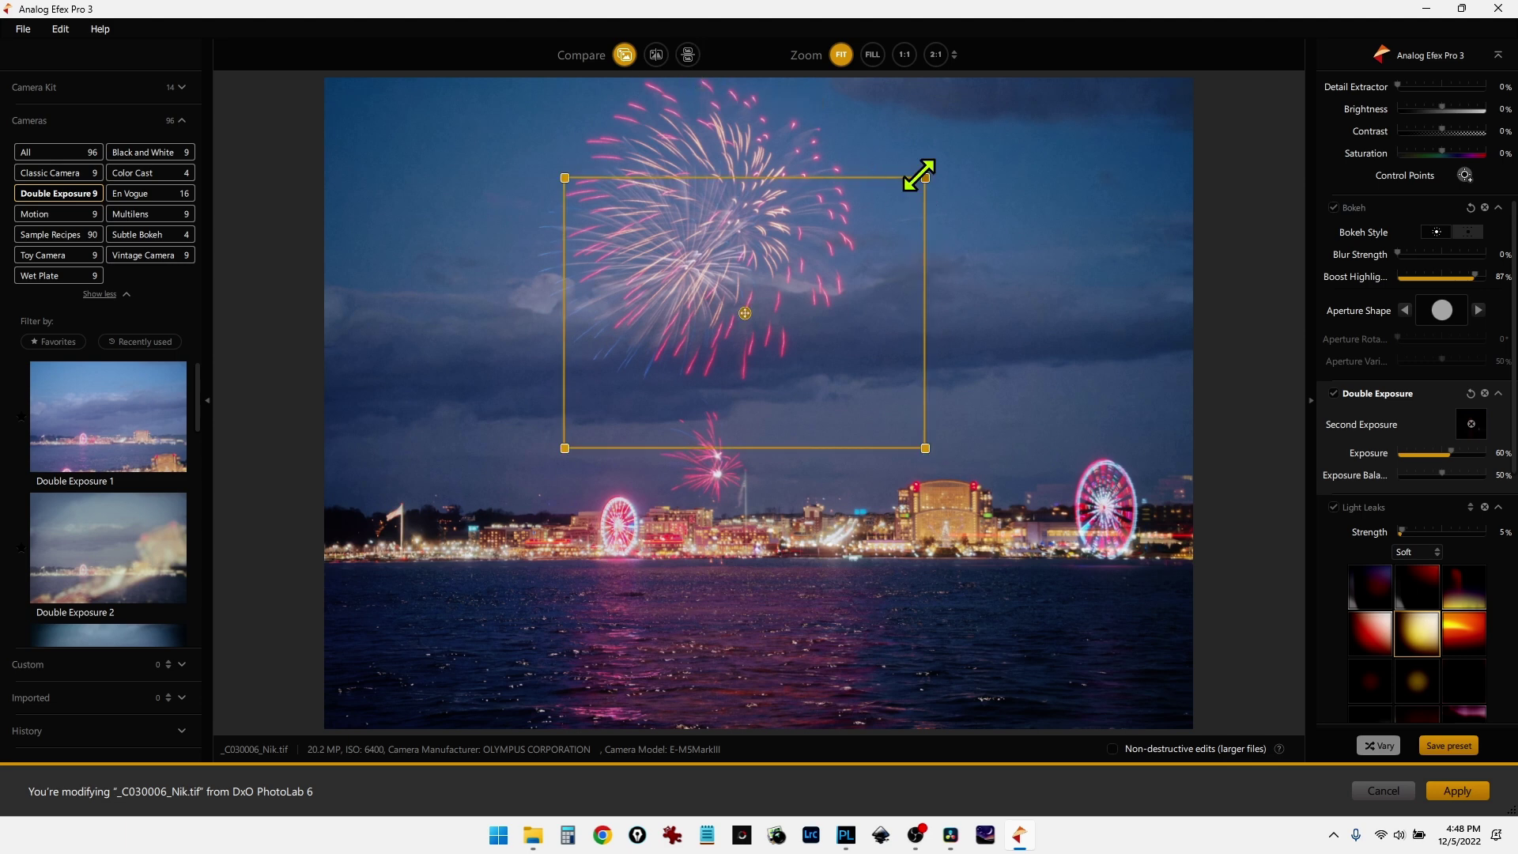
drag(923, 177, 914, 185)
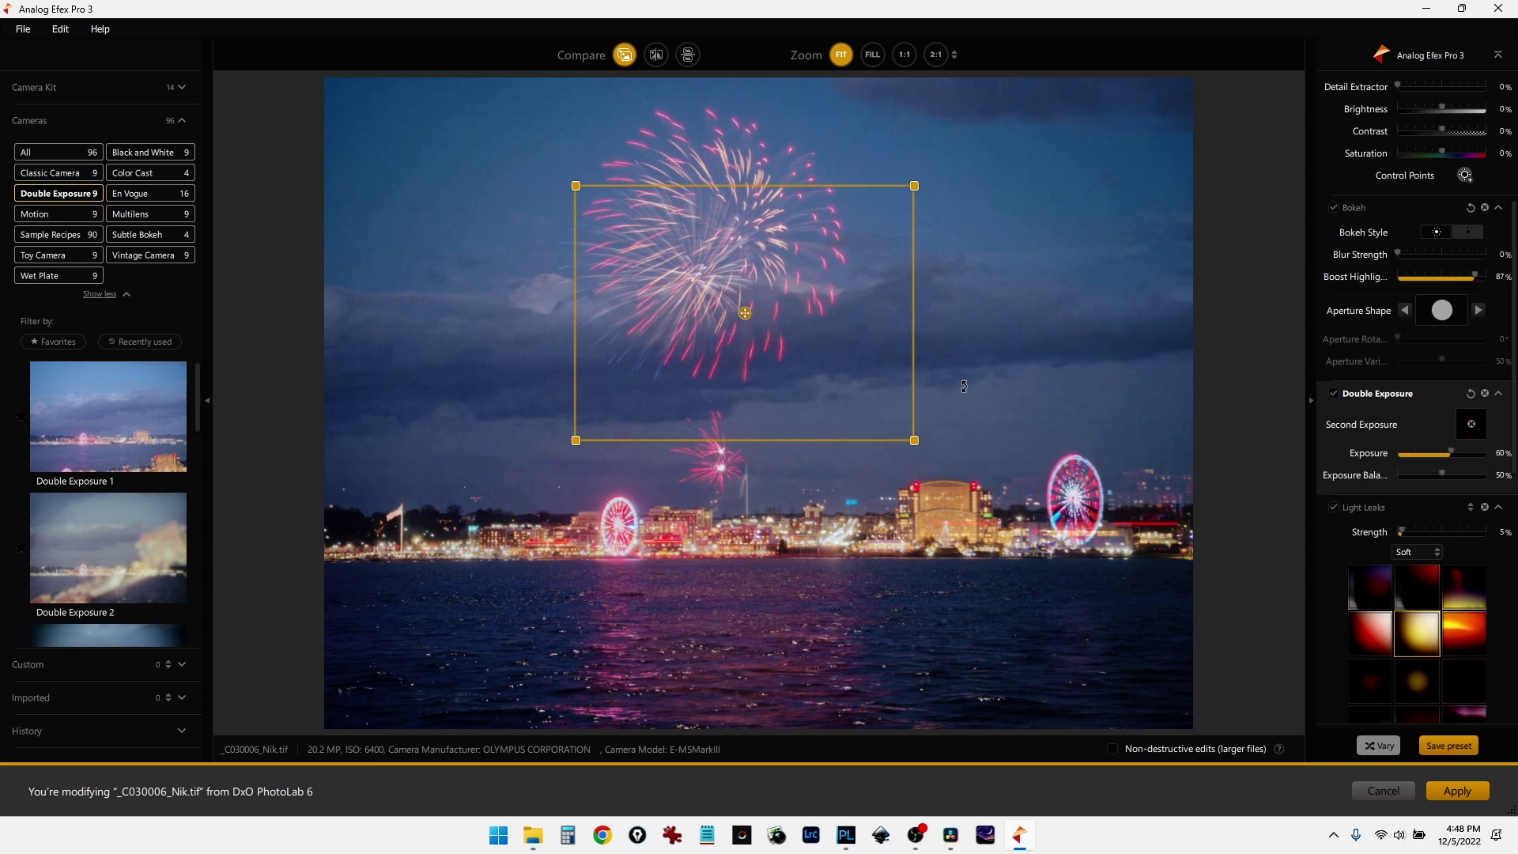
click(938, 181)
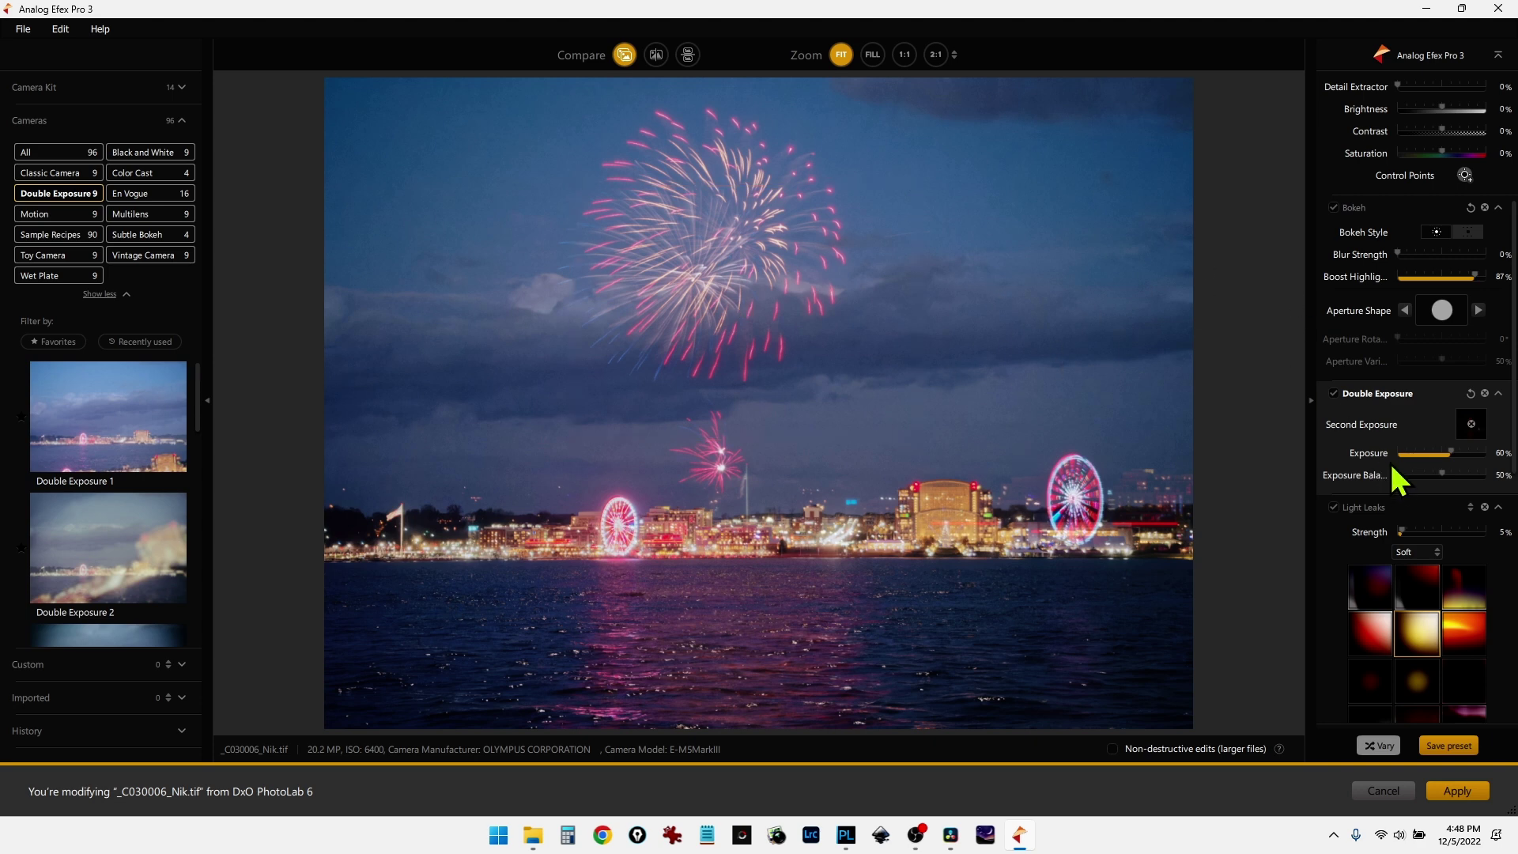
Set Exposure Balance to 82%, double-exposure Exposure to 86%, and Brightness to 6%
click(1437, 479)
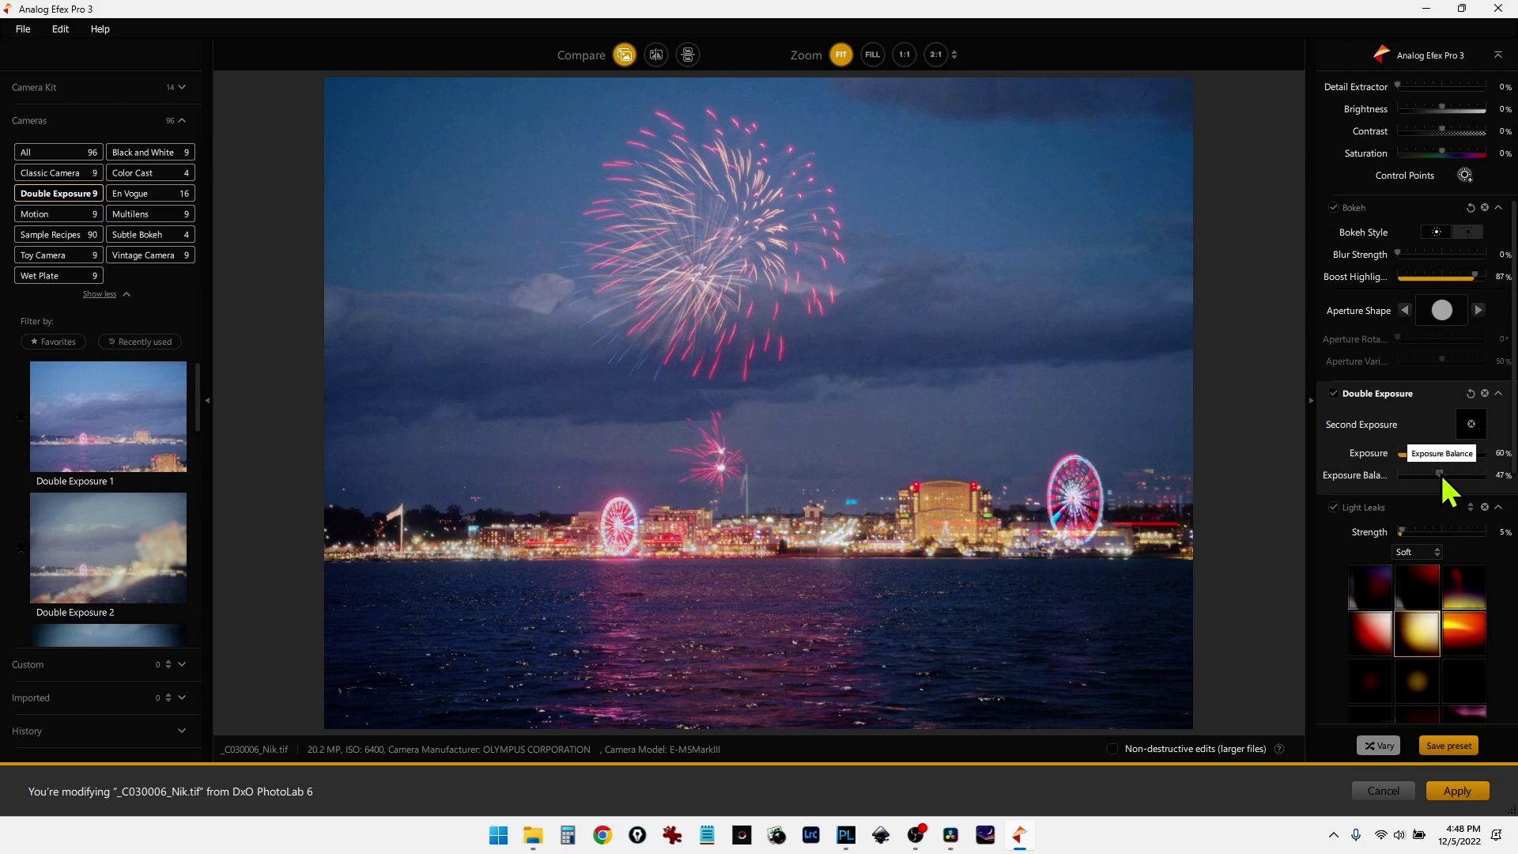
drag(1440, 475, 1415, 474)
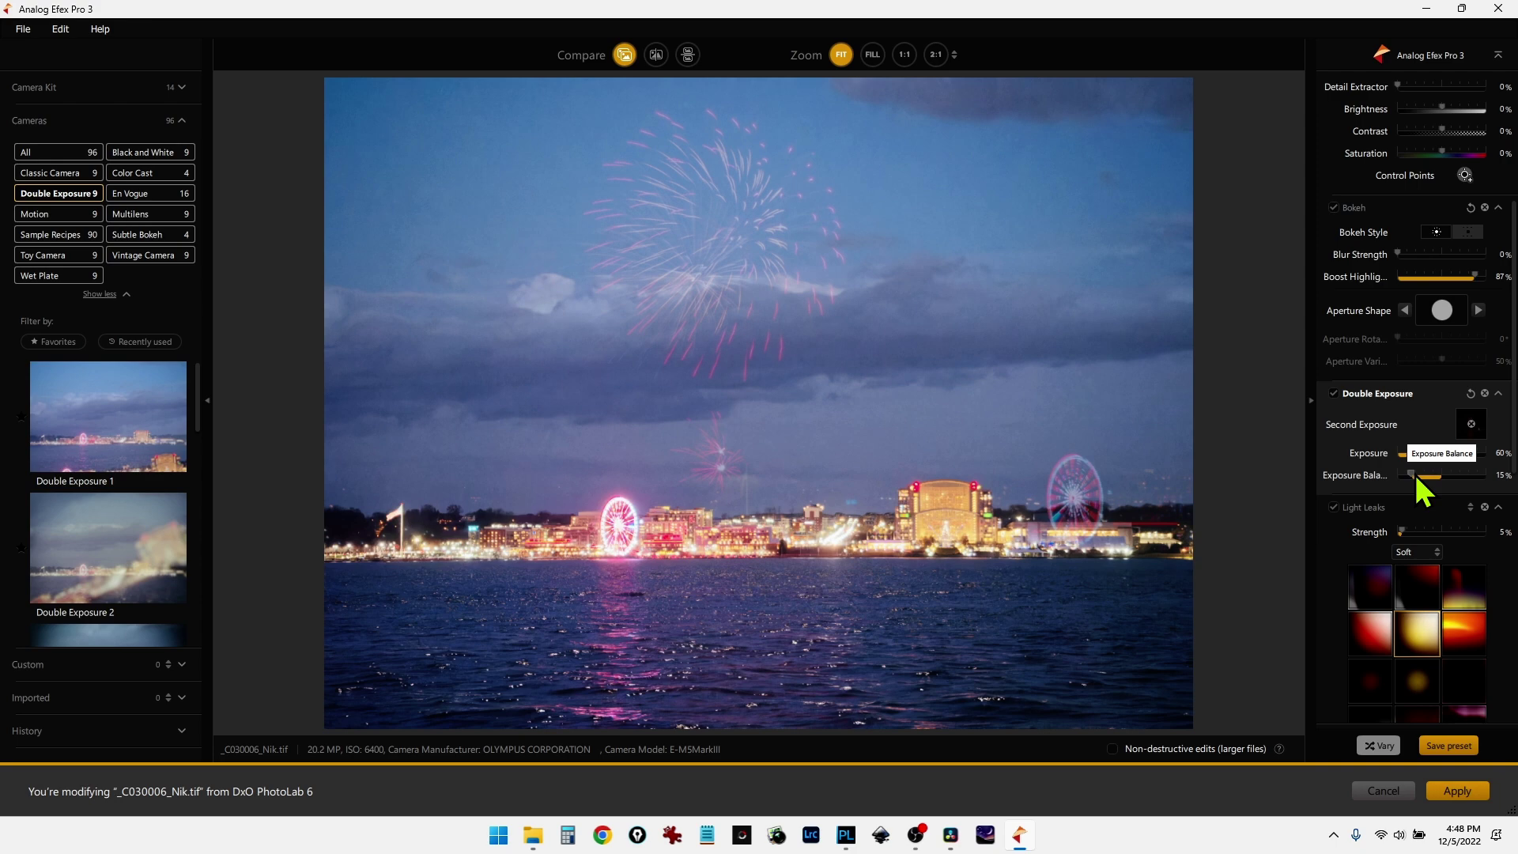
drag(1428, 476, 1470, 477)
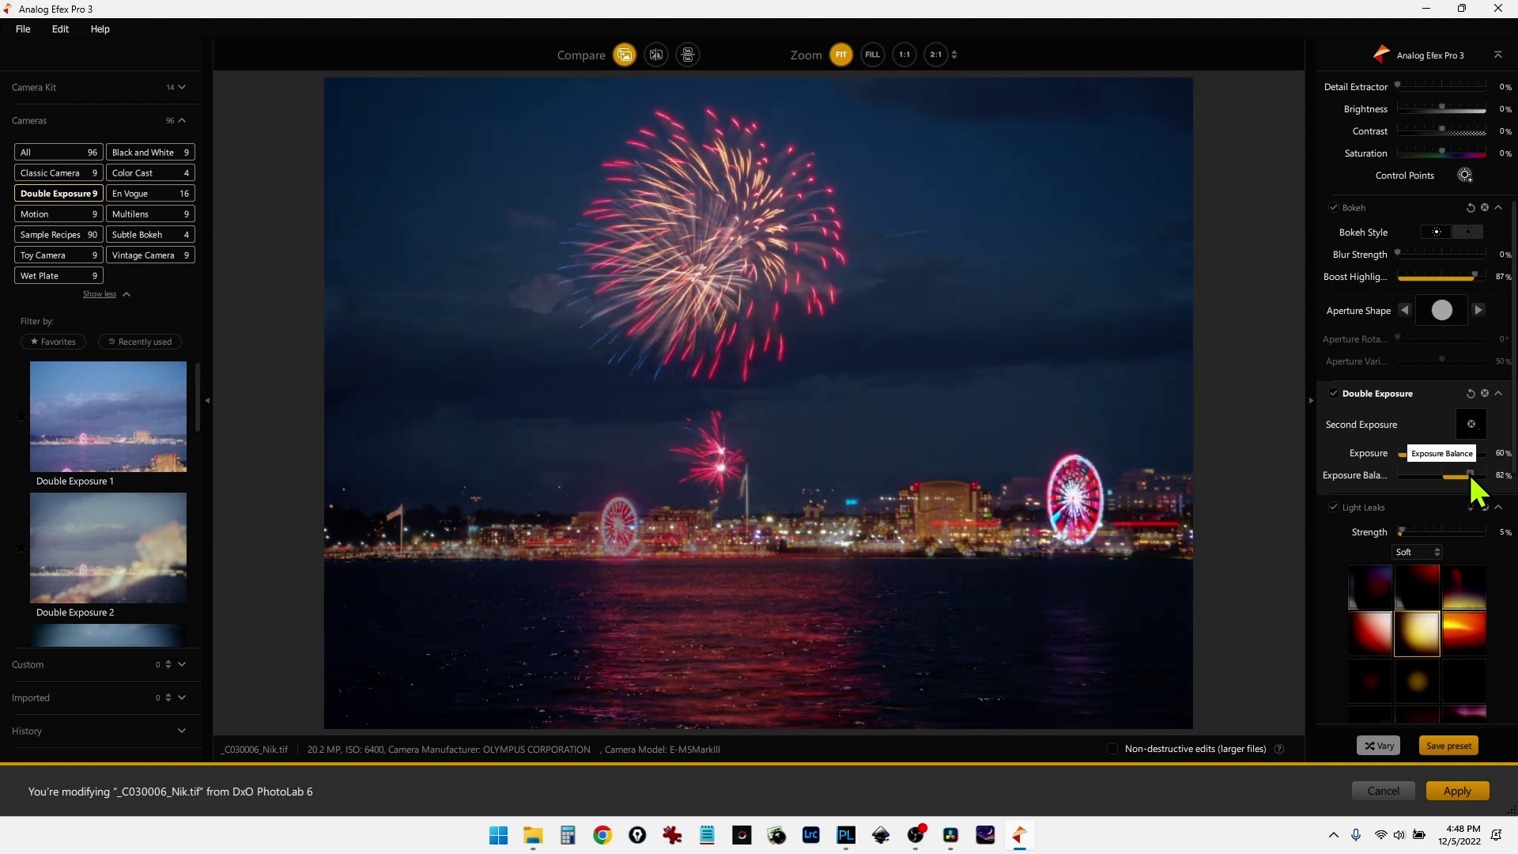
mouse_move(818, 590)
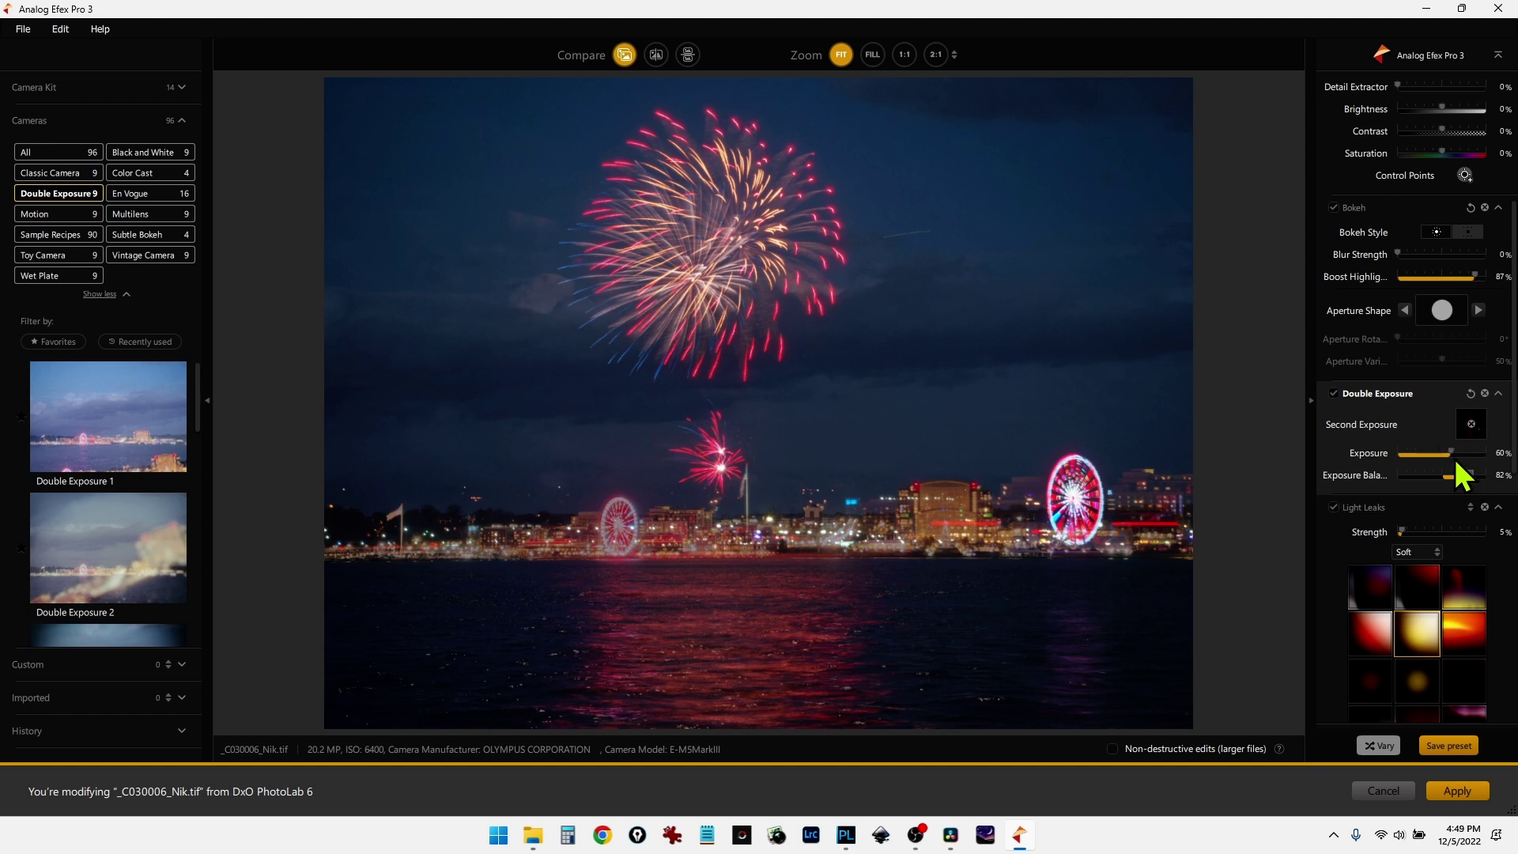
drag(1453, 454, 1471, 471)
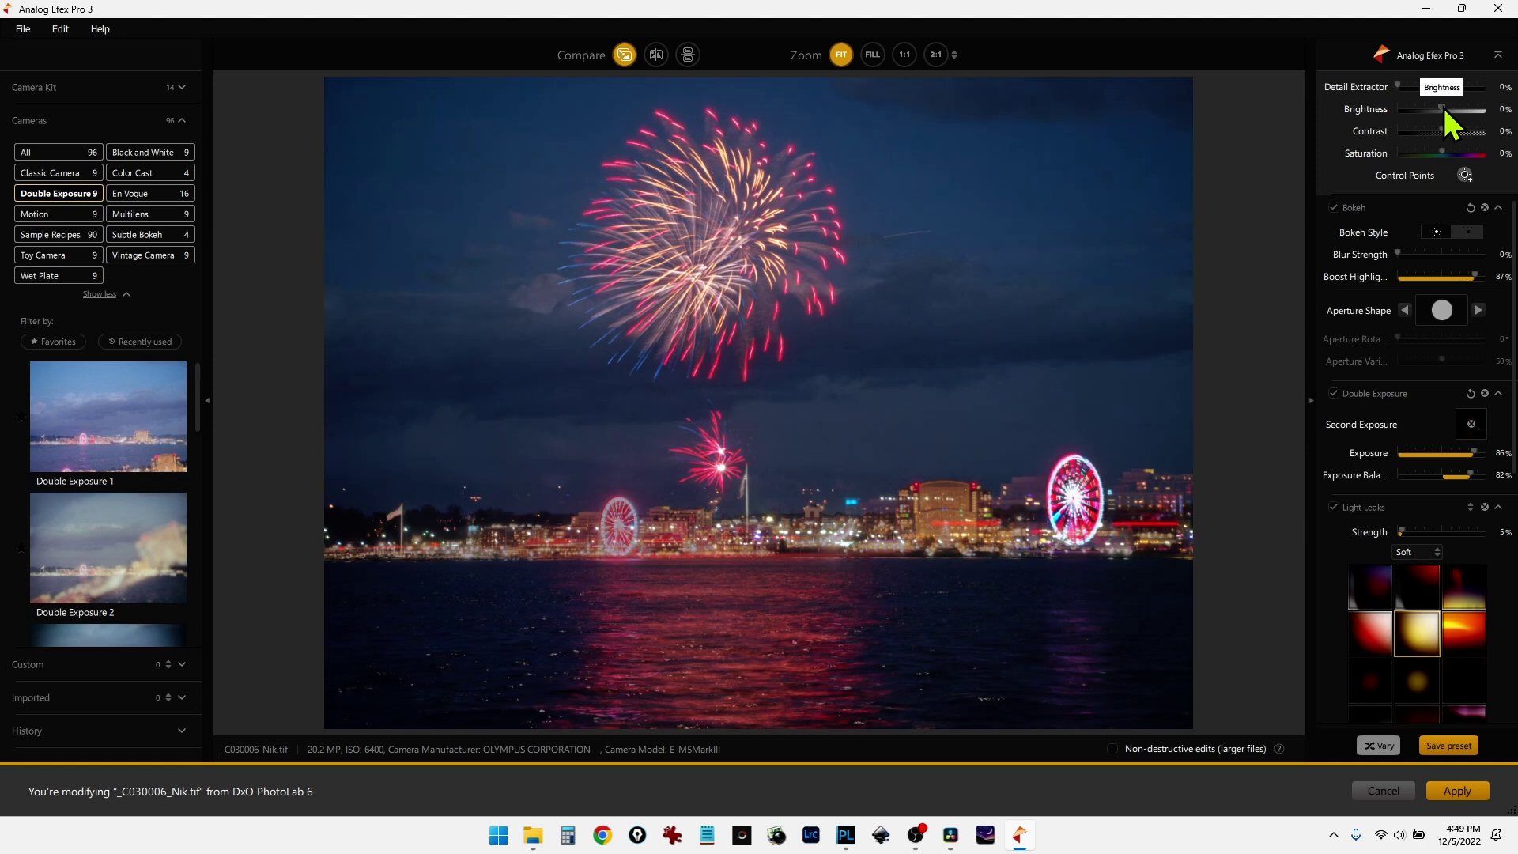
drag(1443, 111, 1447, 113)
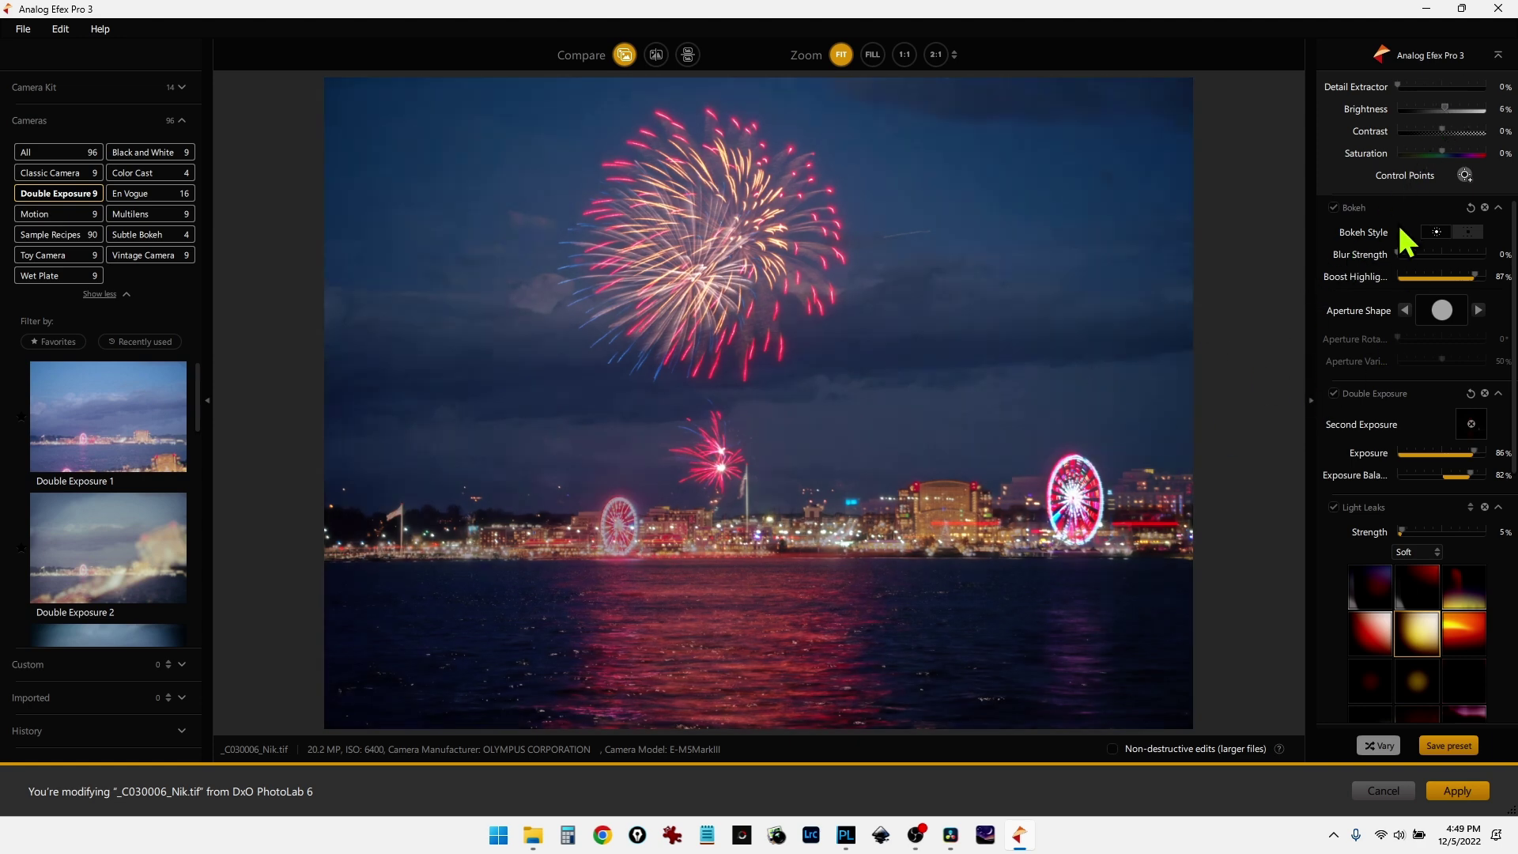
Place a control point on the upper firework and enlarge it to cover the burst
click(1465, 177)
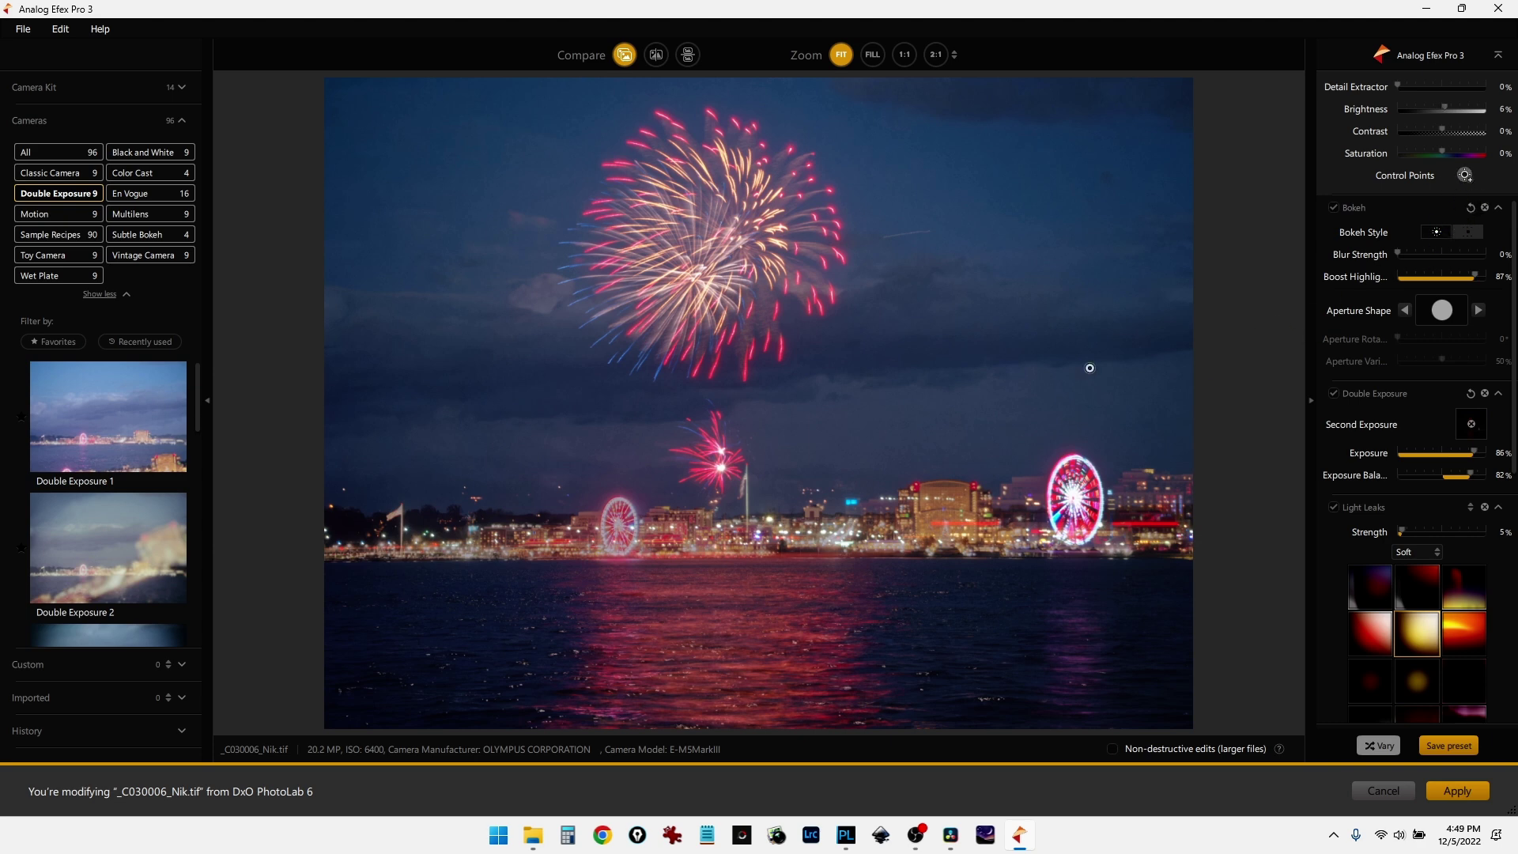
click(705, 250)
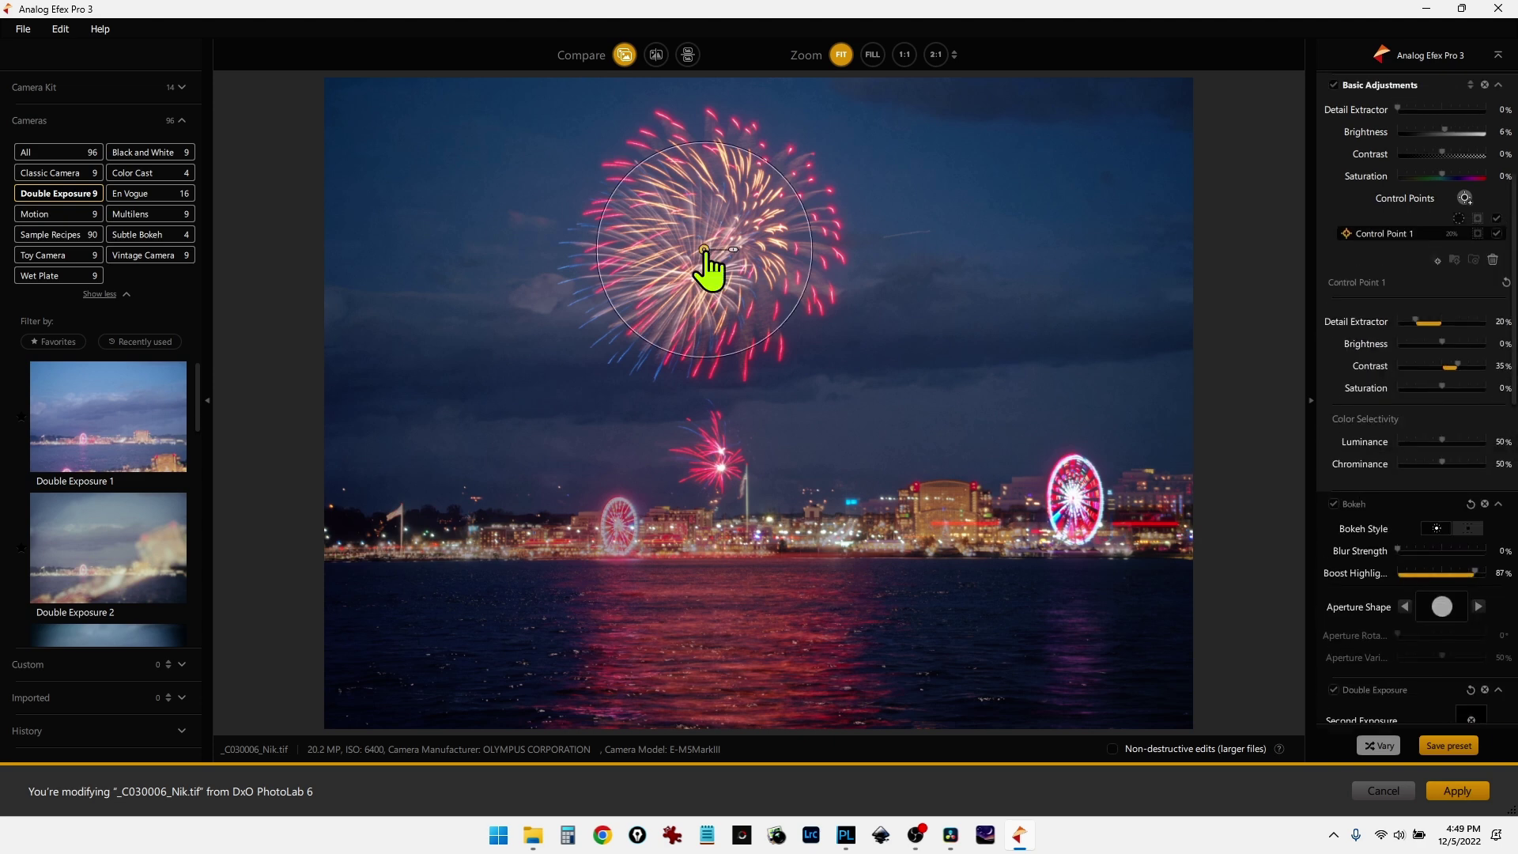
drag(694, 386, 682, 409)
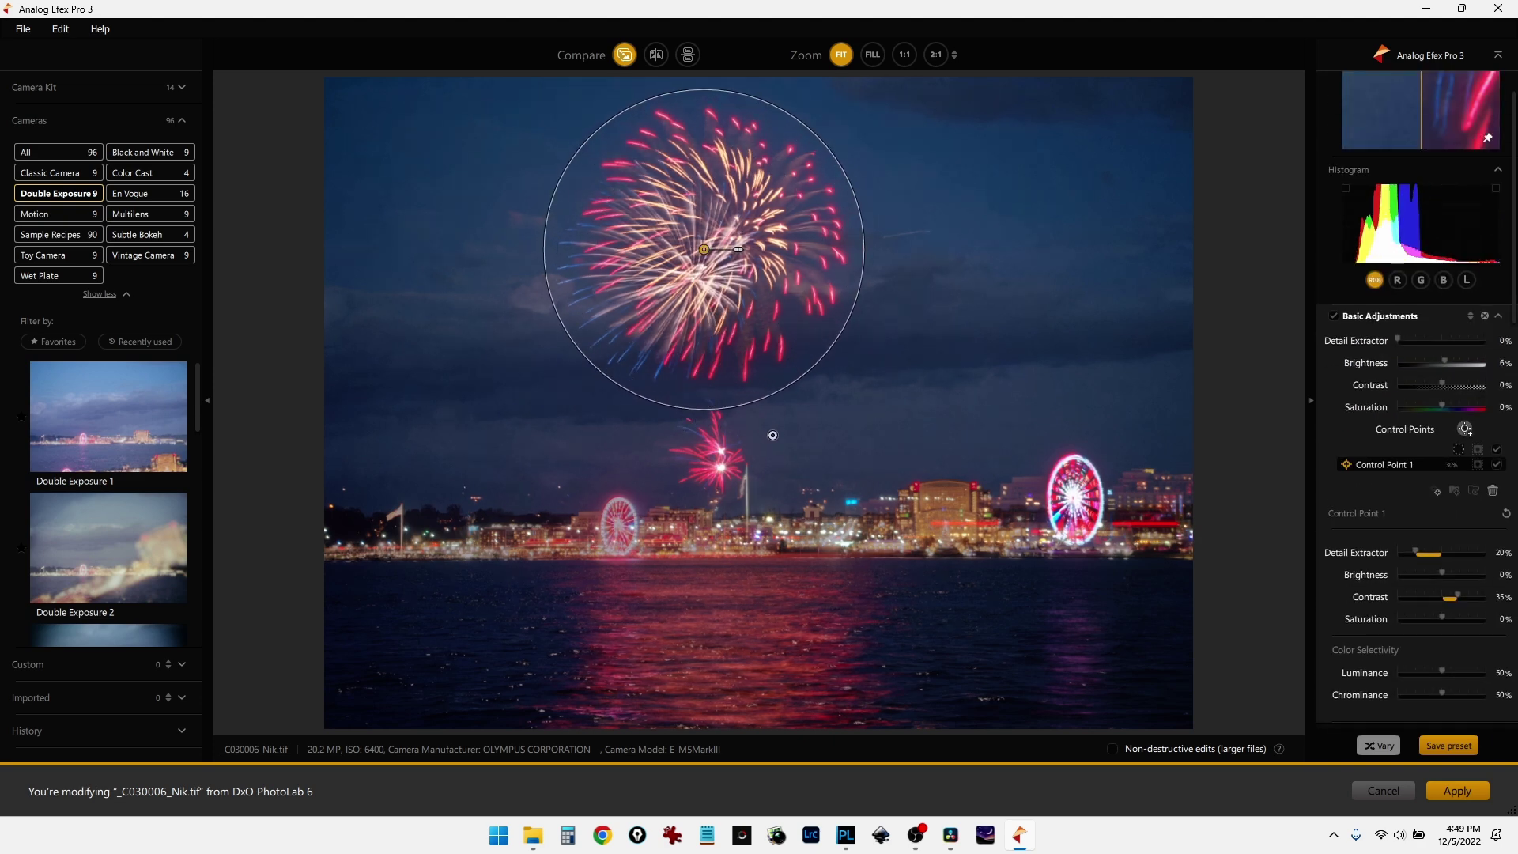
Show the control point's mask and set Luminance to 57% and Chrominance to 4%
key(m)
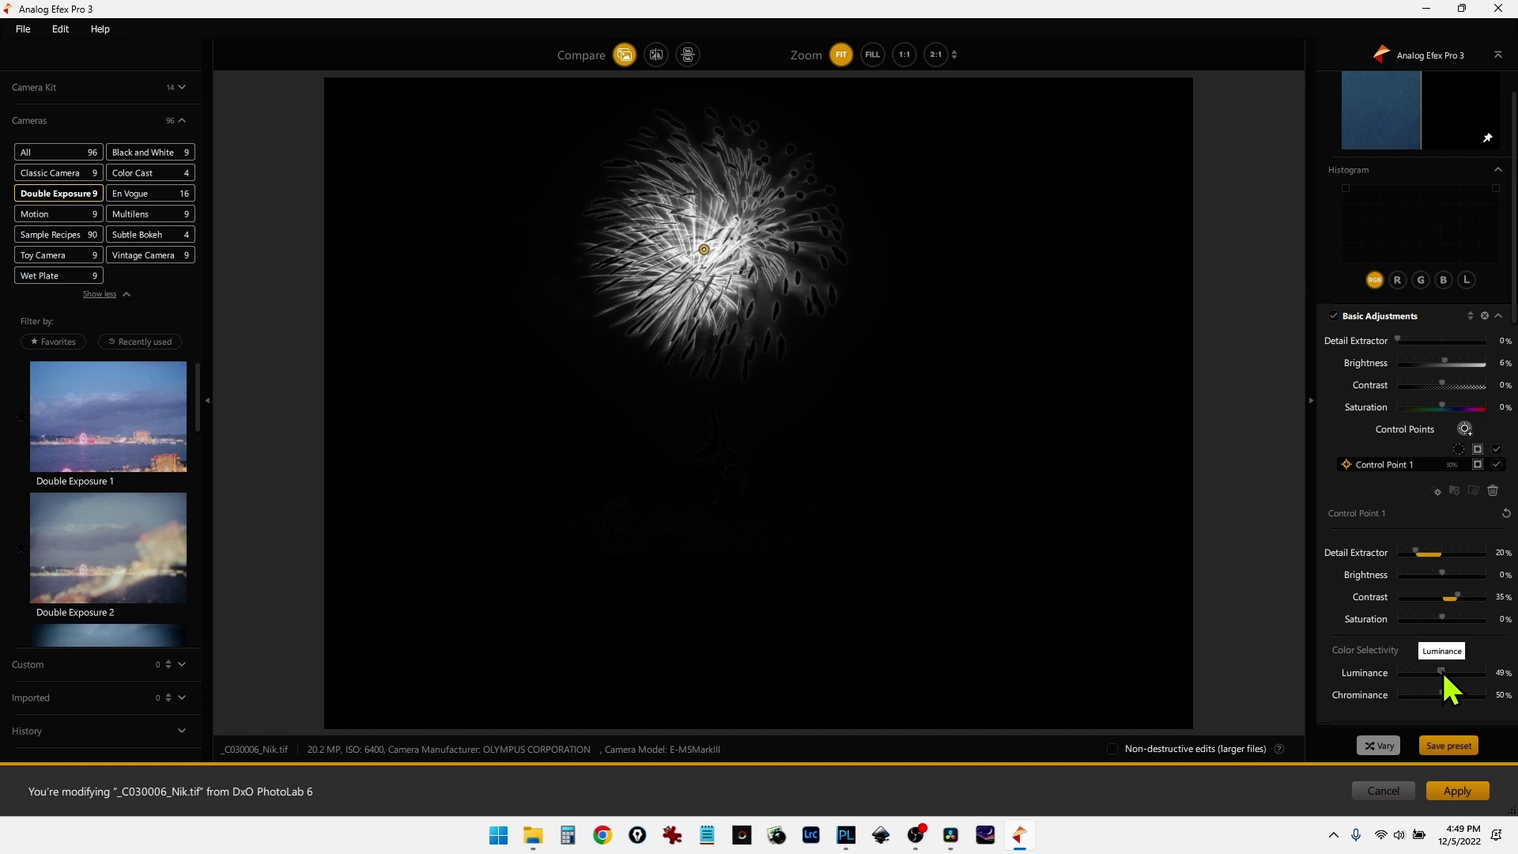
drag(1443, 672, 1405, 694)
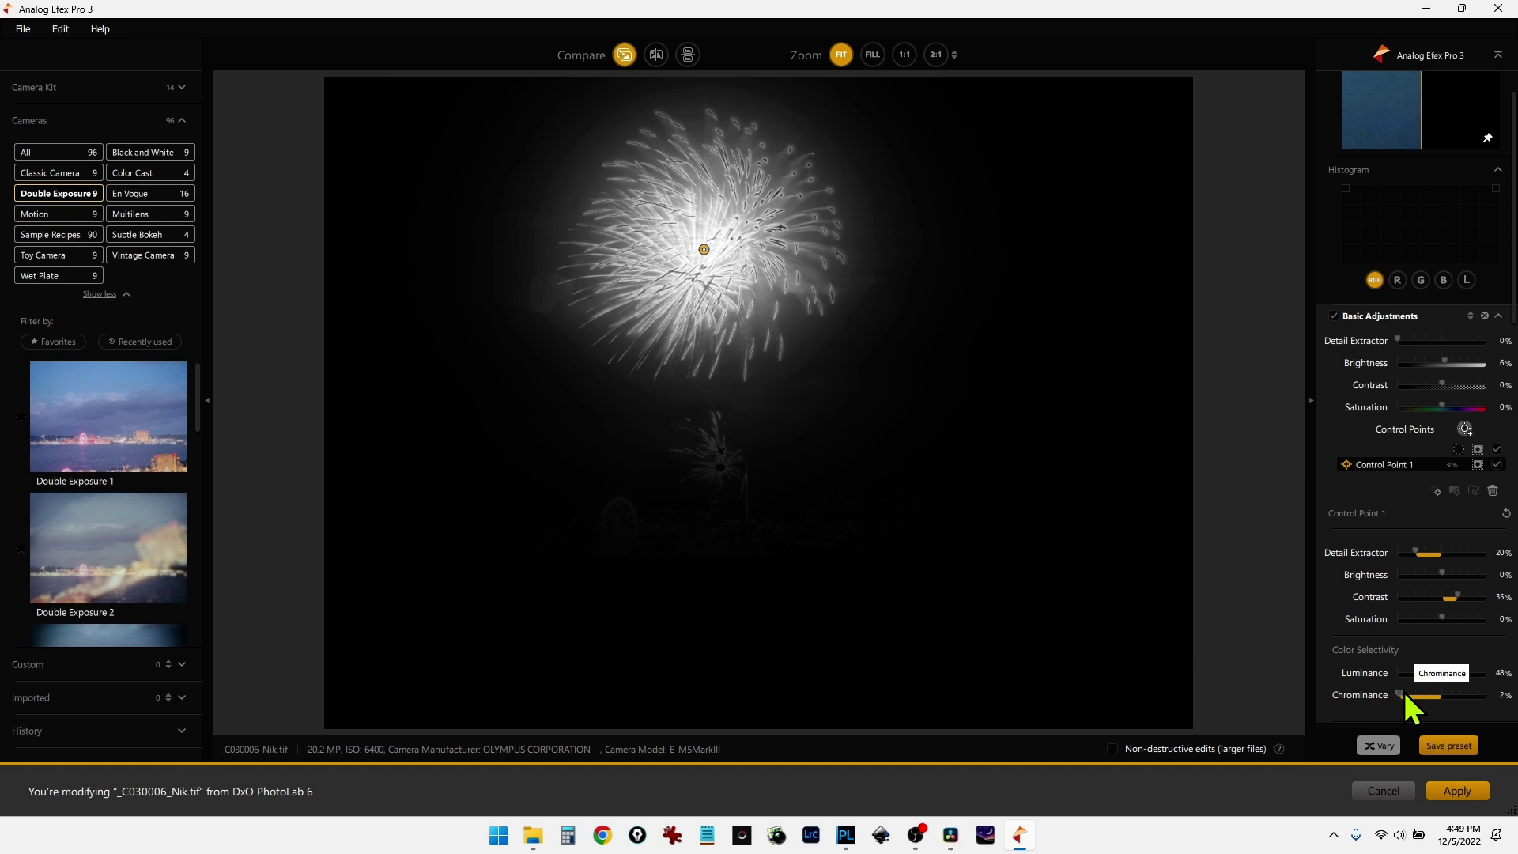
drag(1404, 693, 1451, 678)
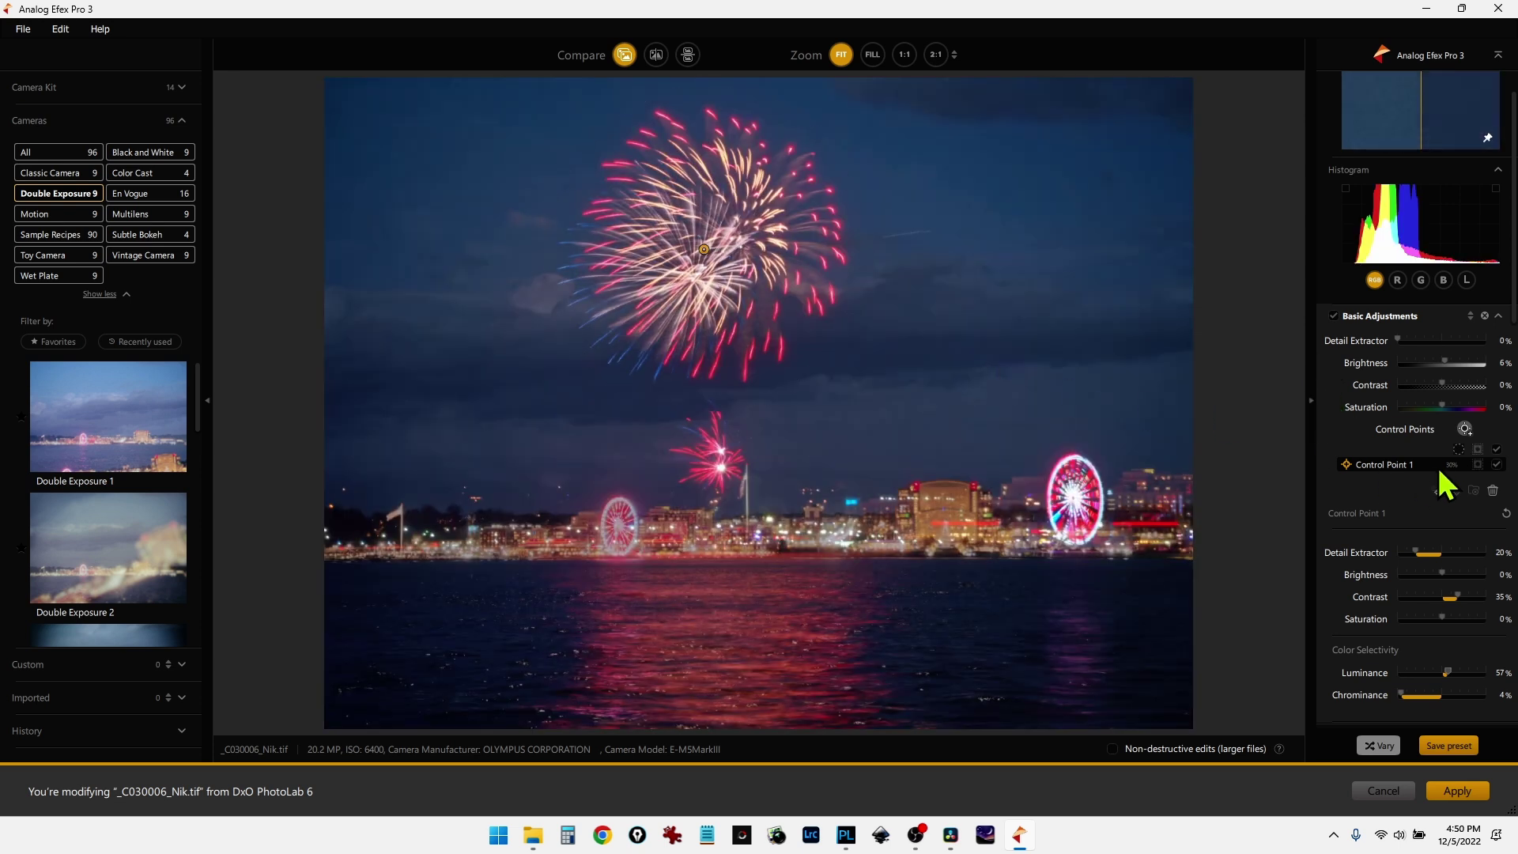
Raise Control Point 1 saturation to 73% and apply the result back to PhotoLab
click(1477, 449)
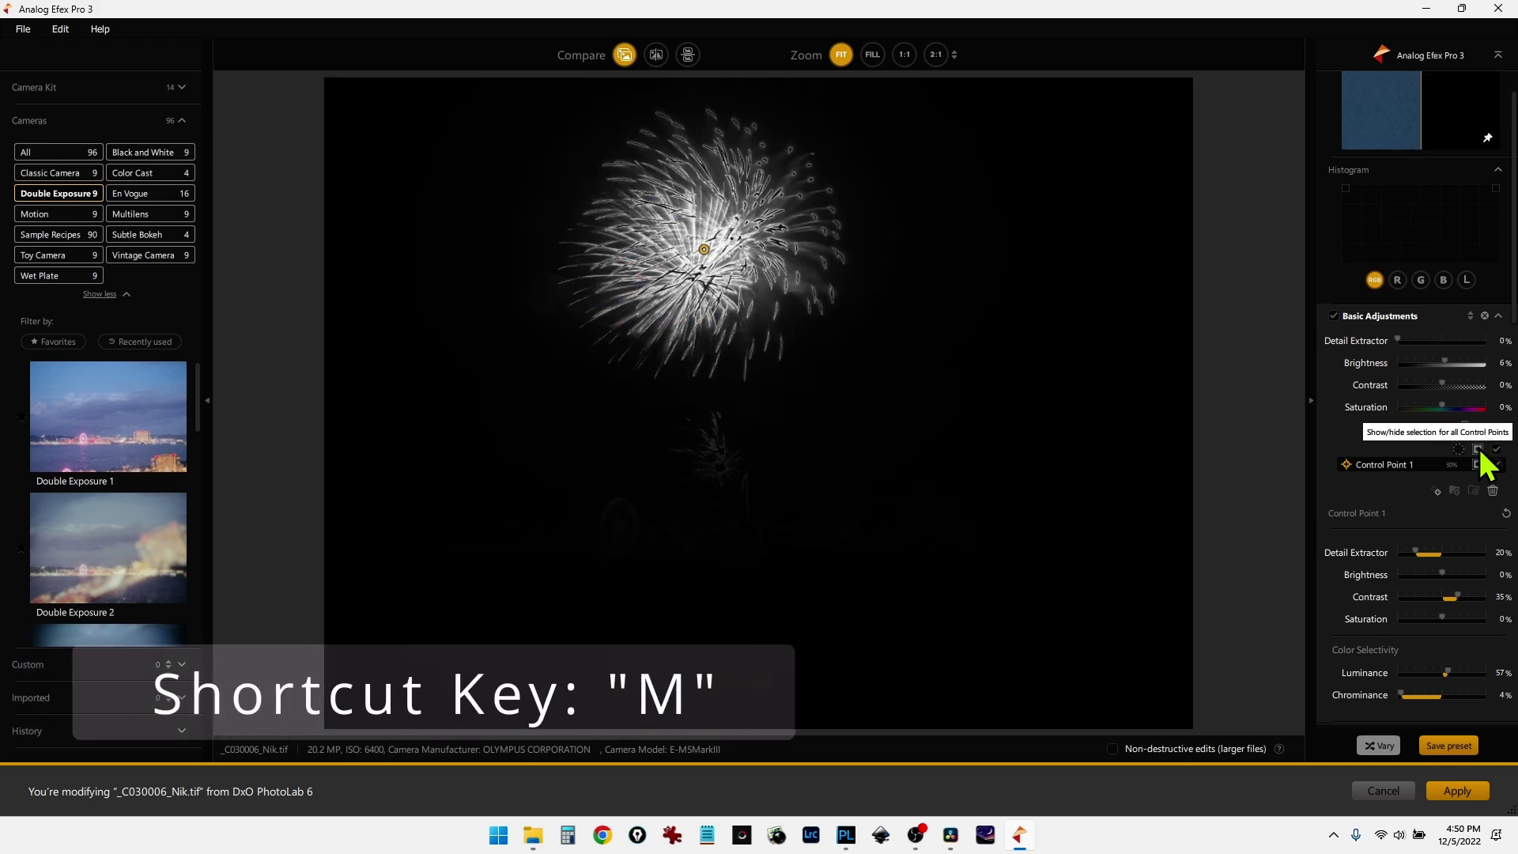
key(m)
key(m)
key(m)
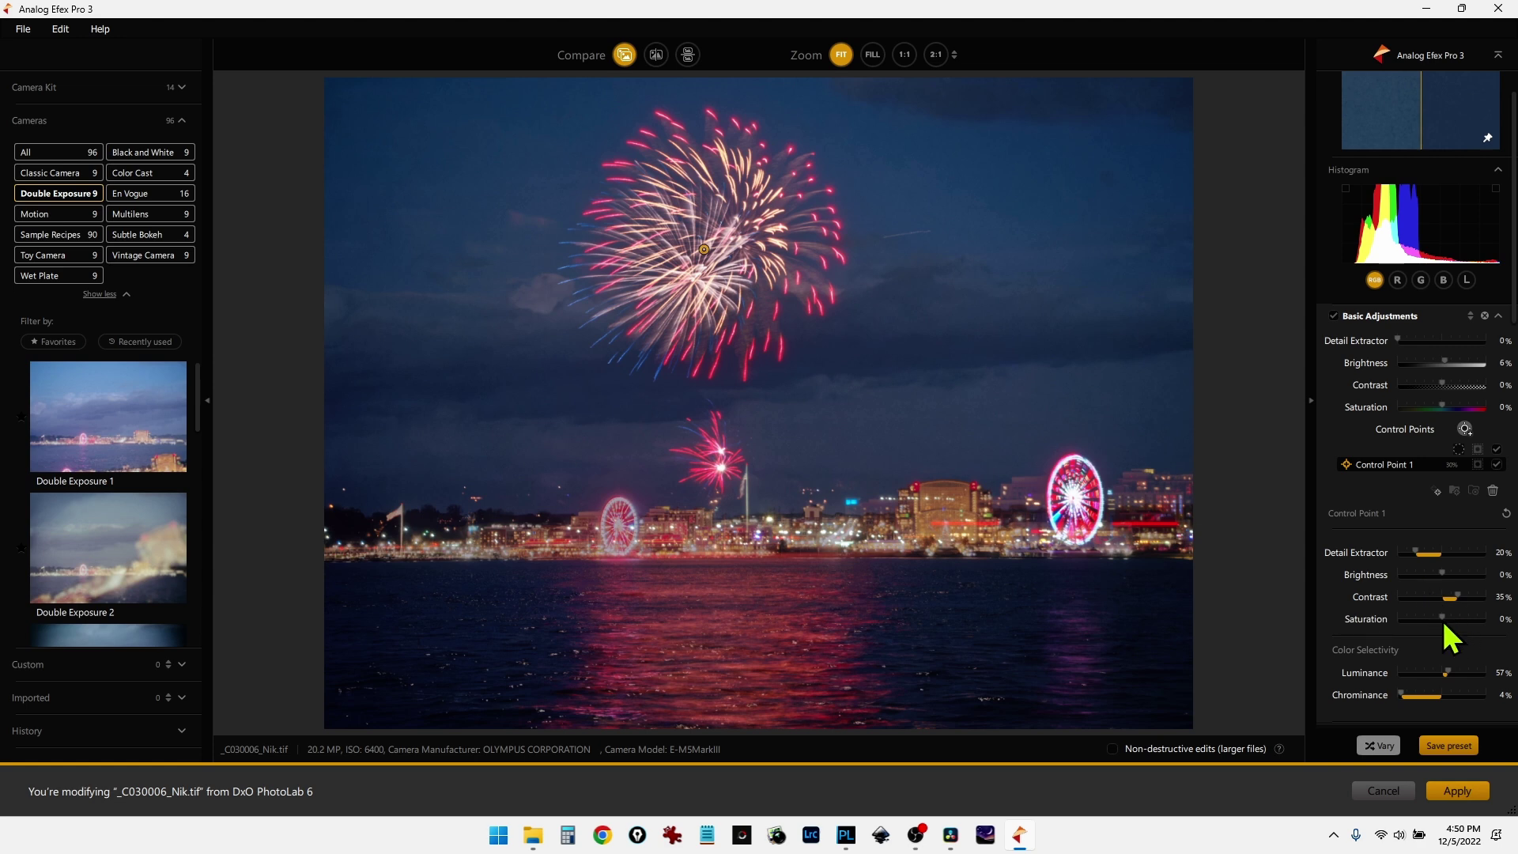
drag(1445, 619, 1475, 621)
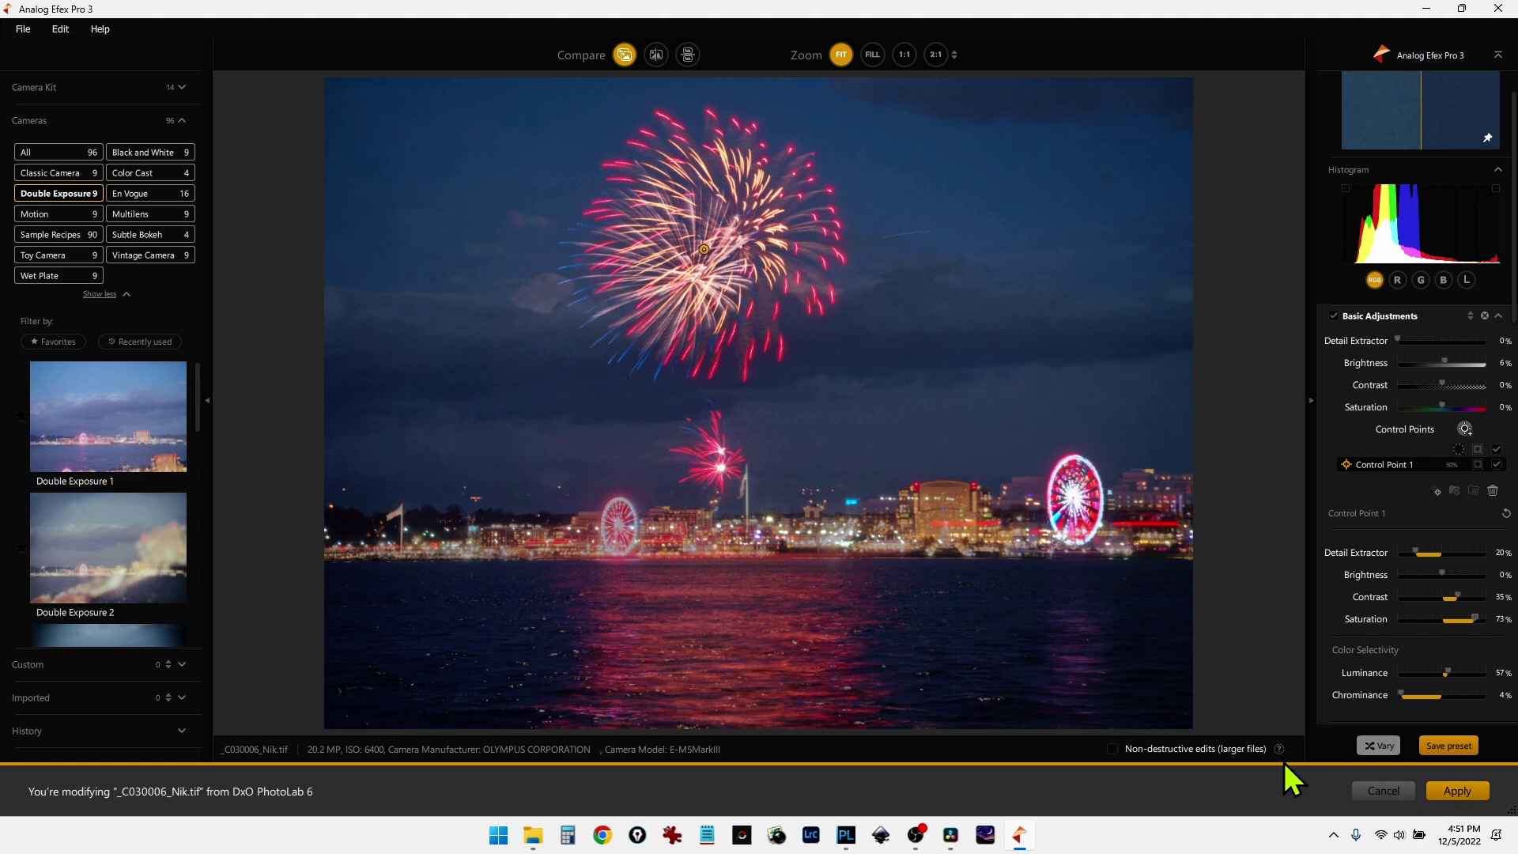
click(1483, 793)
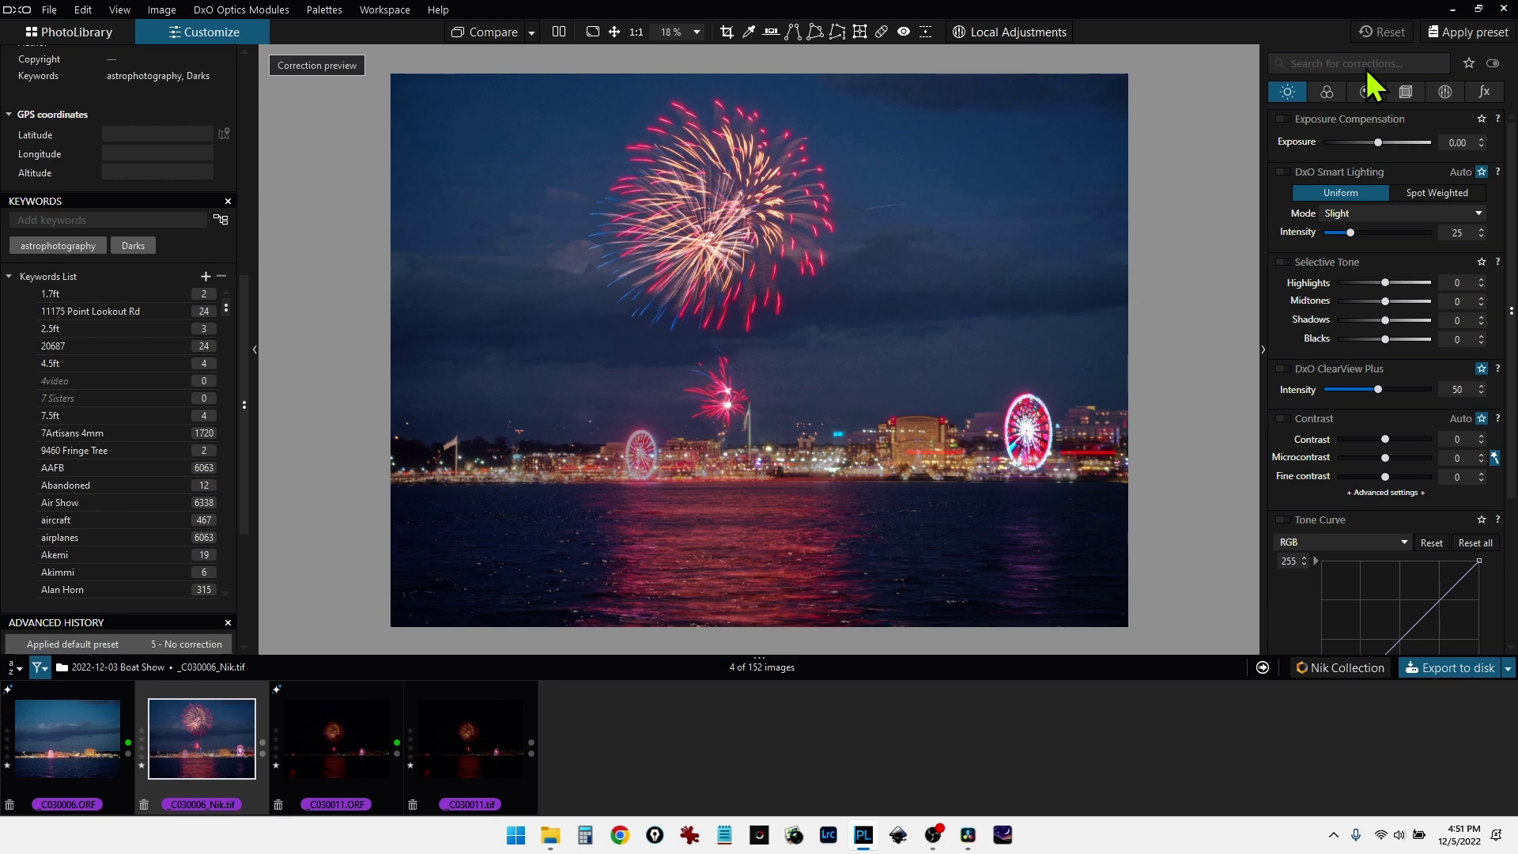
Crop _C030006_Nik.tif to a 1:1 square shifted right onto the fireworks, excluding the Ferris wheel
click(1405, 92)
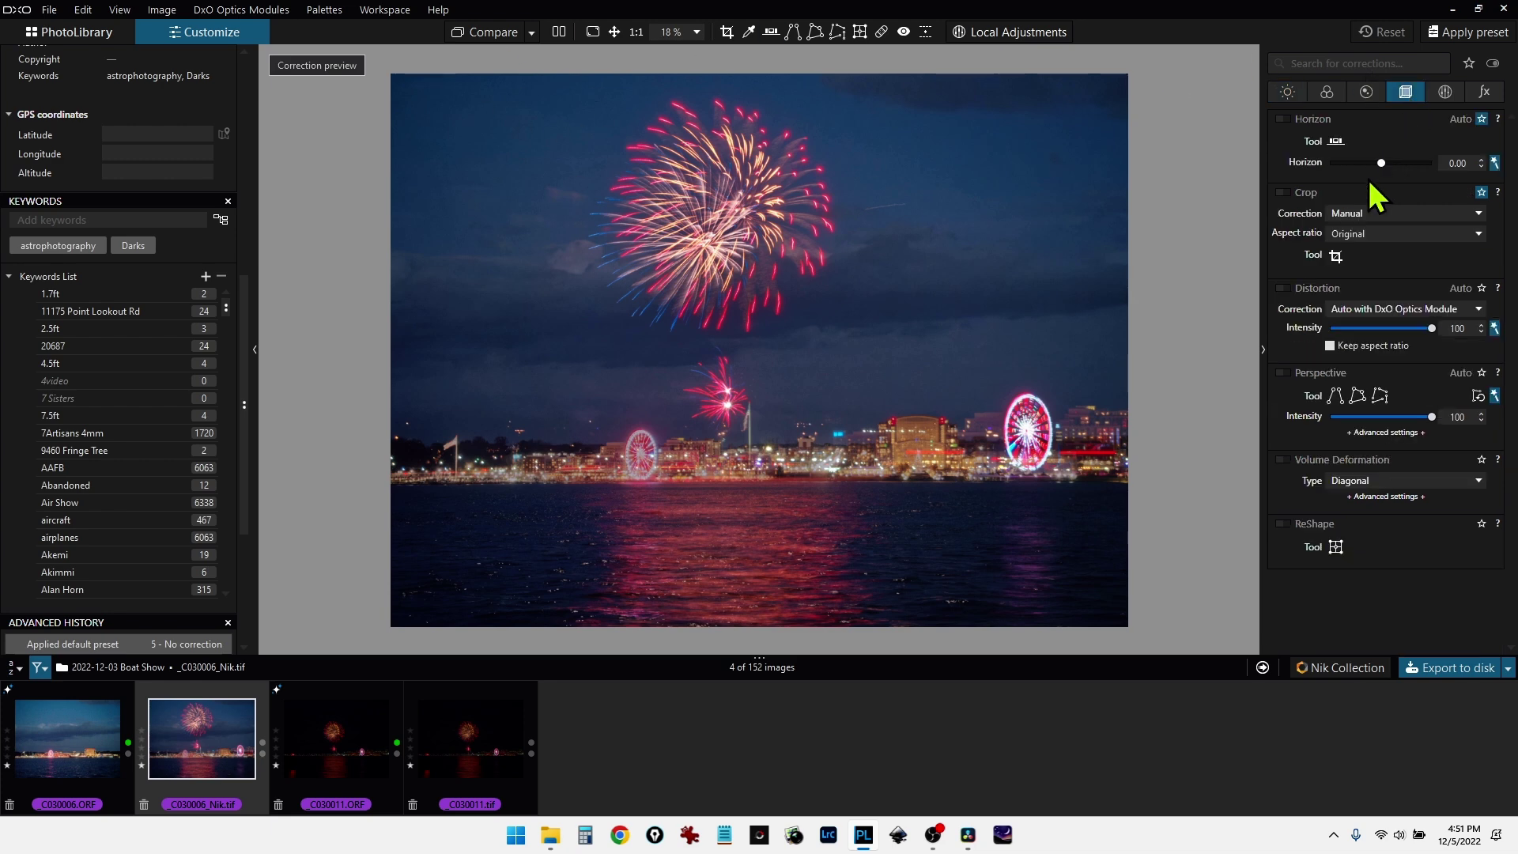
click(1358, 234)
click(1371, 292)
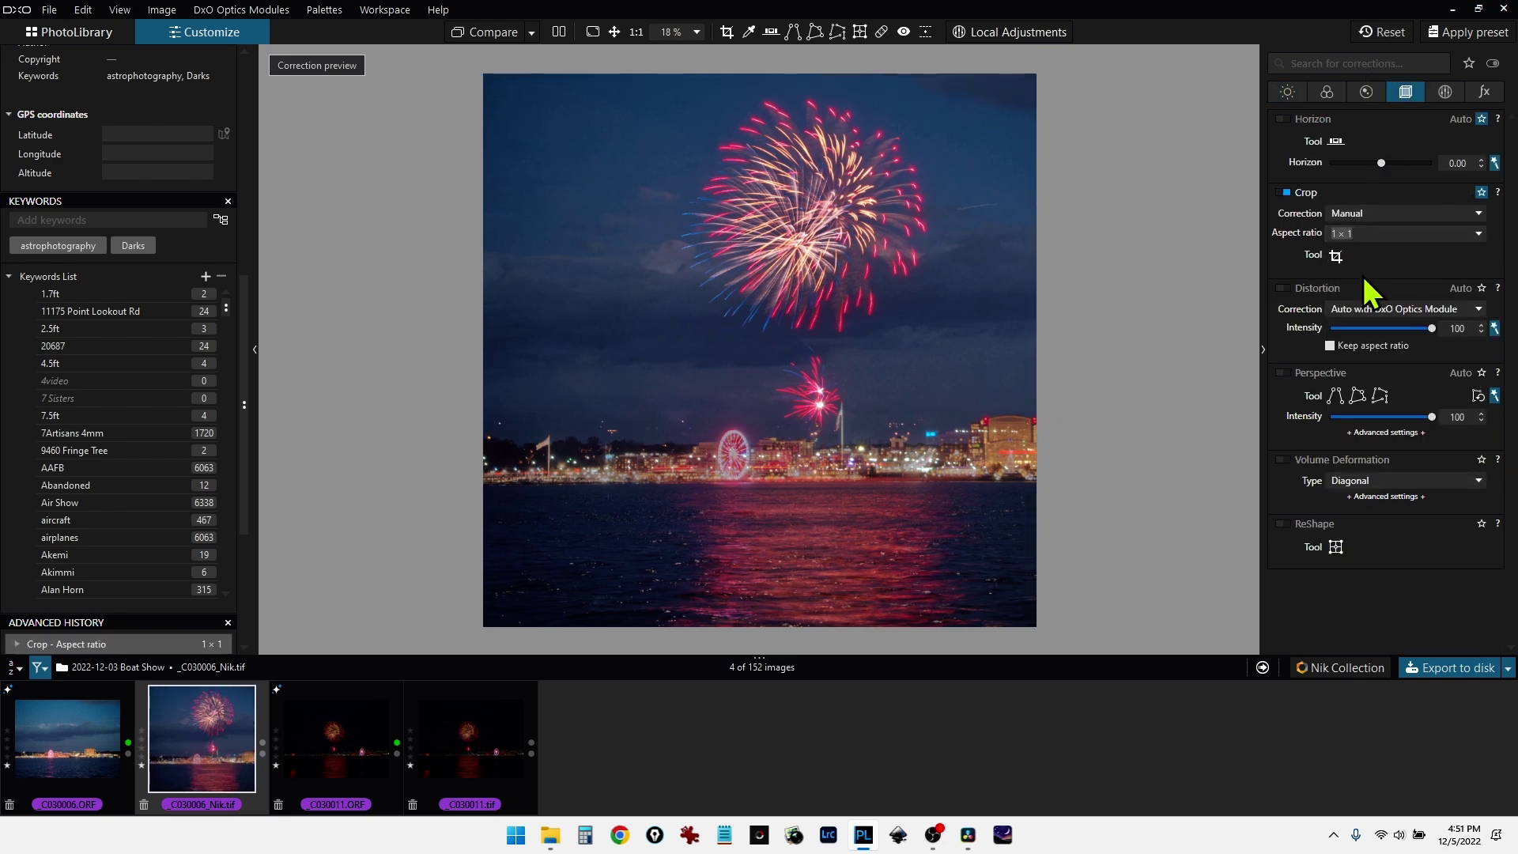
click(1336, 256)
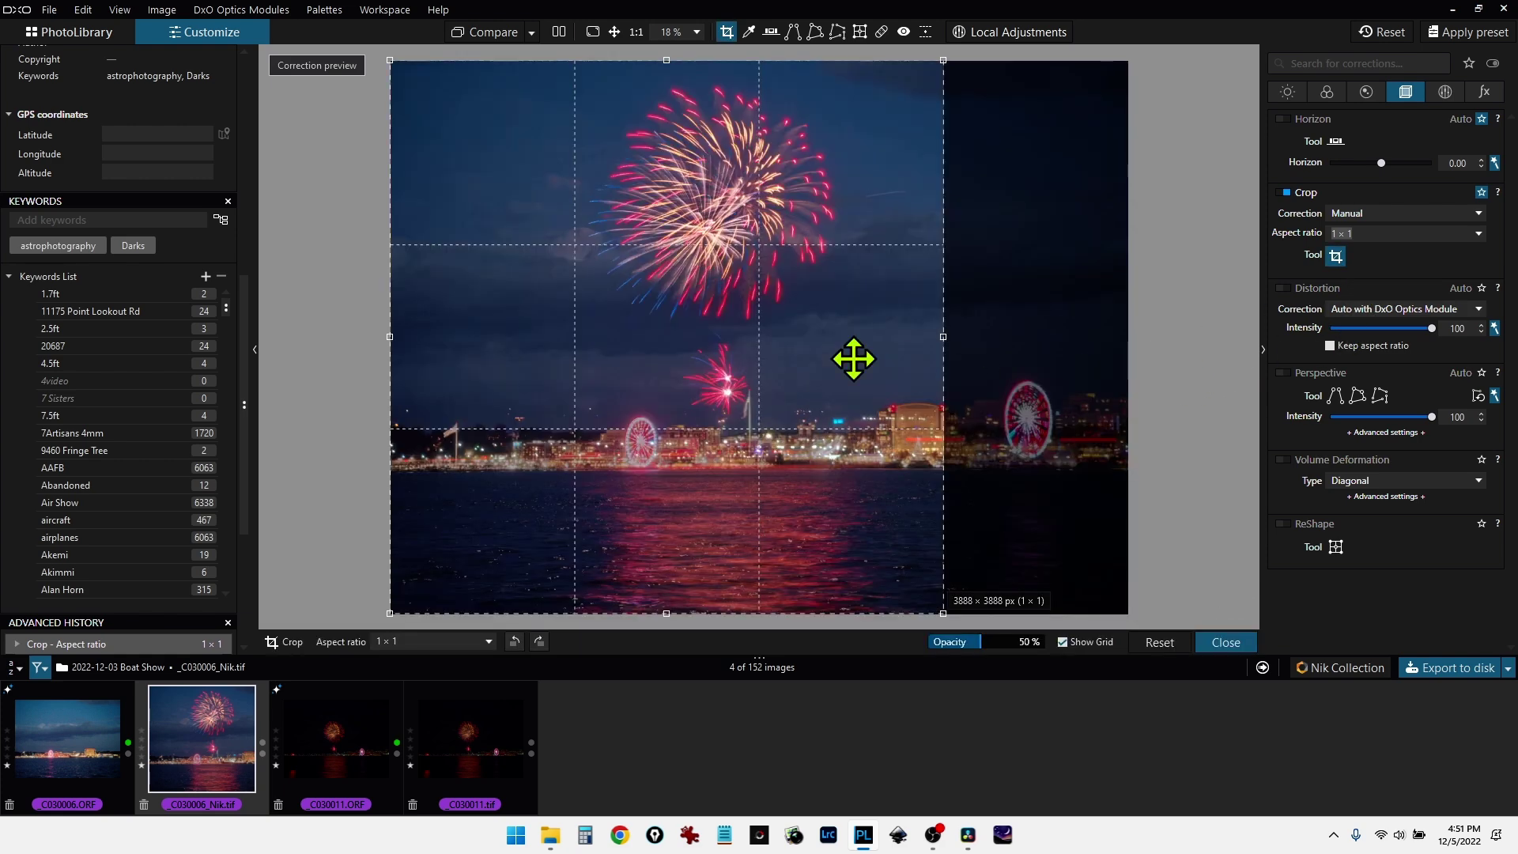
drag(798, 359, 851, 353)
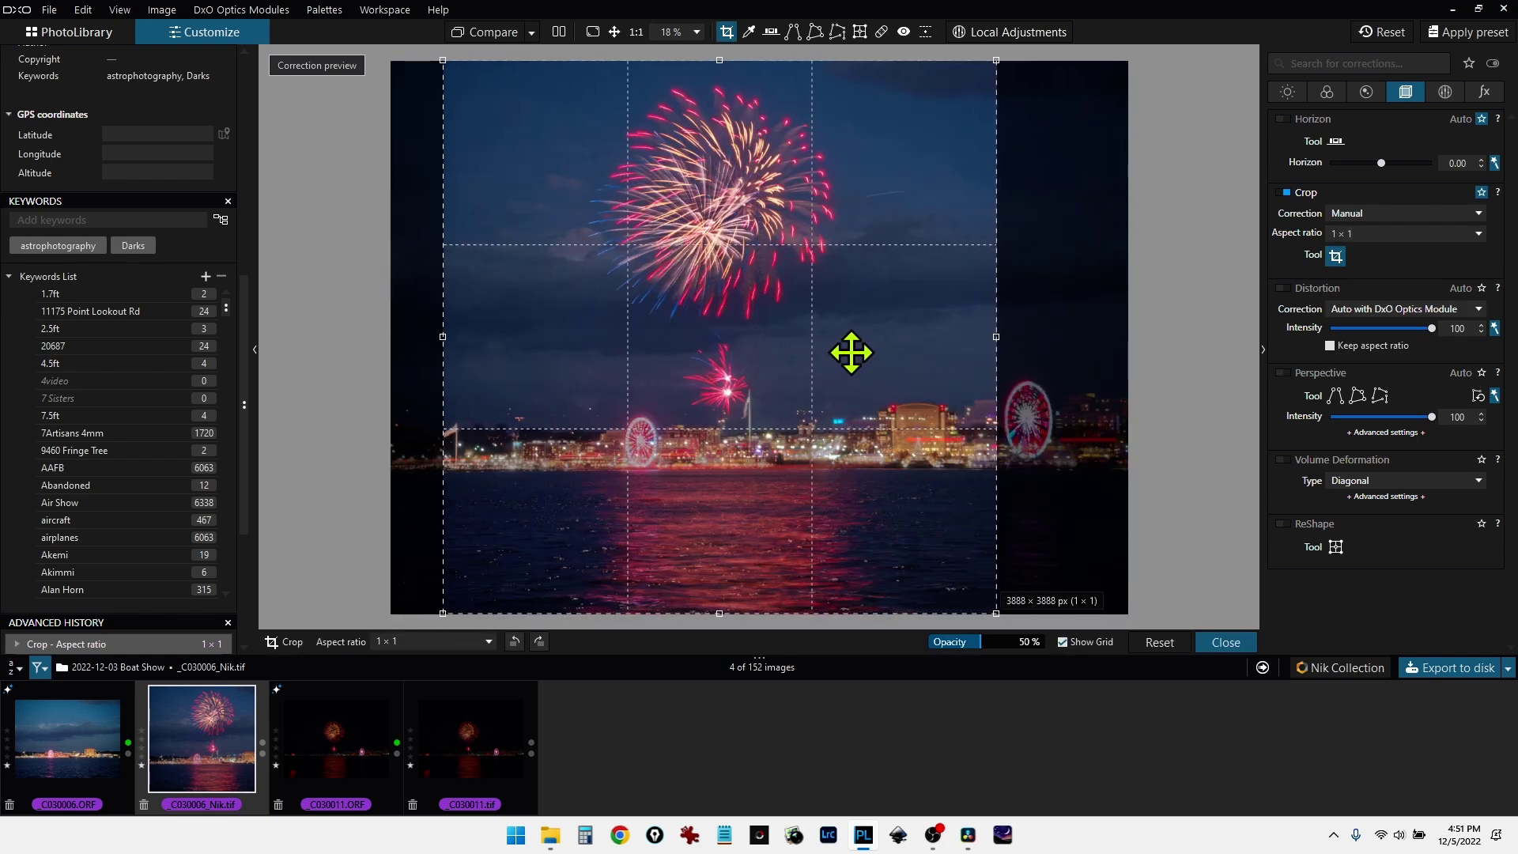
key(Return)
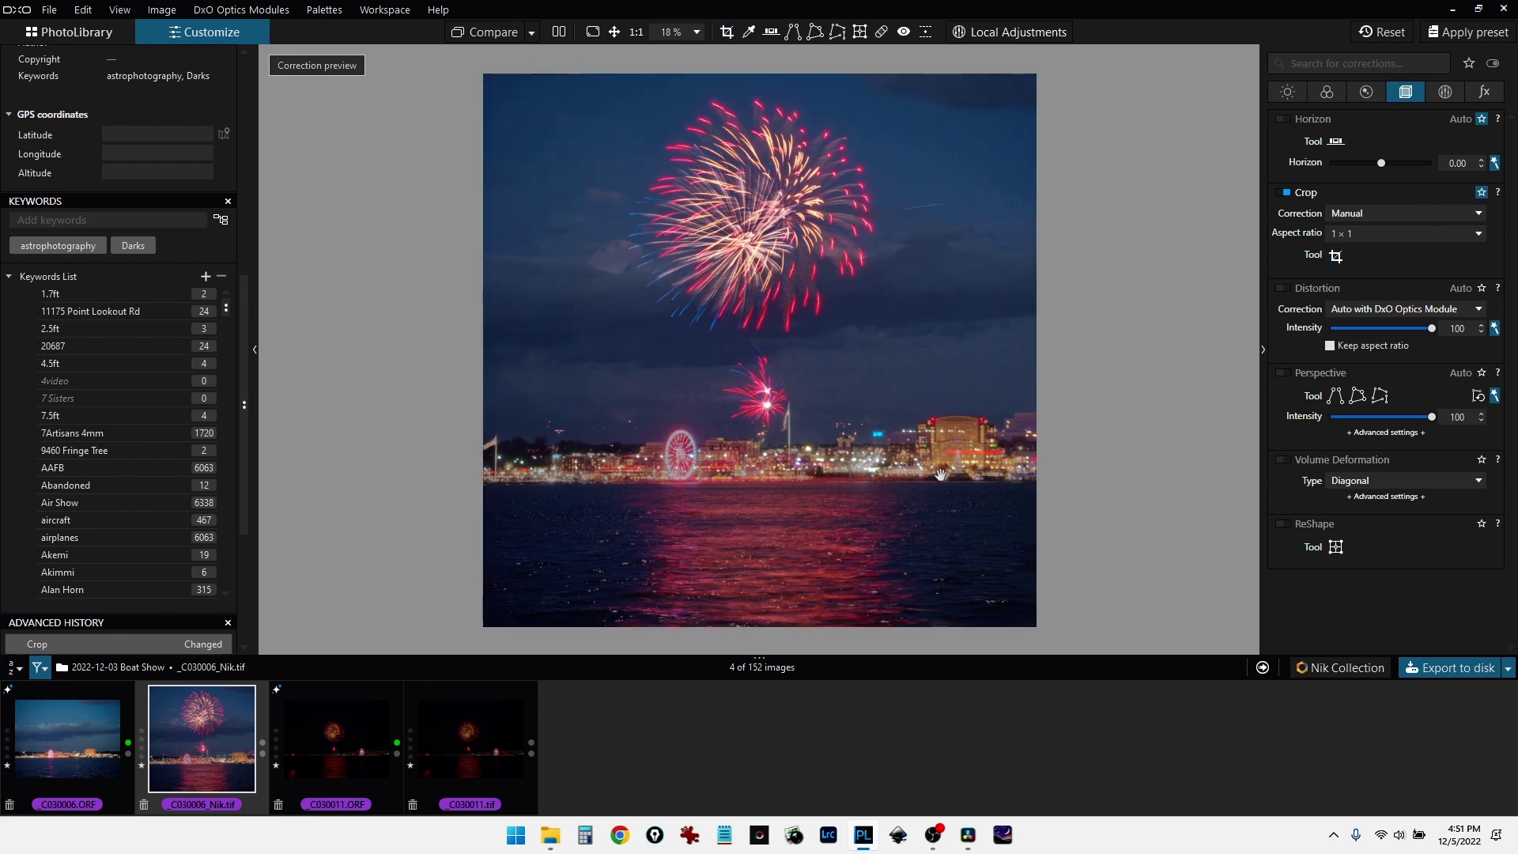